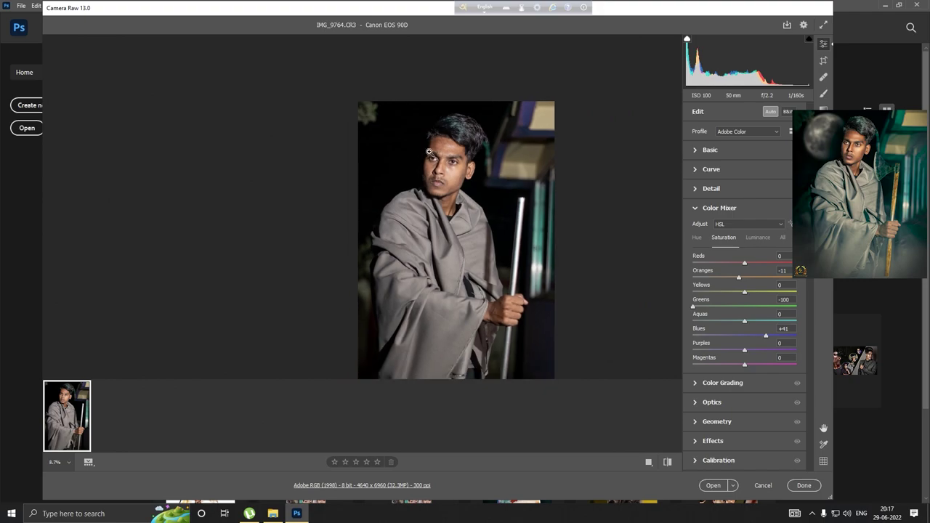
Open the adjusted raw photo from Camera Raw as a Photoshop document.
{"action": "left_click", "coordinate": [804, 485]}
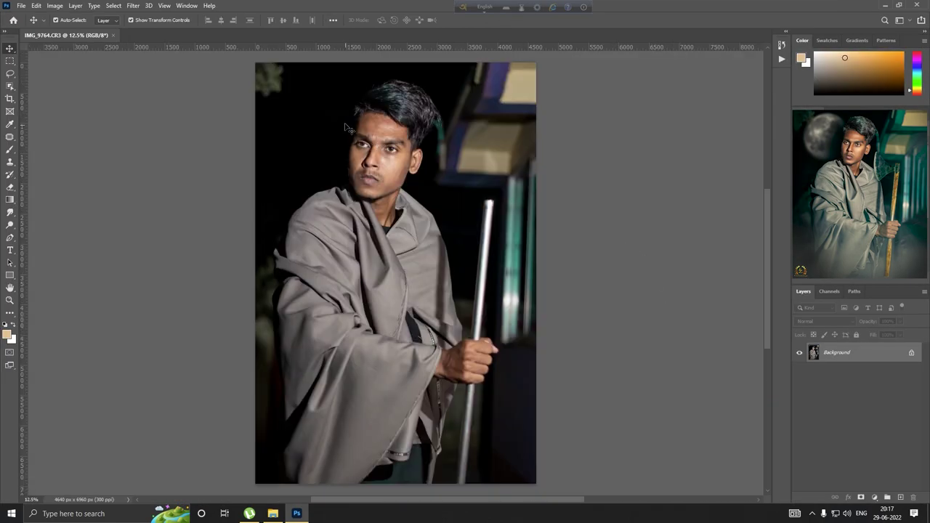
{"action": "scroll", "coordinate": [363, 137], "scroll_direction": "up", "scroll_amount": 2}
{"action": "scroll", "coordinate": [383, 149], "scroll_direction": "up", "scroll_amount": 2}
{"action": "scroll", "coordinate": [403, 167], "scroll_direction": "up", "scroll_amount": 2}
{"action": "scroll", "coordinate": [407, 182], "scroll_direction": "up", "scroll_amount": 1}
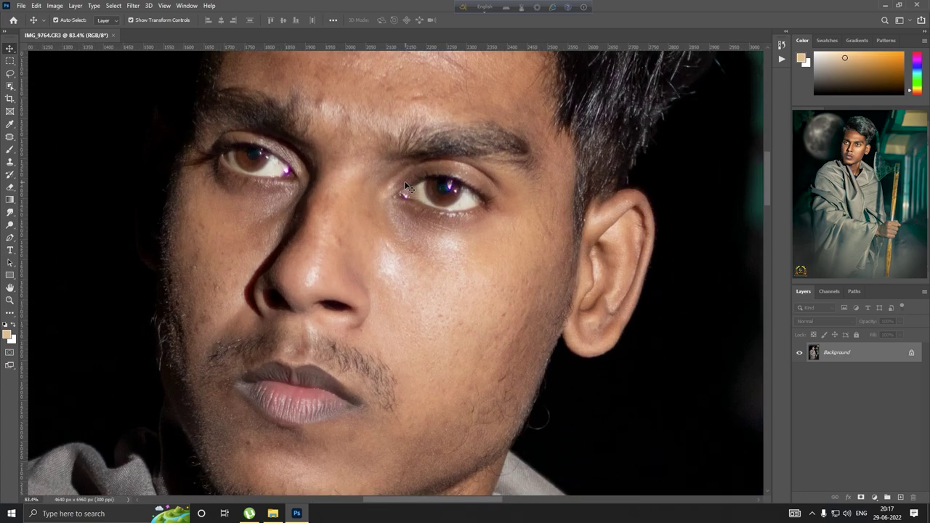
{"action": "scroll", "coordinate": [409, 195], "scroll_direction": "down", "scroll_amount": 3}
{"action": "scroll", "coordinate": [411, 202], "scroll_direction": "down", "scroll_amount": 2}
{"action": "scroll", "coordinate": [415, 209], "scroll_direction": "down", "scroll_amount": 2}
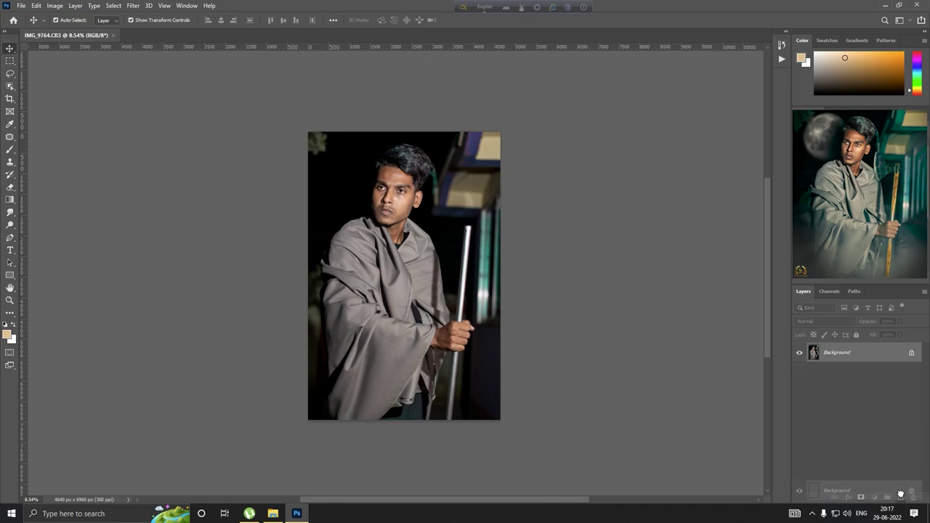
Duplicate the Background layer, then flip the copy horizontally and back again.
{"action": "left_click_drag", "start_coordinate": [872, 353], "coordinate": [901, 497]}
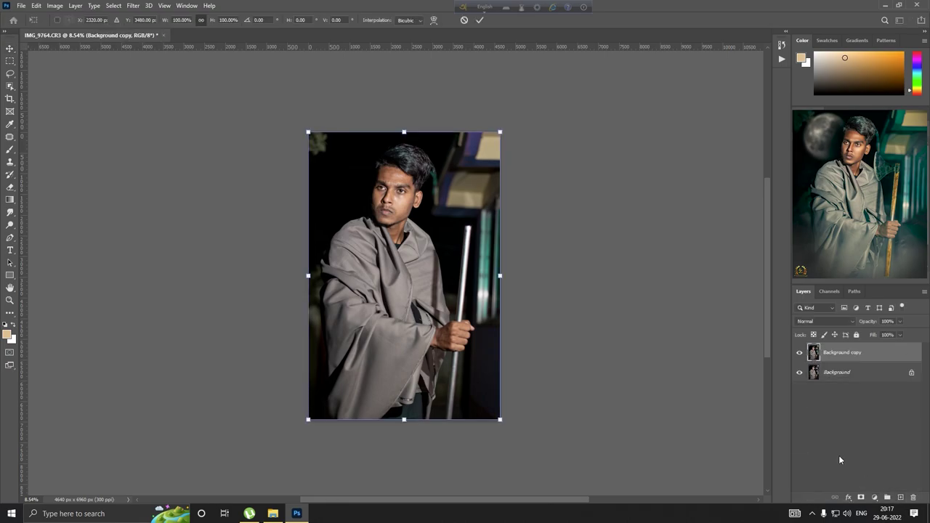
{"action": "right_click", "coordinate": [436, 266]}
{"action": "left_click", "coordinate": [485, 427]}
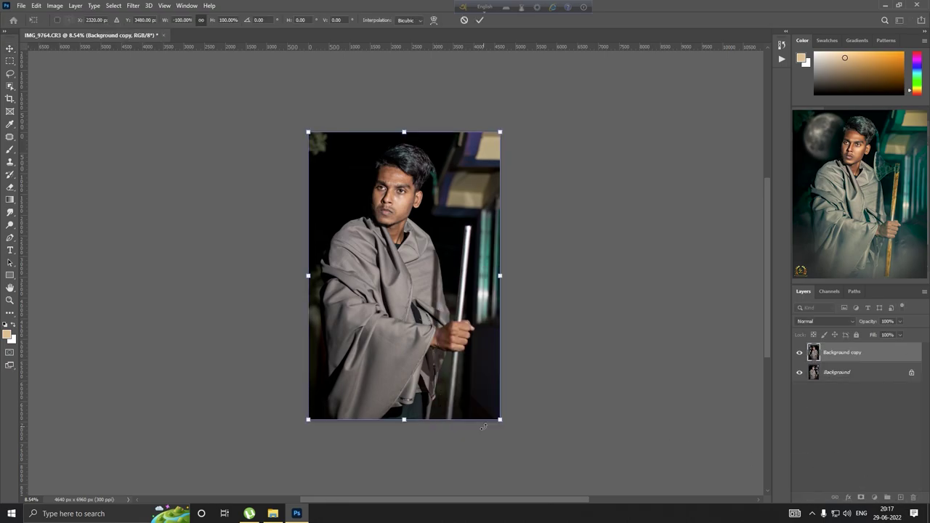
{"action": "right_click", "coordinate": [425, 243]}
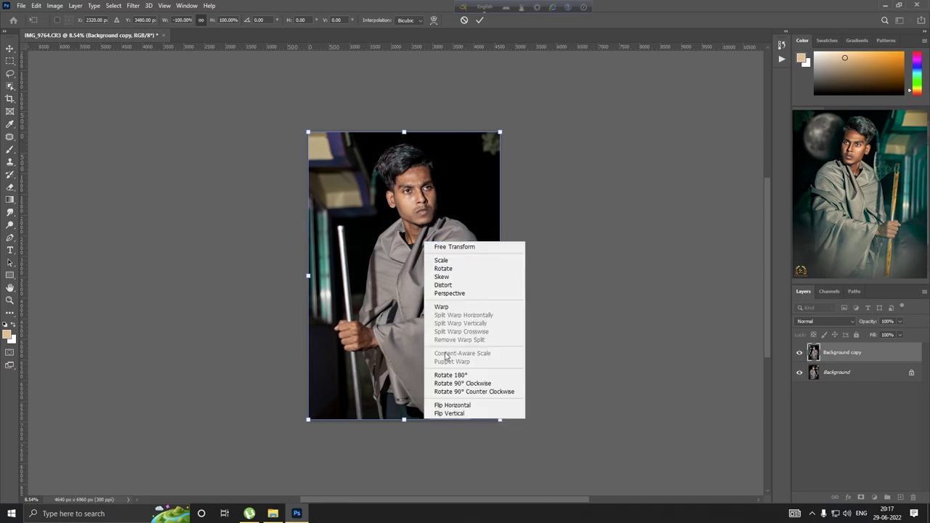
{"action": "left_click", "coordinate": [456, 407]}
{"action": "scroll", "coordinate": [401, 239], "scroll_direction": "up", "scroll_amount": 4}
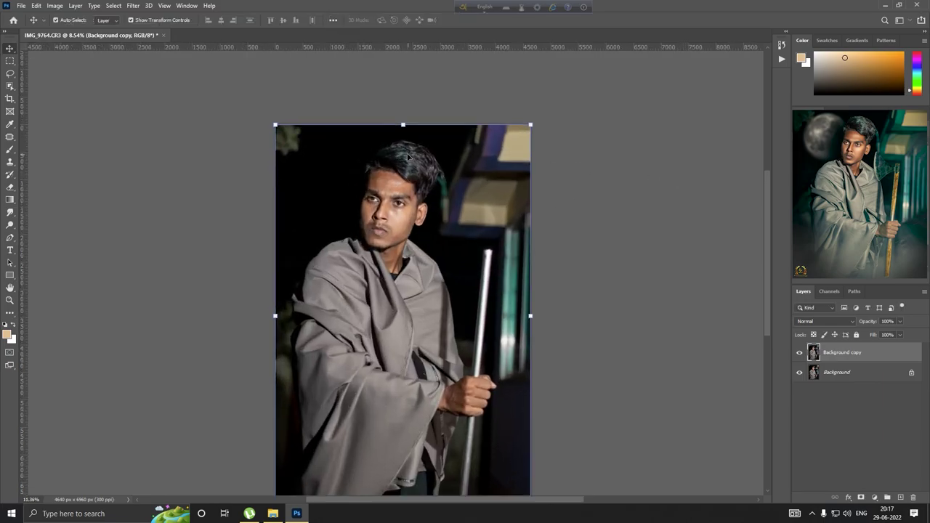
{"action": "scroll", "coordinate": [401, 240], "scroll_direction": "down", "scroll_amount": 3}
{"action": "scroll", "coordinate": [402, 240], "scroll_direction": "down", "scroll_amount": 1}
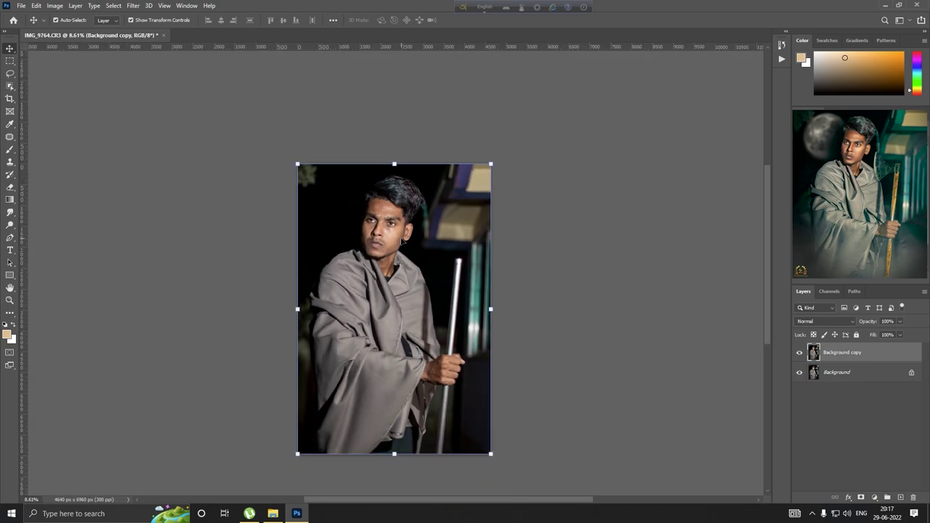
Apply the Camera Raw Filter to the Background copy with Texture +100 and Clarity +50.
{"action": "left_click", "coordinate": [134, 6]}
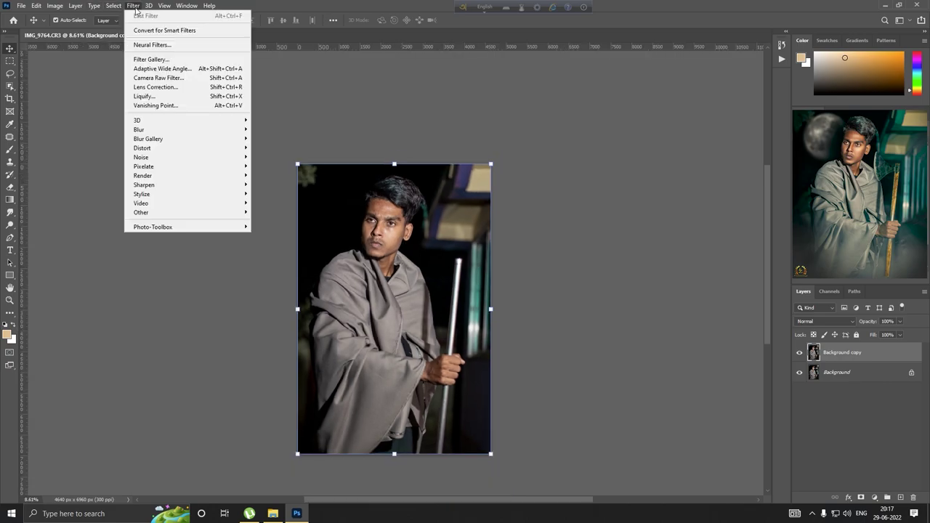
{"action": "left_click", "coordinate": [174, 78]}
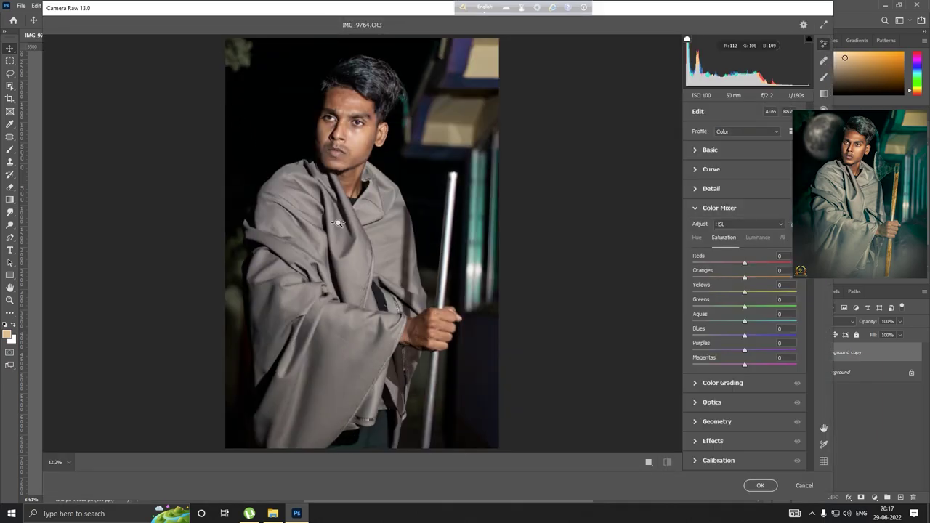
{"action": "left_click_drag", "start_coordinate": [338, 223], "coordinate": [401, 271]}
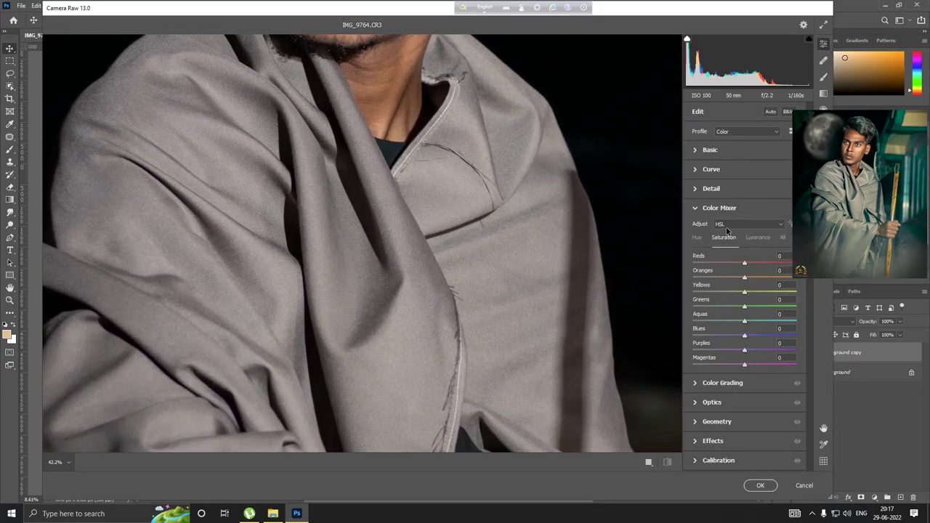
{"action": "left_click", "coordinate": [709, 151]}
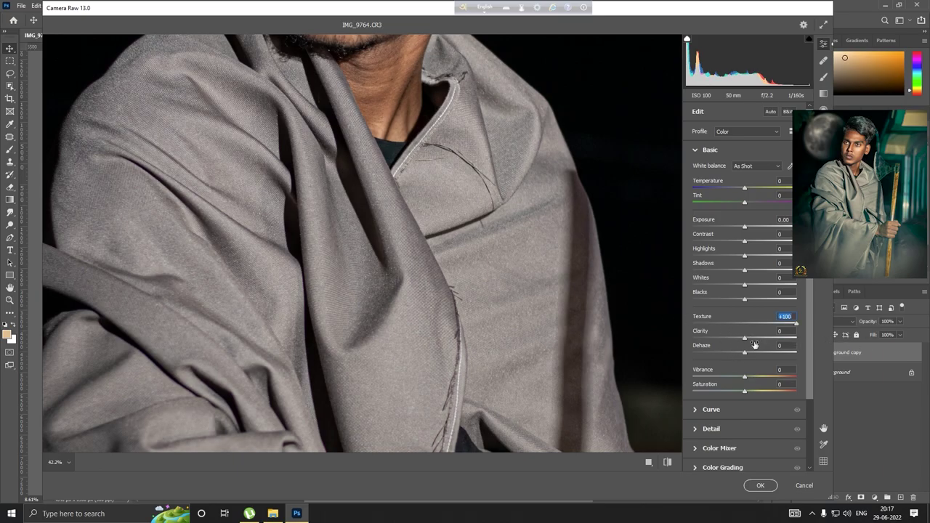
{"action": "key", "text": "Up"}
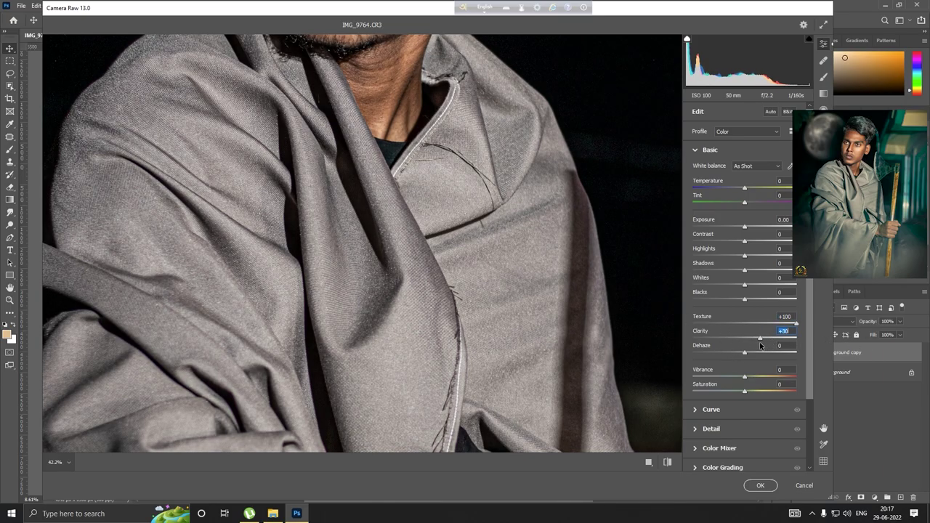
{"action": "left_click", "coordinate": [760, 485]}
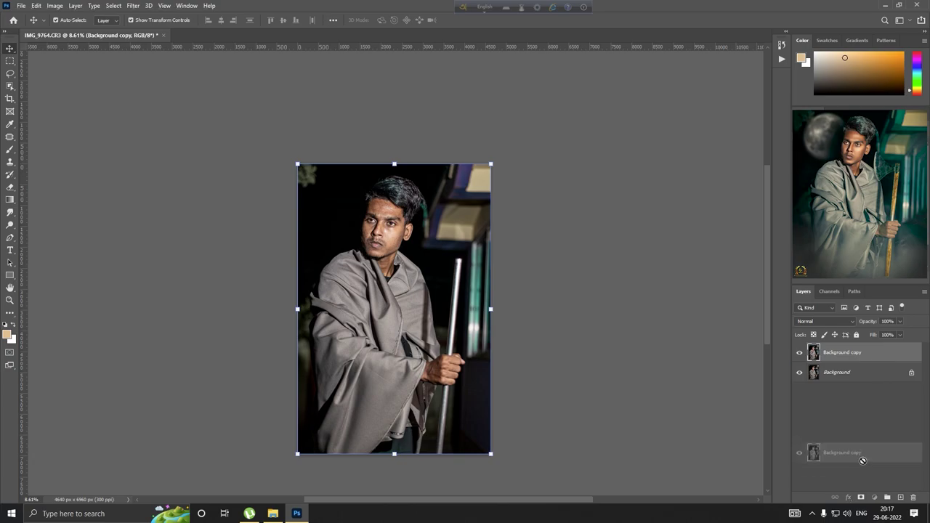
Add a black layer mask to the sharpened copy to hide it.
{"action": "left_click", "coordinate": [861, 498], "text": "alt"}
{"action": "key", "text": "ctrl+0"}
{"action": "scroll", "coordinate": [381, 262], "scroll_direction": "up", "scroll_amount": 3}
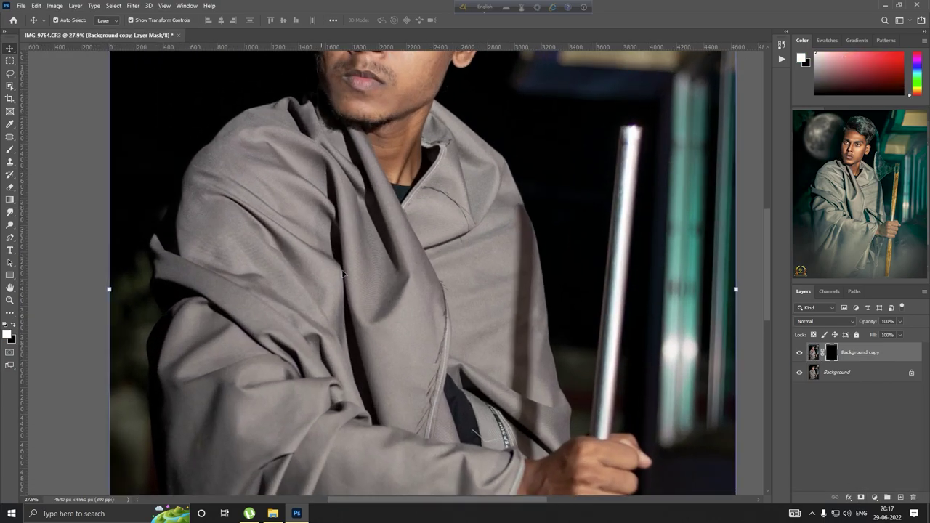
{"action": "scroll", "coordinate": [381, 262], "scroll_direction": "up", "scroll_amount": 2}
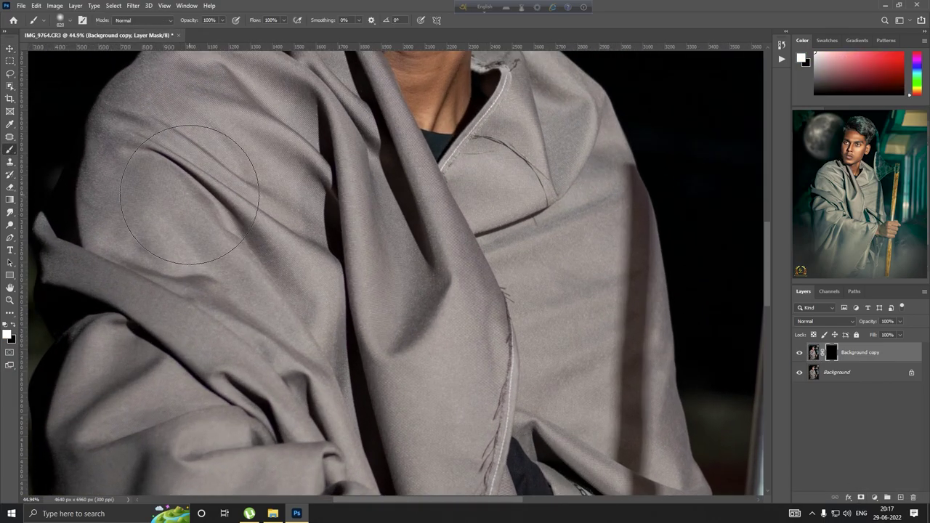
Shrink the soft round brush and paint white over the shawl on the mask.
{"action": "right_click", "coordinate": [291, 241]}
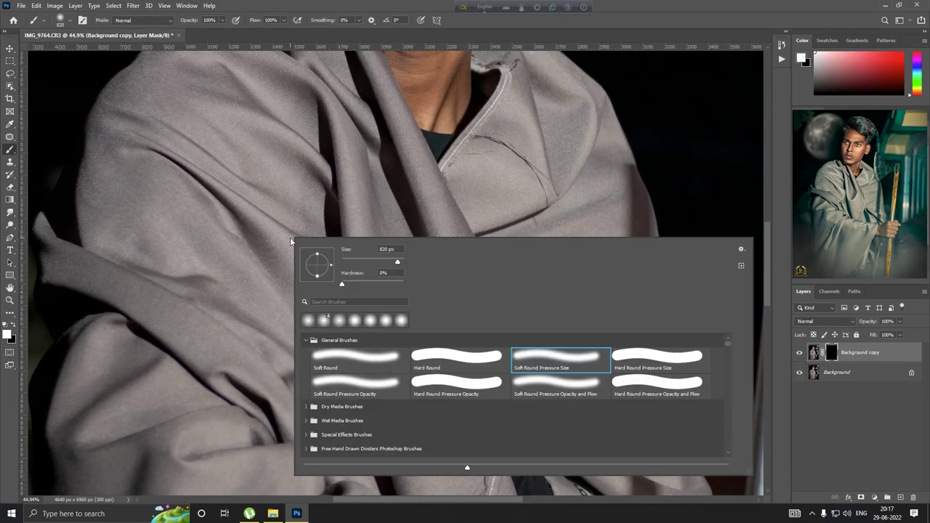
{"action": "right_click", "coordinate": [236, 190]}
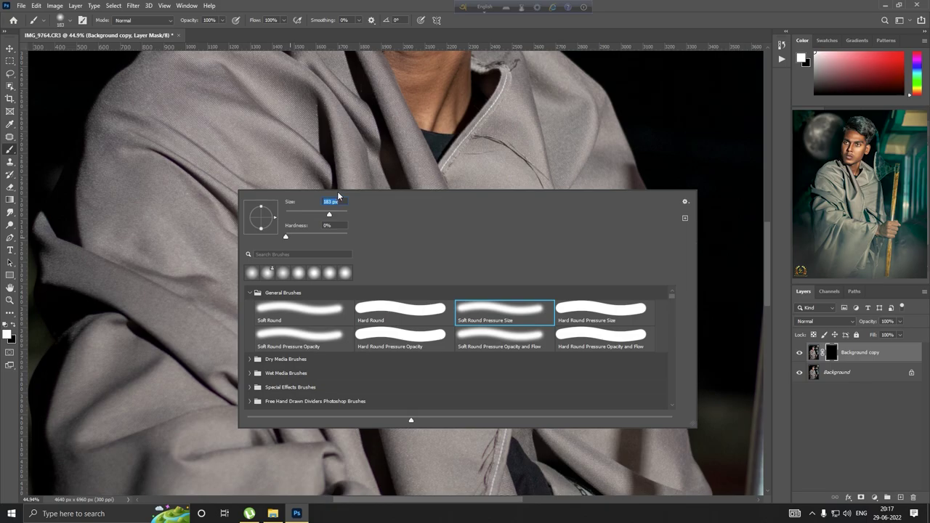
{"action": "key", "text": "Return"}
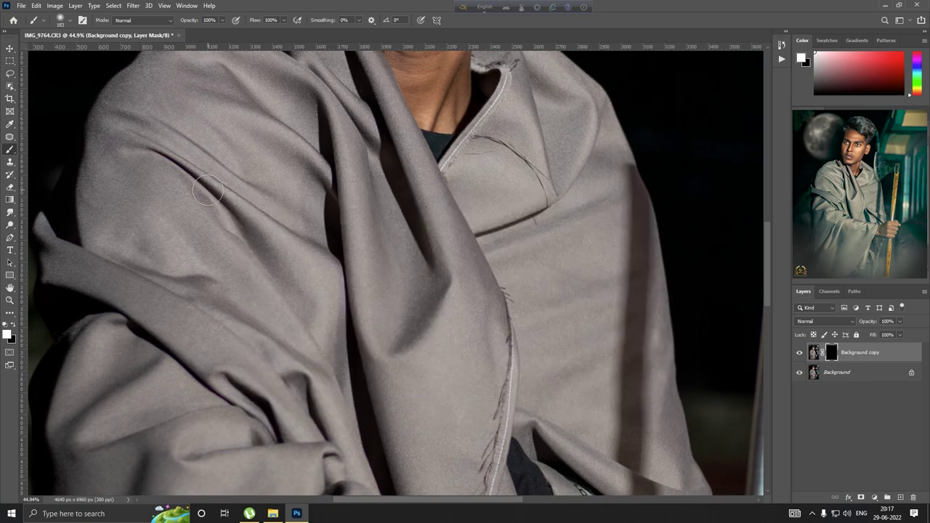
{"action": "right_click", "coordinate": [214, 191]}
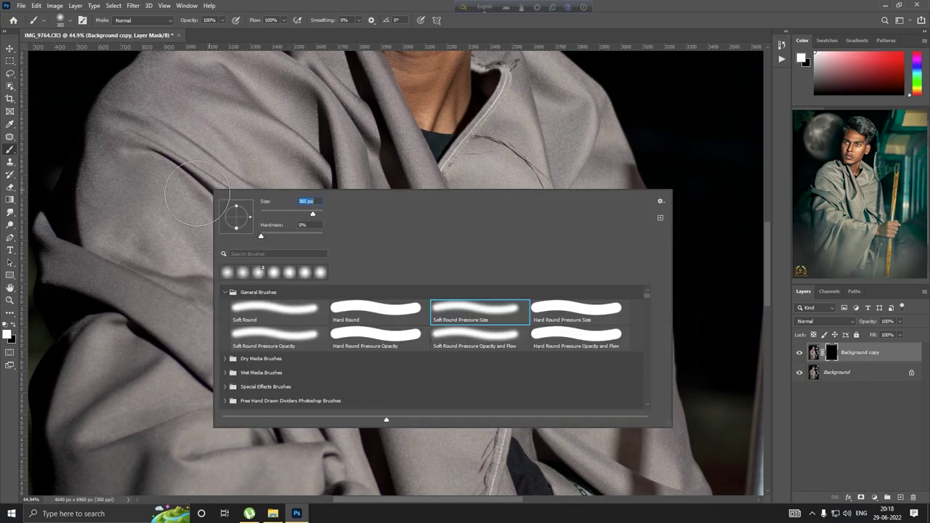
{"action": "key", "text": "Return"}
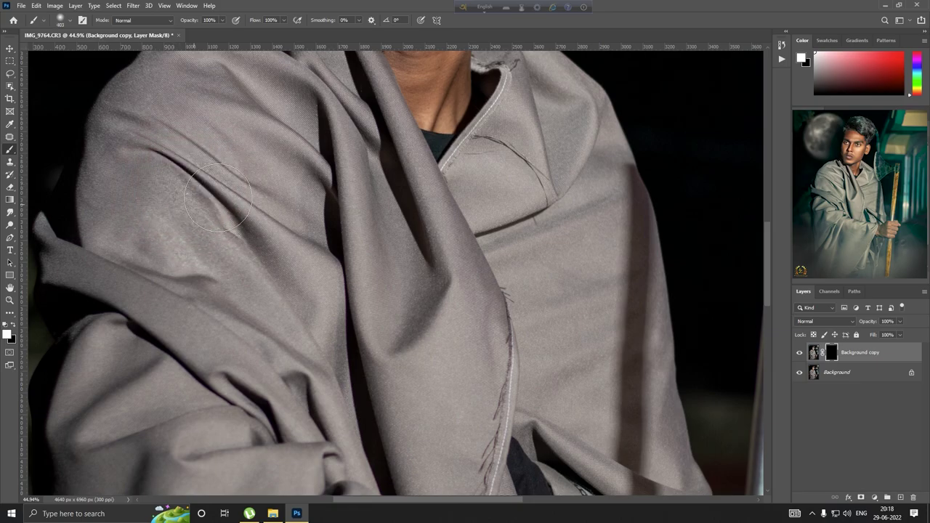
{"action": "scroll", "coordinate": [233, 166], "scroll_direction": "up", "scroll_amount": 3}
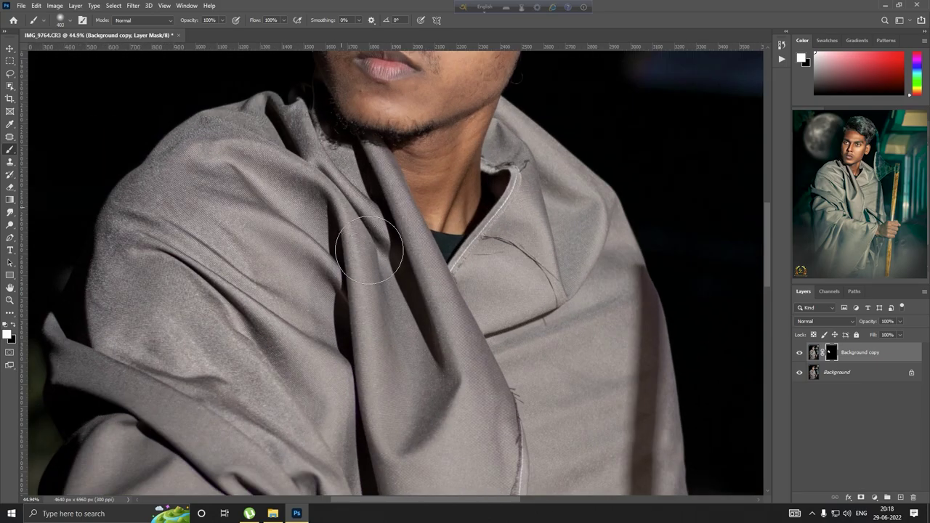
{"action": "scroll", "coordinate": [473, 178], "scroll_direction": "down", "scroll_amount": 3}
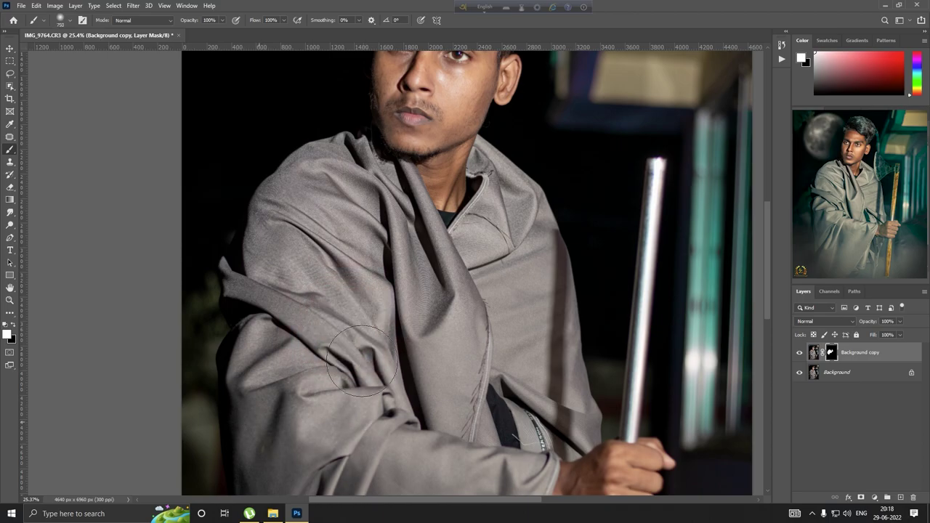
{"action": "scroll", "coordinate": [516, 348], "scroll_direction": "down", "scroll_amount": 2}
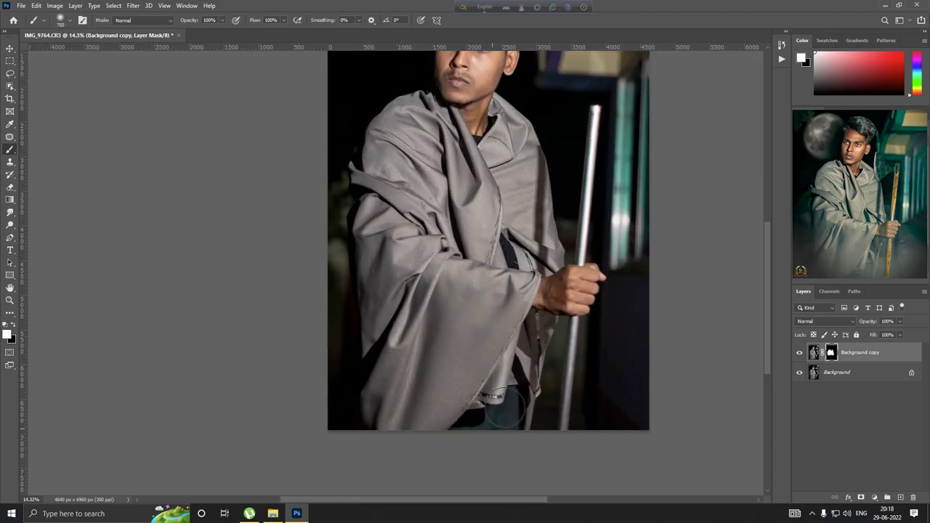
{"action": "scroll", "coordinate": [405, 360], "scroll_direction": "up", "scroll_amount": 1}
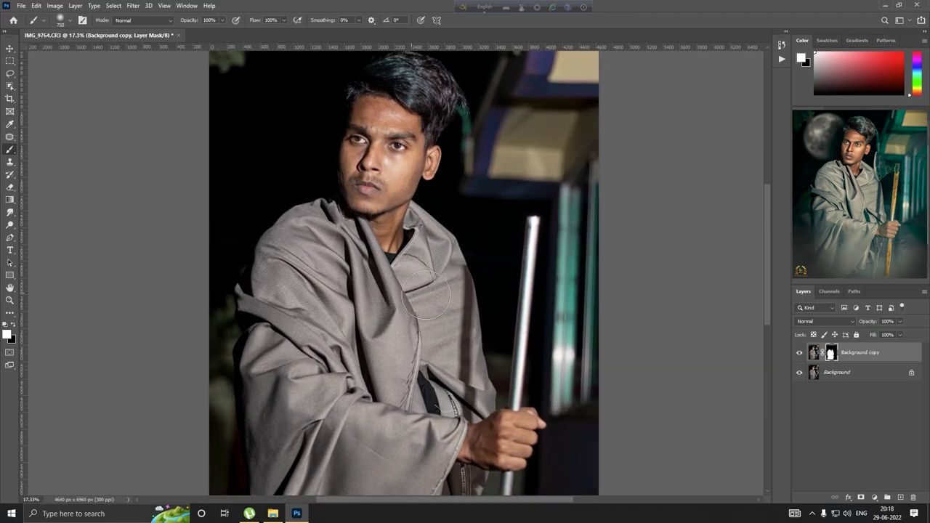
{"action": "scroll", "coordinate": [407, 305], "scroll_direction": "down", "scroll_amount": 2}
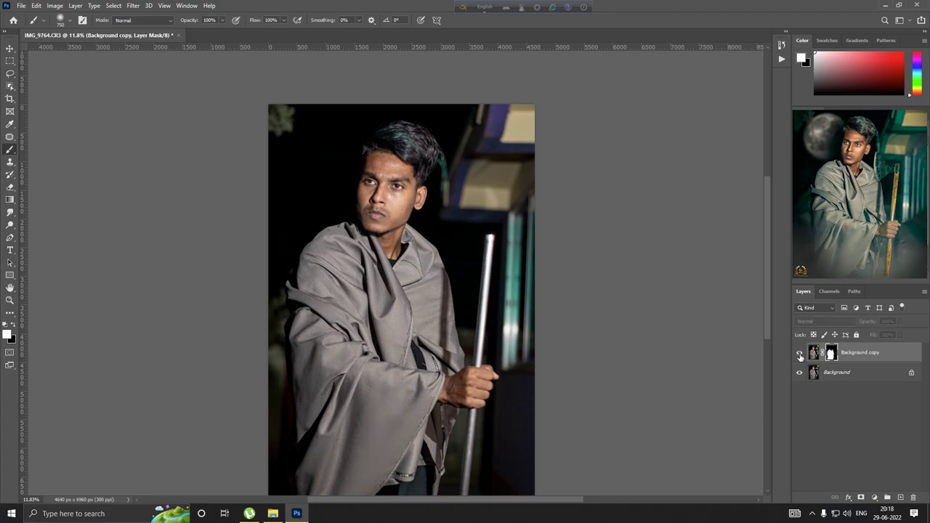
{"action": "scroll", "coordinate": [404, 311], "scroll_direction": "up", "scroll_amount": 2}
{"action": "scroll", "coordinate": [392, 298], "scroll_direction": "down", "scroll_amount": 3}
{"action": "scroll", "coordinate": [364, 283], "scroll_direction": "up", "scroll_amount": 3}
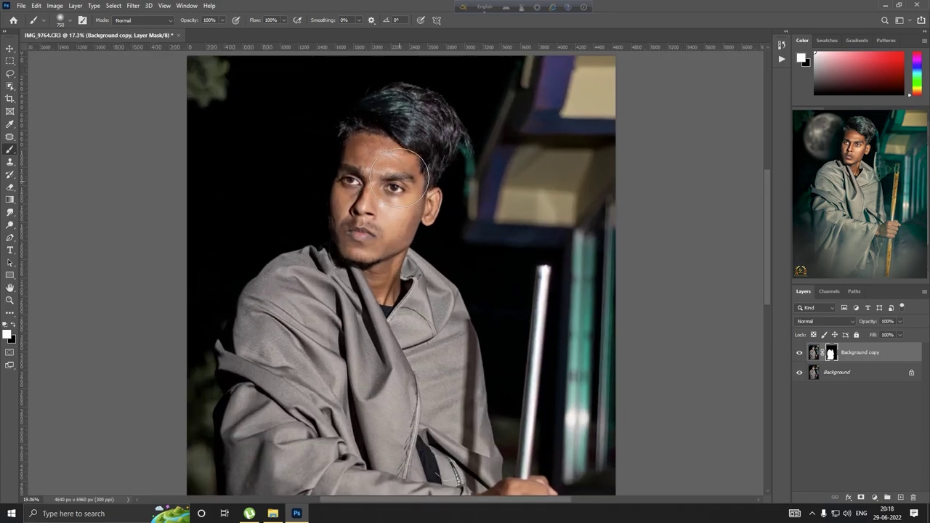
{"action": "scroll", "coordinate": [339, 270], "scroll_direction": "up", "scroll_amount": 2}
Flatten the image into a single Background layer.
{"action": "right_click", "coordinate": [865, 375]}
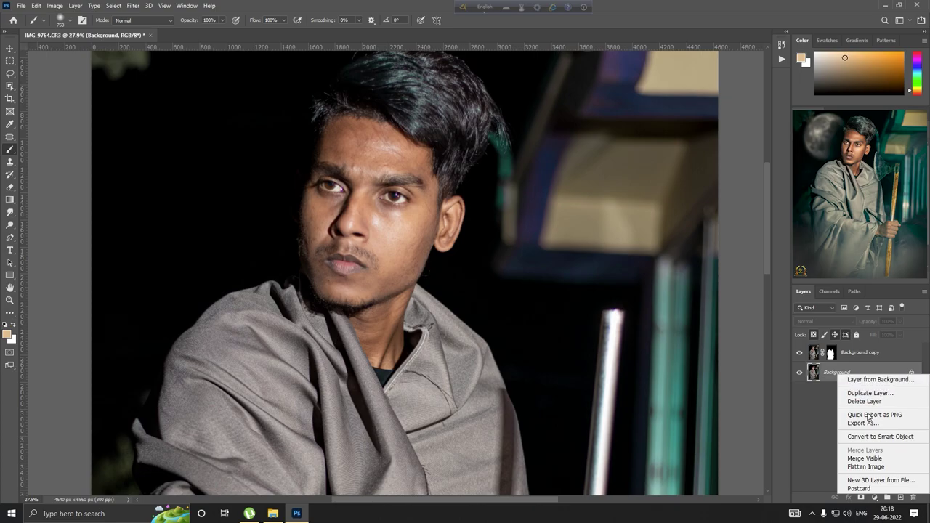
{"action": "left_click", "coordinate": [880, 467]}
{"action": "scroll", "coordinate": [468, 244], "scroll_direction": "down", "scroll_amount": 3}
{"action": "scroll", "coordinate": [436, 255], "scroll_direction": "down", "scroll_amount": 1}
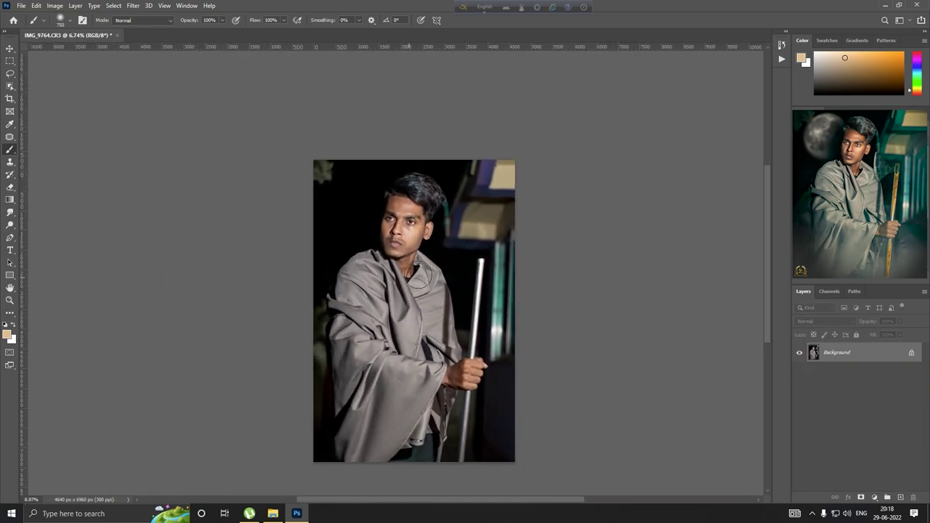
{"action": "scroll", "coordinate": [415, 260], "scroll_direction": "up", "scroll_amount": 2}
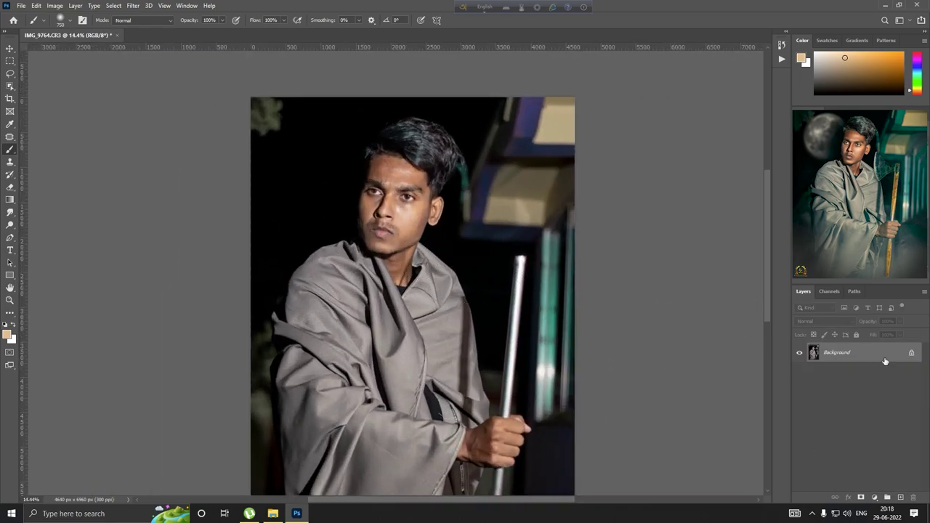
In Liquify, push the top of the hair upward with a smaller Forward Warp brush.
{"action": "left_click", "coordinate": [131, 5]}
{"action": "left_click", "coordinate": [141, 96]}
{"action": "scroll", "coordinate": [422, 182], "scroll_direction": "up", "scroll_amount": 5}
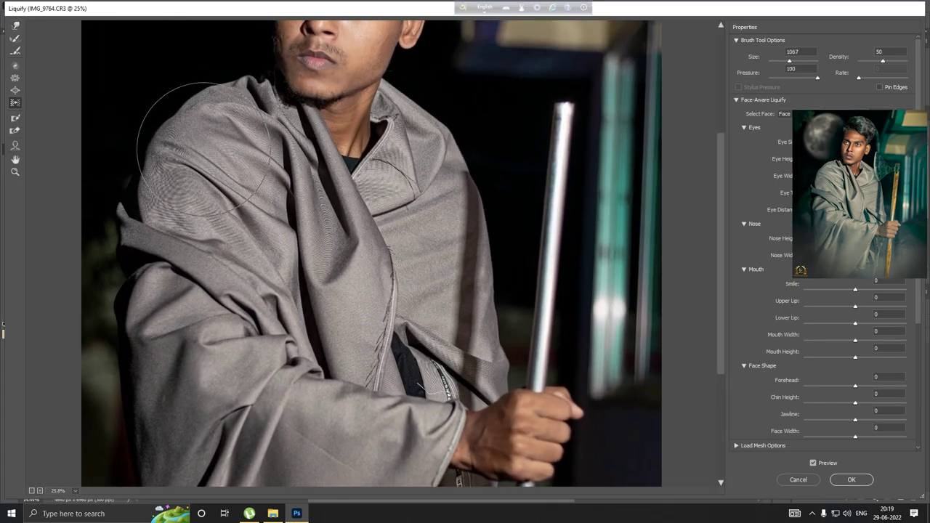
{"action": "key", "text": "ctrl+0"}
{"action": "scroll", "coordinate": [369, 154], "scroll_direction": "up", "scroll_amount": 3}
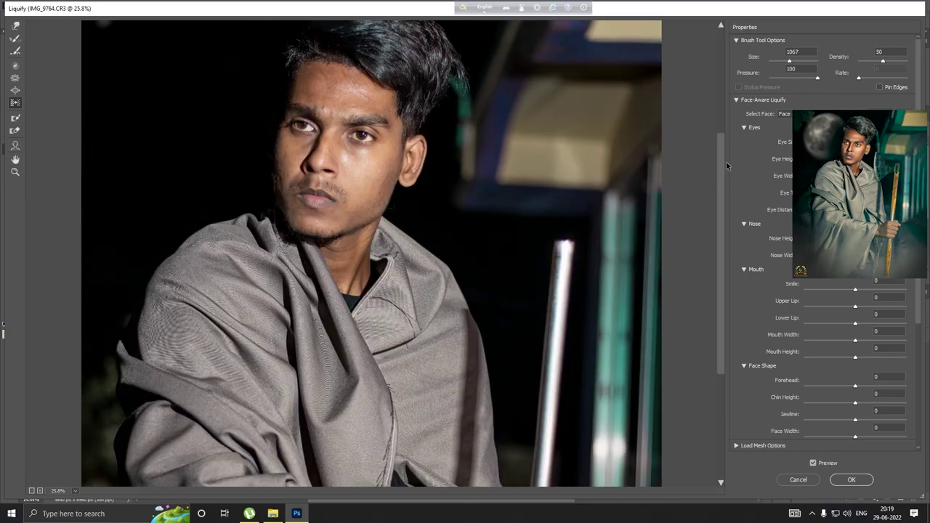
{"action": "scroll", "coordinate": [370, 154], "scroll_direction": "up", "scroll_amount": 3}
{"action": "scroll", "coordinate": [521, 191], "scroll_direction": "up", "scroll_amount": 3}
{"action": "key", "text": "bracketleft"}
{"action": "key", "text": "bracketleft"}
{"action": "key", "text": "bracketleft"}
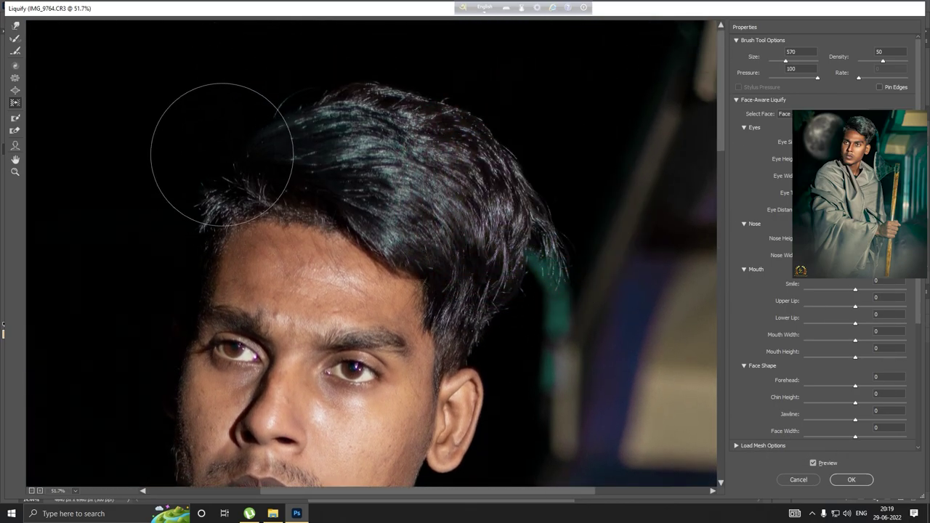
{"action": "mouse_move", "coordinate": [222, 146]}
{"action": "left_mouse_down"}
{"action": "mouse_move", "coordinate": [398, 167]}
{"action": "mouse_move", "coordinate": [499, 196]}
{"action": "left_mouse_up"}
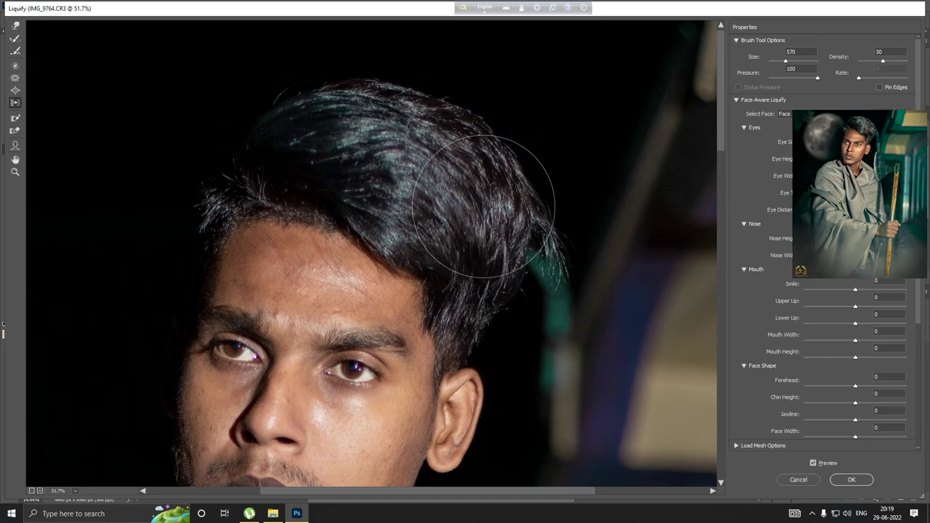
{"action": "left_click_drag", "start_coordinate": [316, 128], "coordinate": [345, 107]}
Set Face-Aware Jawline to -46 and apply the Liquify changes.
{"action": "key", "text": "ctrl+minus"}
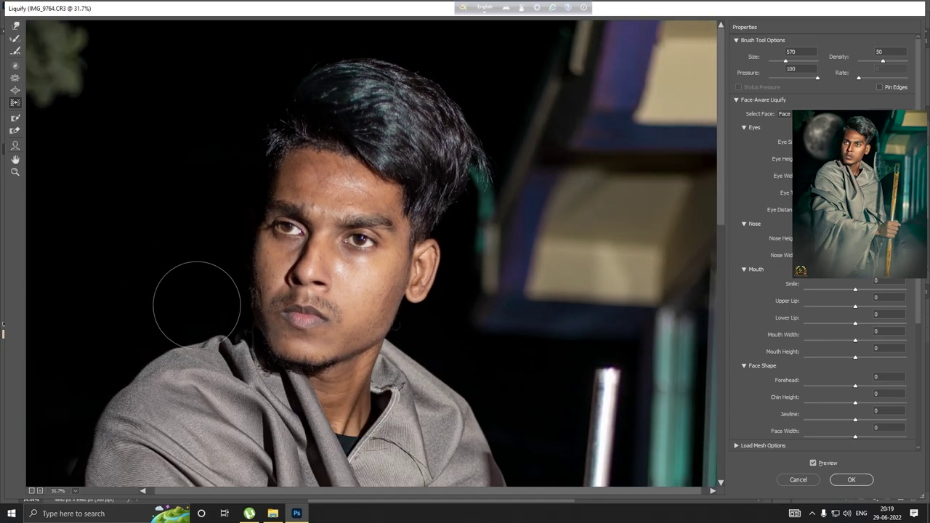
{"action": "type", "text": "-46"}
{"action": "key", "text": "ctrl+0"}
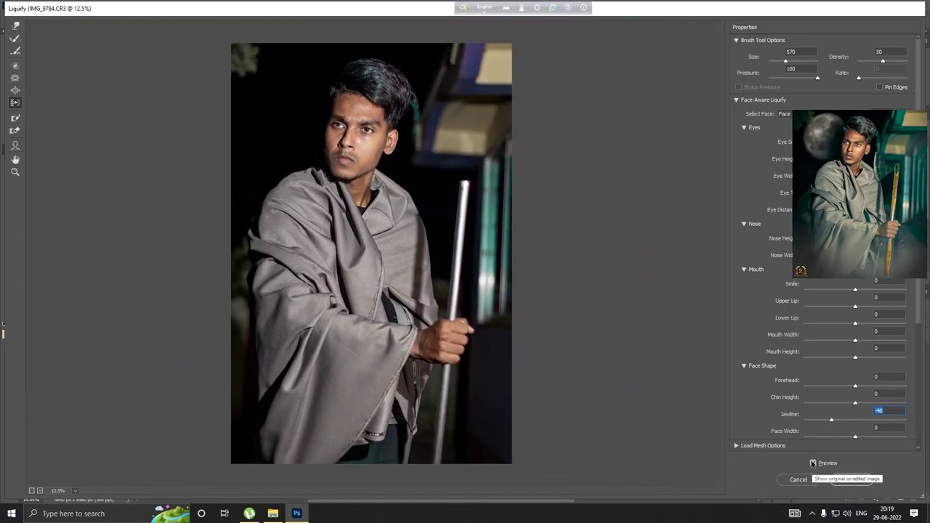
{"action": "left_click", "coordinate": [851, 480]}
Duplicate the Background layer for retouching.
{"action": "key", "text": "v"}
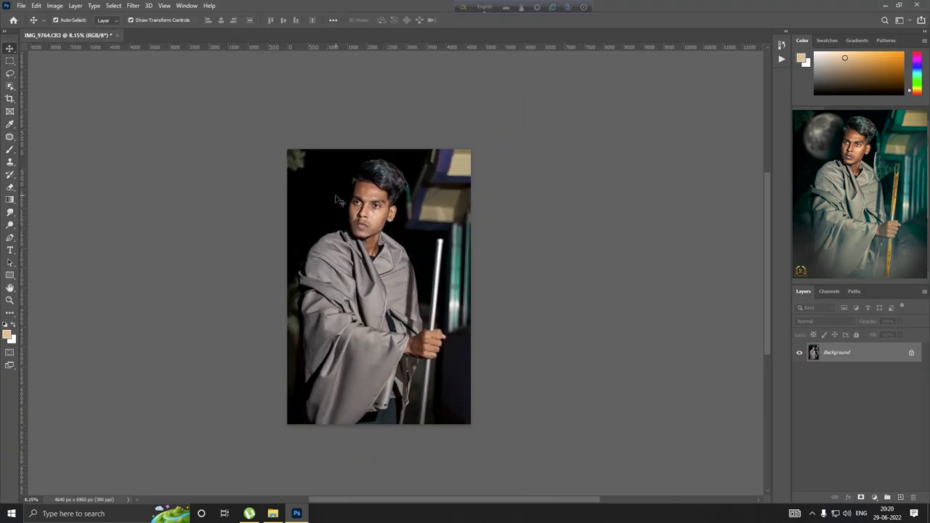
{"action": "scroll", "coordinate": [337, 200], "scroll_direction": "up", "scroll_amount": 2}
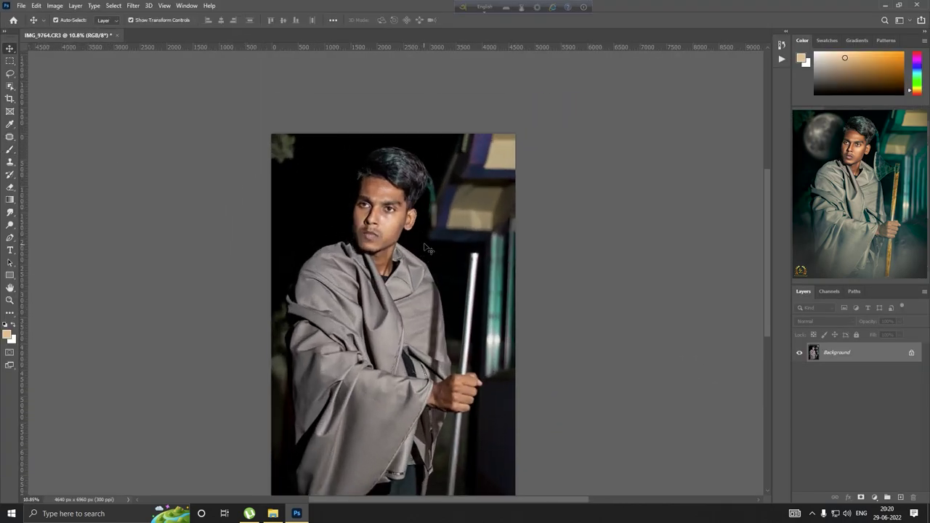
{"action": "scroll", "coordinate": [428, 249], "scroll_direction": "up", "scroll_amount": 2}
{"action": "scroll", "coordinate": [392, 218], "scroll_direction": "up", "scroll_amount": 2}
{"action": "scroll", "coordinate": [356, 200], "scroll_direction": "up", "scroll_amount": 2}
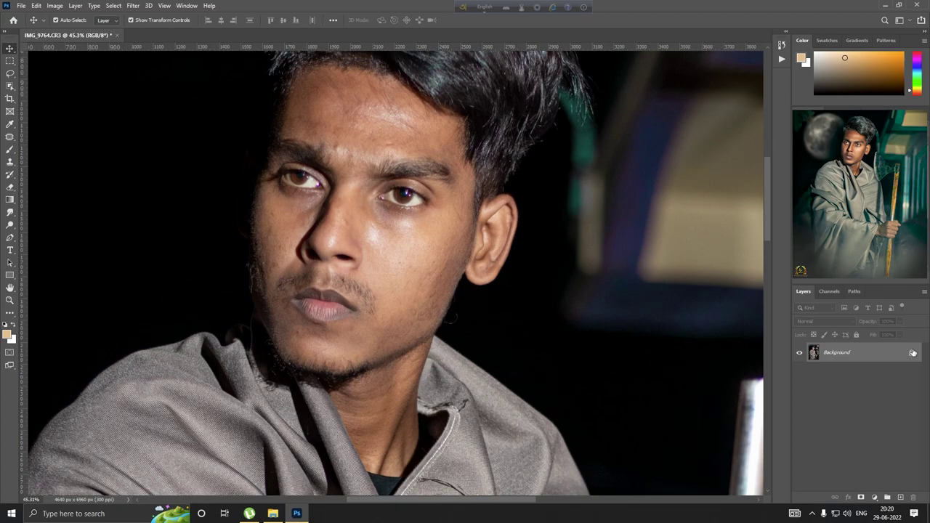
{"action": "left_click_drag", "start_coordinate": [913, 352], "coordinate": [900, 498]}
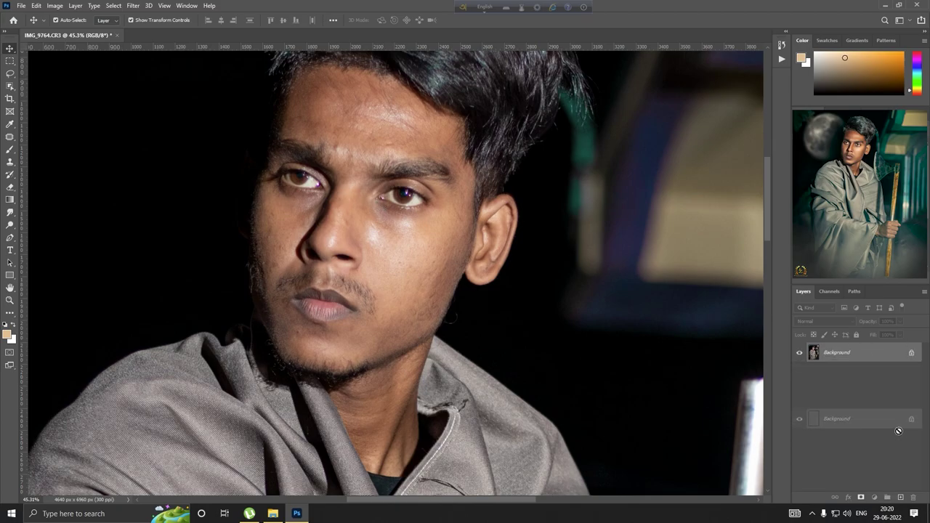
Heal the forehead and hairline blemishes with the Spot Healing Brush.
{"action": "right_click", "coordinate": [9, 138]}
{"action": "left_click", "coordinate": [50, 138]}
{"action": "scroll", "coordinate": [428, 342], "scroll_direction": "up", "scroll_amount": 2}
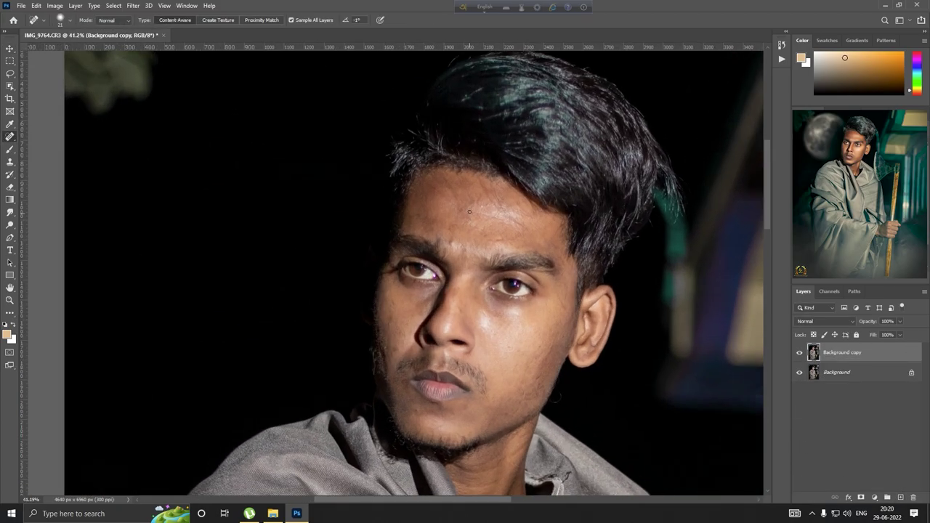
{"action": "scroll", "coordinate": [428, 342], "scroll_direction": "up", "scroll_amount": 2}
{"action": "scroll", "coordinate": [428, 341], "scroll_direction": "down", "scroll_amount": 2}
{"action": "scroll", "coordinate": [436, 262], "scroll_direction": "up", "scroll_amount": 2}
{"action": "scroll", "coordinate": [443, 188], "scroll_direction": "up", "scroll_amount": 2}
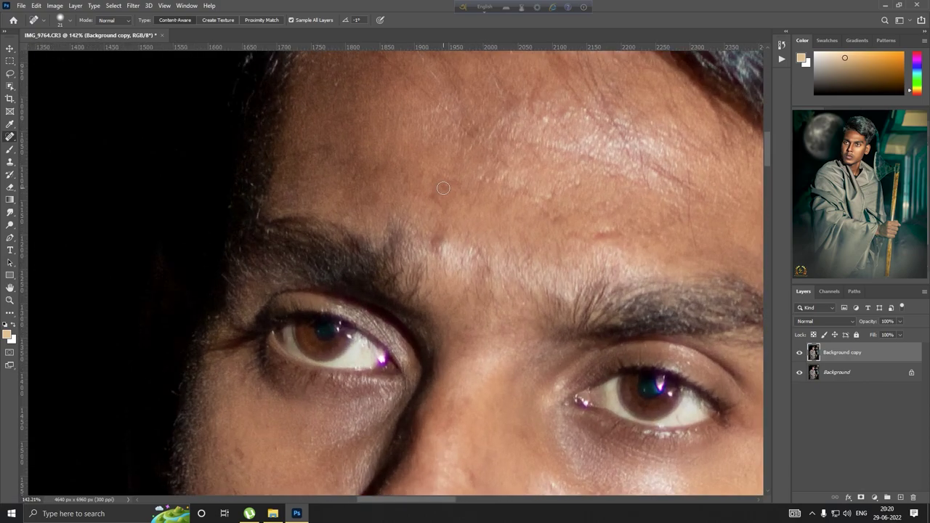
{"action": "mouse_move", "coordinate": [448, 189]}
{"action": "left_mouse_down"}
{"action": "mouse_move", "coordinate": [467, 206]}
{"action": "mouse_move", "coordinate": [439, 248]}
{"action": "left_mouse_up"}
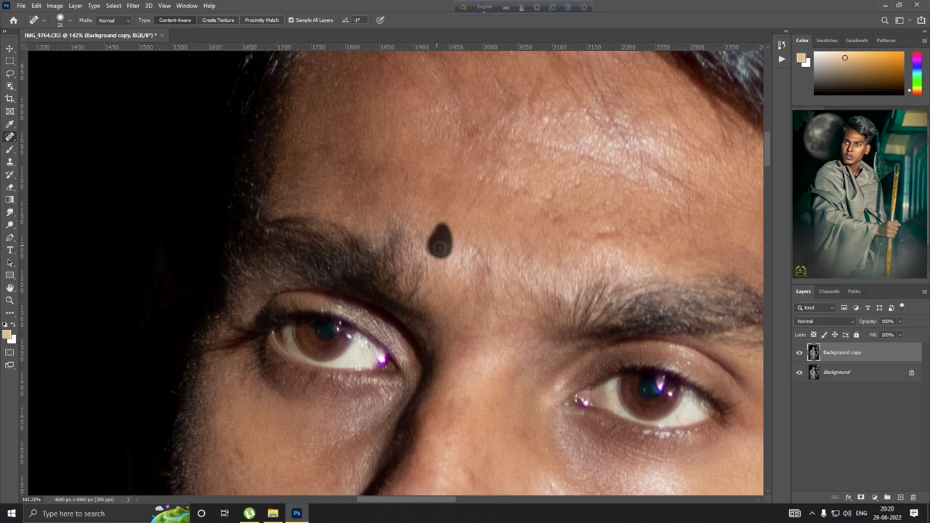
{"action": "left_click", "coordinate": [472, 225]}
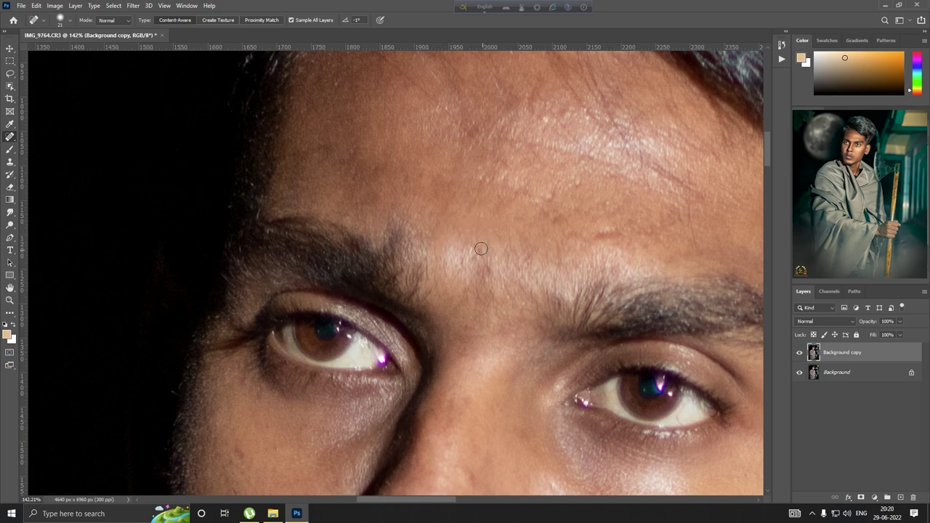
{"action": "left_click", "coordinate": [478, 252]}
{"action": "mouse_move", "coordinate": [554, 236]}
{"action": "left_mouse_down"}
{"action": "mouse_move", "coordinate": [563, 218]}
{"action": "mouse_move", "coordinate": [536, 199]}
{"action": "left_mouse_up"}
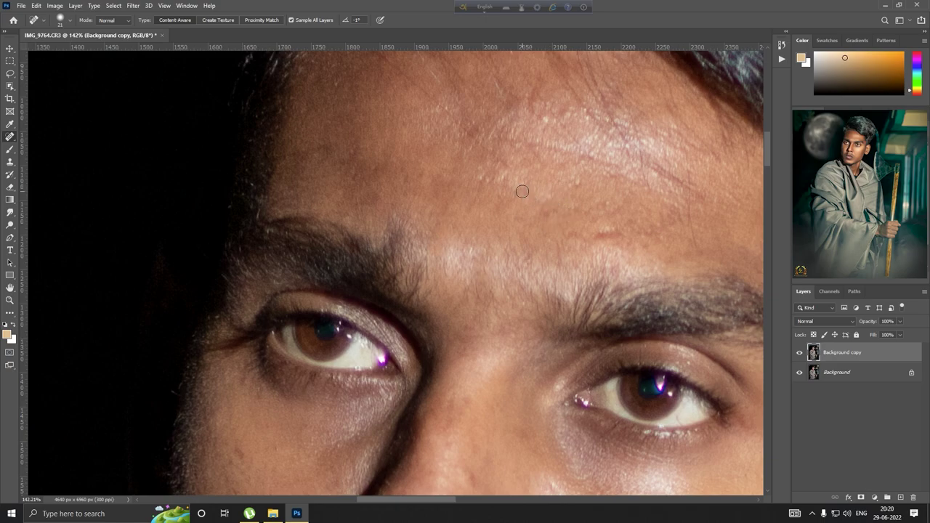
{"action": "left_click", "coordinate": [554, 198]}
{"action": "left_click", "coordinate": [594, 208]}
{"action": "scroll", "coordinate": [647, 231], "scroll_direction": "down", "scroll_amount": 1}
{"action": "left_click", "coordinate": [311, 159]}
{"action": "left_click_drag", "start_coordinate": [332, 63], "coordinate": [443, 149]}
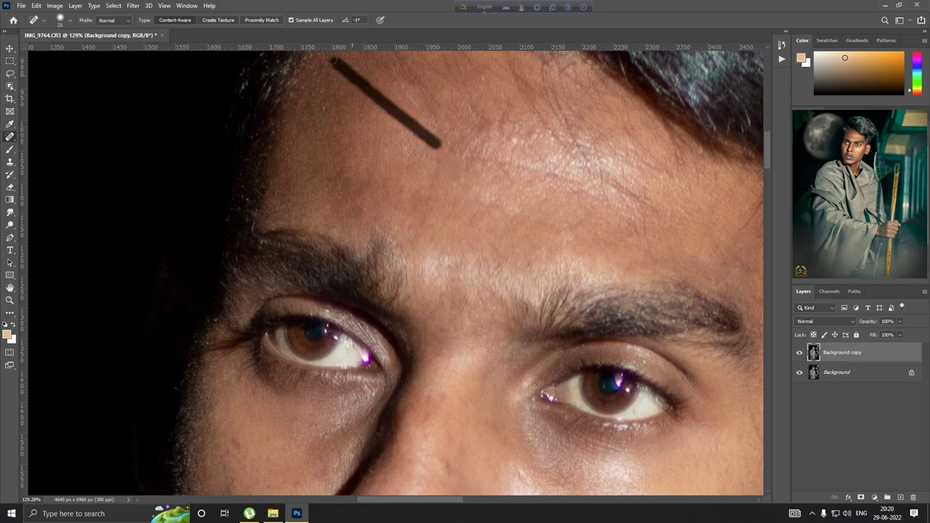
{"action": "scroll", "coordinate": [439, 195], "scroll_direction": "down", "scroll_amount": 1}
{"action": "scroll", "coordinate": [346, 220], "scroll_direction": "down", "scroll_amount": 1}
{"action": "left_click", "coordinate": [391, 189]}
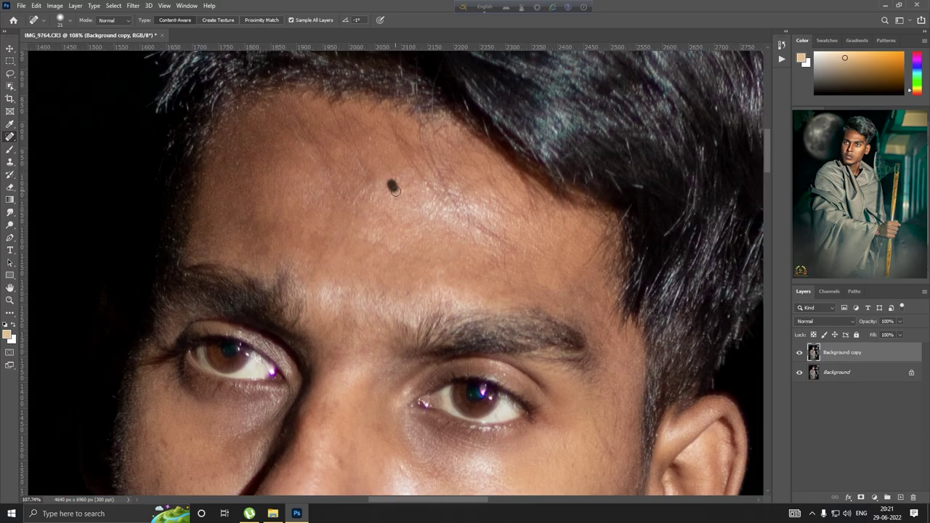
{"action": "left_click", "coordinate": [439, 230]}
{"action": "scroll", "coordinate": [436, 228], "scroll_direction": "up", "scroll_amount": 1}
{"action": "left_click", "coordinate": [406, 216]}
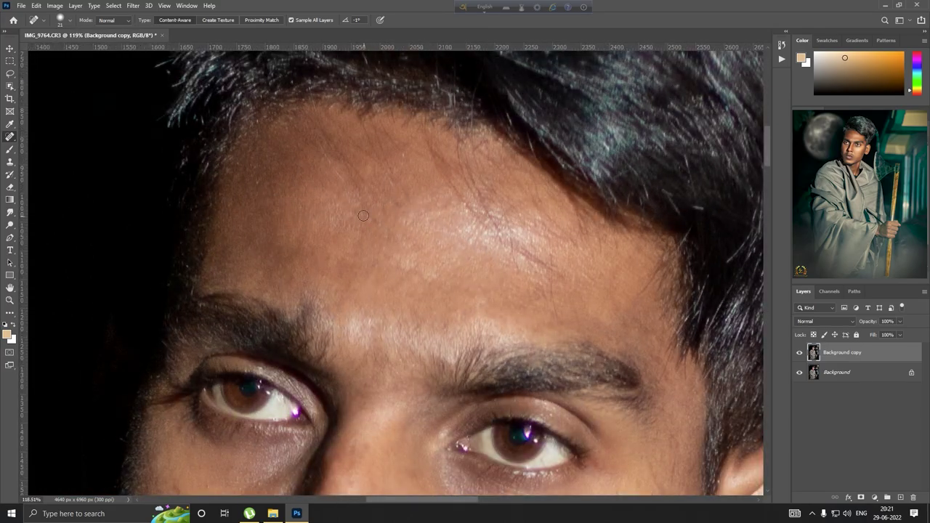
{"action": "scroll", "coordinate": [363, 216], "scroll_direction": "down", "scroll_amount": 3}
{"action": "scroll", "coordinate": [482, 274], "scroll_direction": "up", "scroll_amount": 3}
Heal the spots on both cheeks near the nose and ear.
{"action": "left_click", "coordinate": [482, 274]}
{"action": "scroll", "coordinate": [363, 240], "scroll_direction": "up", "scroll_amount": 1}
{"action": "scroll", "coordinate": [251, 246], "scroll_direction": "up", "scroll_amount": 2}
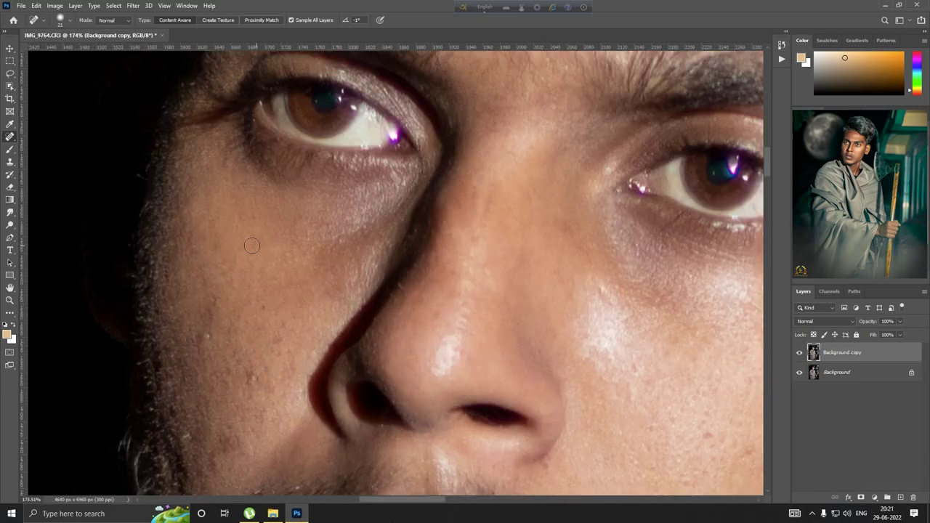
{"action": "left_click", "coordinate": [221, 274]}
{"action": "scroll", "coordinate": [385, 307], "scroll_direction": "up", "scroll_amount": 2}
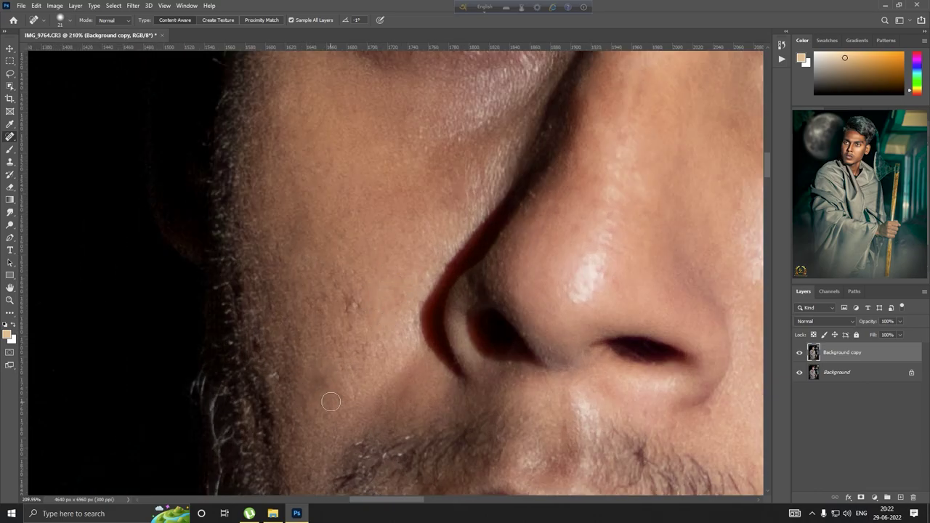
{"action": "scroll", "coordinate": [338, 291], "scroll_direction": "down", "scroll_amount": 3}
{"action": "scroll", "coordinate": [355, 229], "scroll_direction": "up", "scroll_amount": 1}
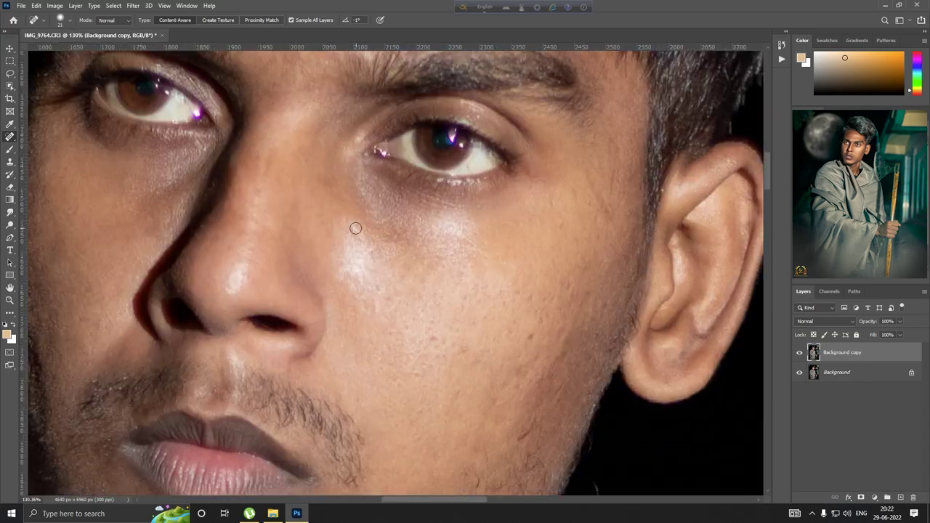
{"action": "scroll", "coordinate": [436, 267], "scroll_direction": "up", "scroll_amount": 1}
{"action": "left_click", "coordinate": [437, 266]}
{"action": "left_click", "coordinate": [577, 305]}
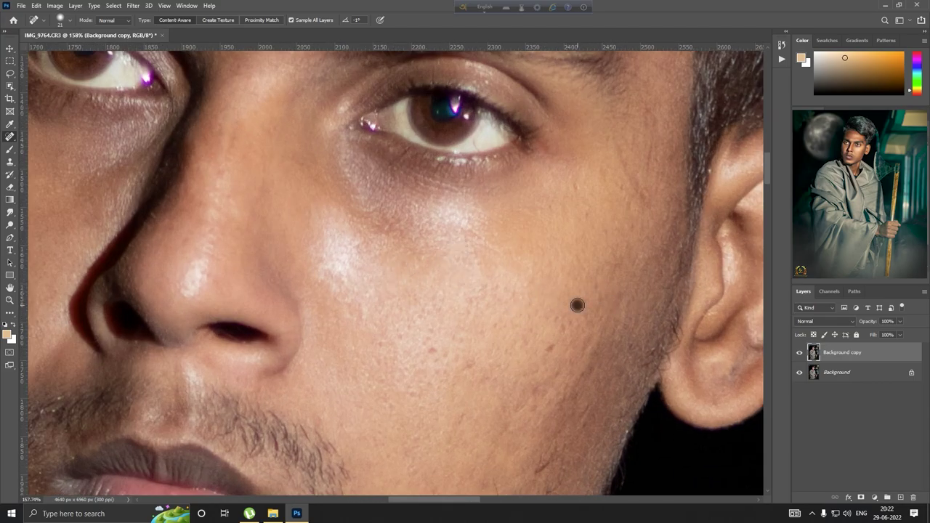
{"action": "left_click", "coordinate": [573, 188]}
{"action": "scroll", "coordinate": [505, 305], "scroll_direction": "up", "scroll_amount": 1}
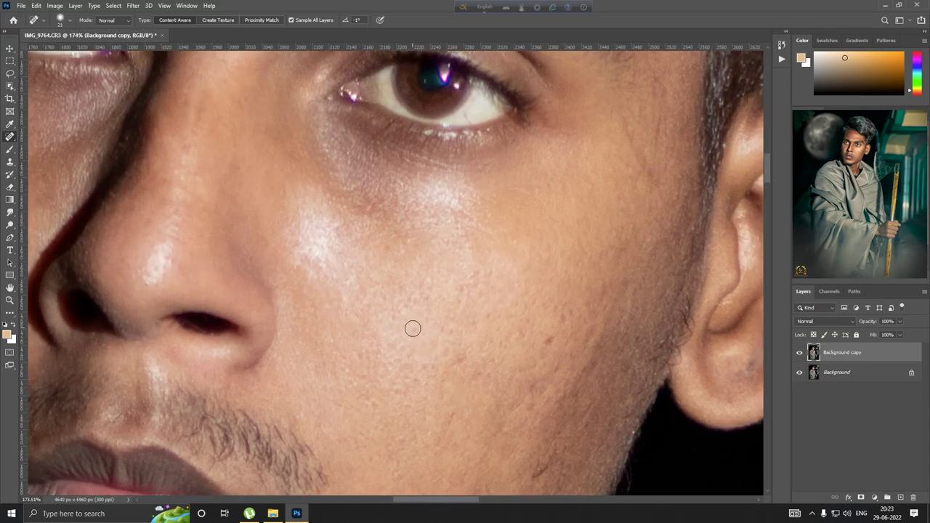
{"action": "left_click", "coordinate": [371, 395]}
{"action": "scroll", "coordinate": [352, 311], "scroll_direction": "down", "scroll_amount": 2}
{"action": "scroll", "coordinate": [353, 311], "scroll_direction": "down", "scroll_amount": 3}
{"action": "scroll", "coordinate": [352, 311], "scroll_direction": "down", "scroll_amount": 2}
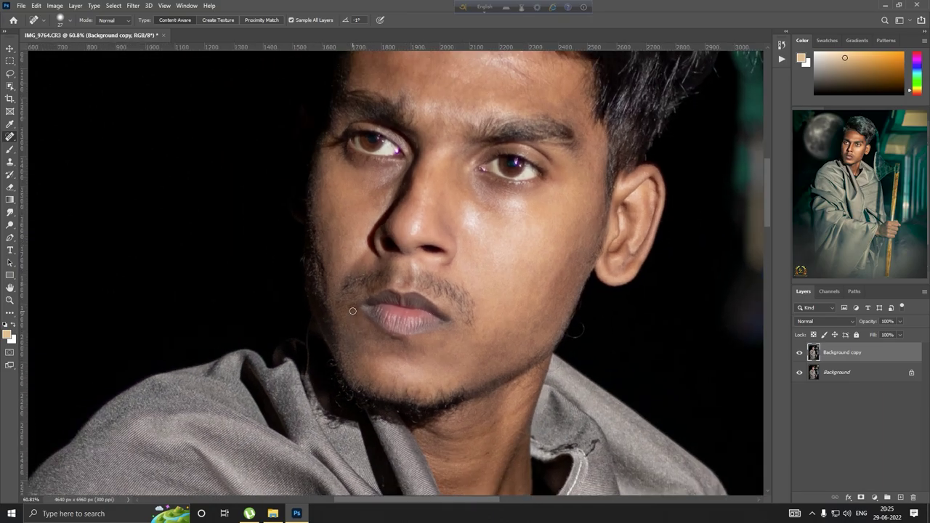
{"action": "scroll", "coordinate": [550, 332], "scroll_direction": "up", "scroll_amount": 1}
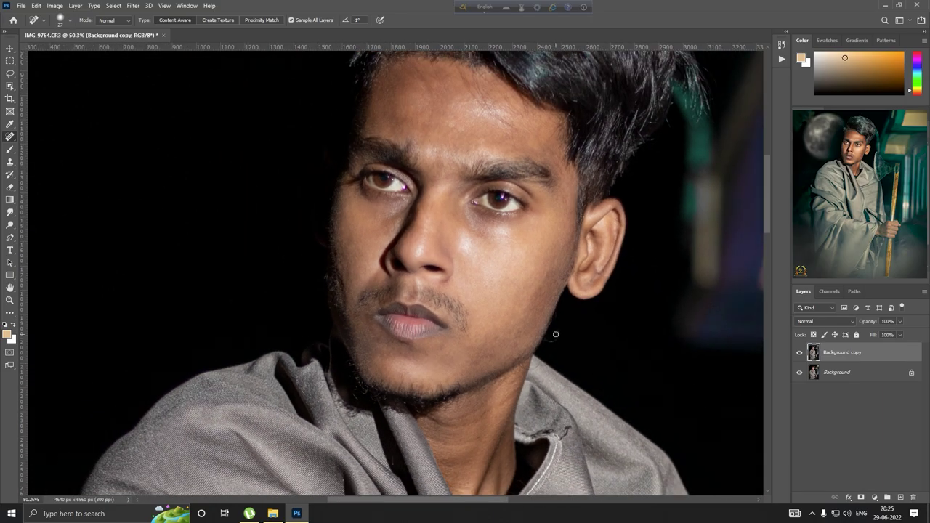
{"action": "scroll", "coordinate": [509, 378], "scroll_direction": "up", "scroll_amount": 1}
{"action": "scroll", "coordinate": [473, 415], "scroll_direction": "down", "scroll_amount": 1}
{"action": "scroll", "coordinate": [466, 444], "scroll_direction": "up", "scroll_amount": 1}
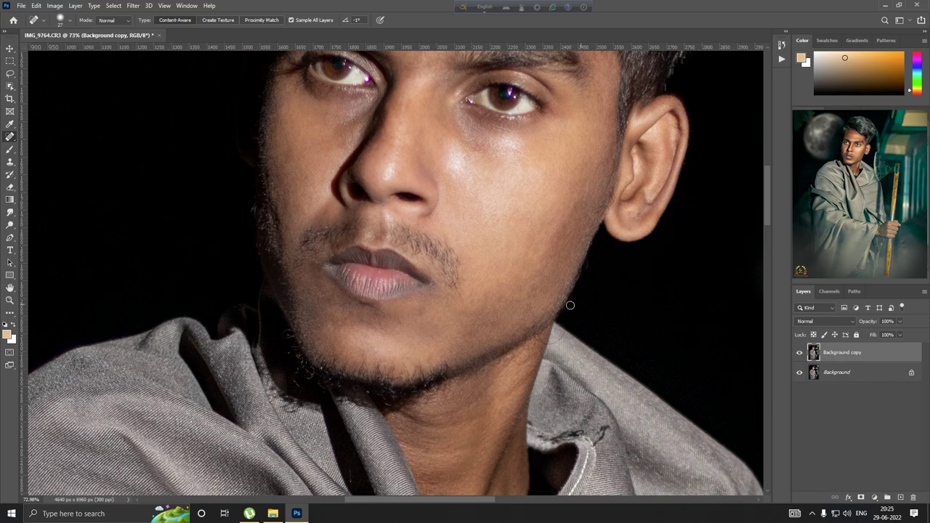
{"action": "scroll", "coordinate": [523, 327], "scroll_direction": "down", "scroll_amount": 3}
{"action": "scroll", "coordinate": [451, 225], "scroll_direction": "up", "scroll_amount": 1}
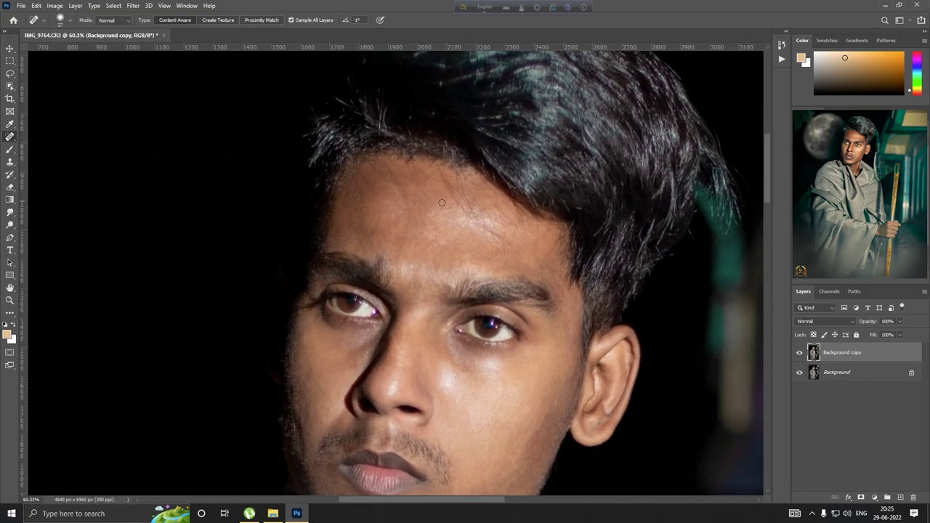
{"action": "scroll", "coordinate": [479, 240], "scroll_direction": "down", "scroll_amount": 1}
{"action": "scroll", "coordinate": [516, 258], "scroll_direction": "down", "scroll_amount": 2}
{"action": "scroll", "coordinate": [548, 273], "scroll_direction": "down", "scroll_amount": 1}
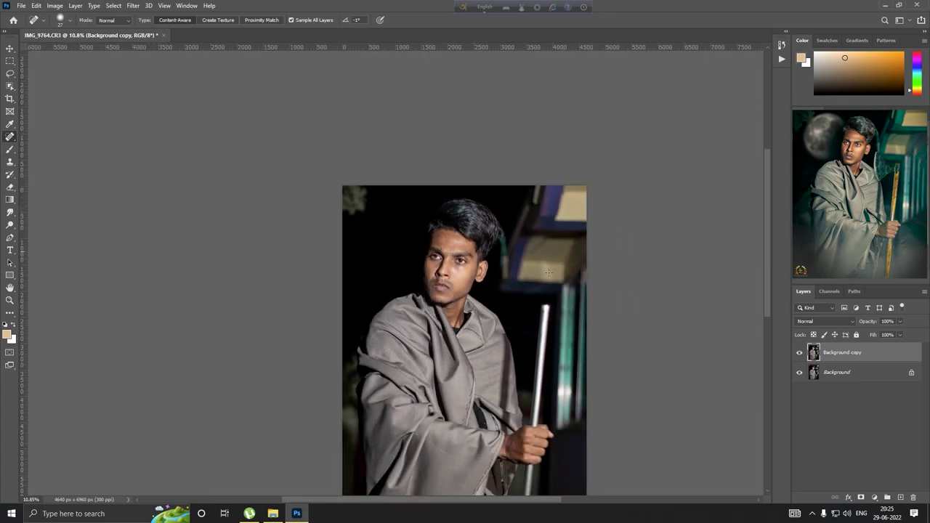
Flatten the image and duplicate the new Background layer.
{"action": "right_click", "coordinate": [838, 373]}
{"action": "left_click", "coordinate": [885, 468]}
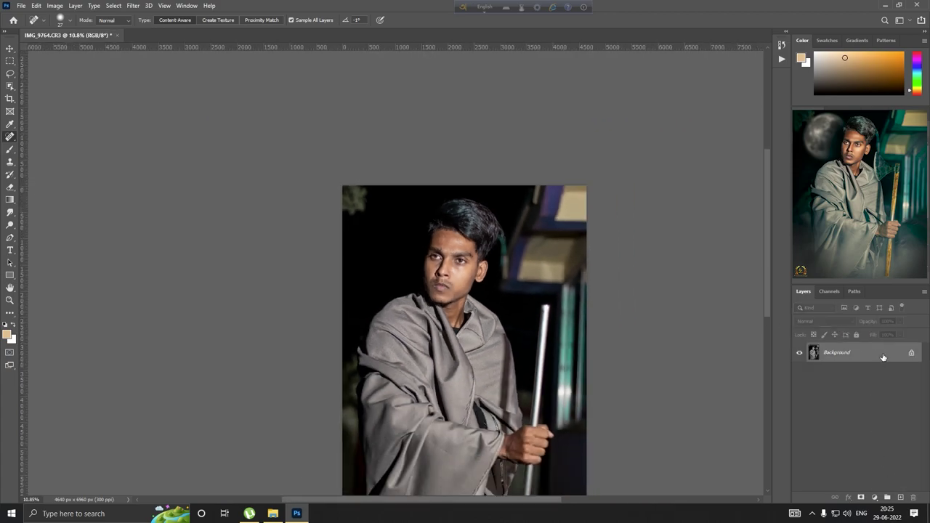
{"action": "left_click_drag", "start_coordinate": [882, 357], "coordinate": [887, 498]}
{"action": "scroll", "coordinate": [538, 362], "scroll_direction": "up", "scroll_amount": 2}
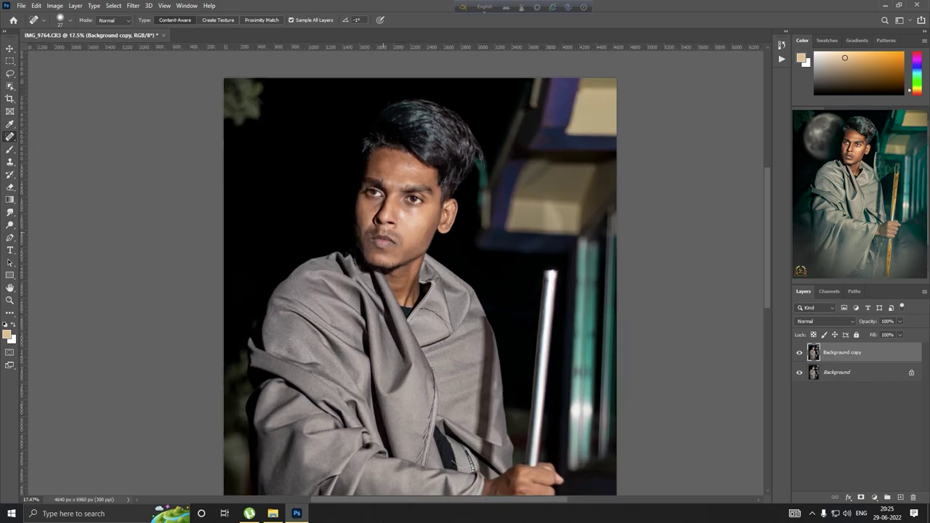
{"action": "scroll", "coordinate": [384, 237], "scroll_direction": "up", "scroll_amount": 1}
Launch the SkinFiner plugin and lower Portrait Size to 10.
{"action": "left_click", "coordinate": [133, 6]}
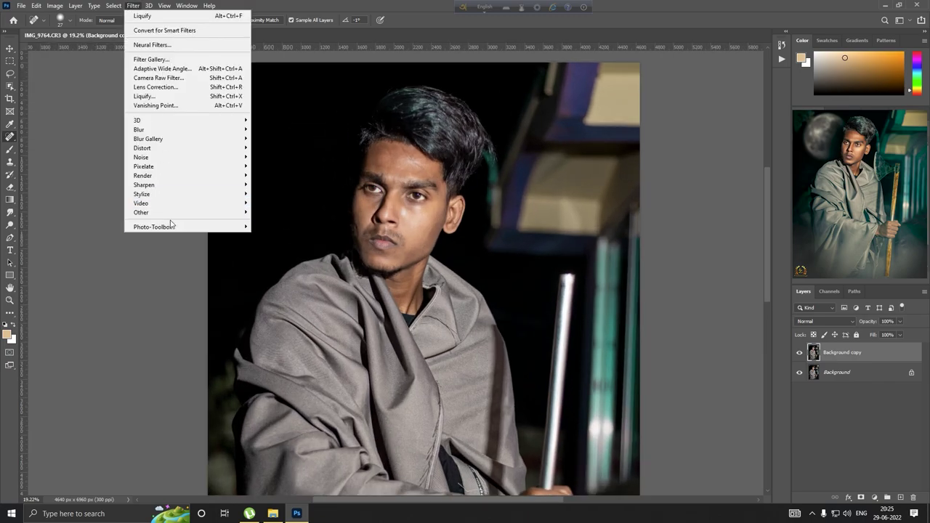
{"action": "mouse_move", "coordinate": [154, 227]}
{"action": "left_click", "coordinate": [261, 226]}
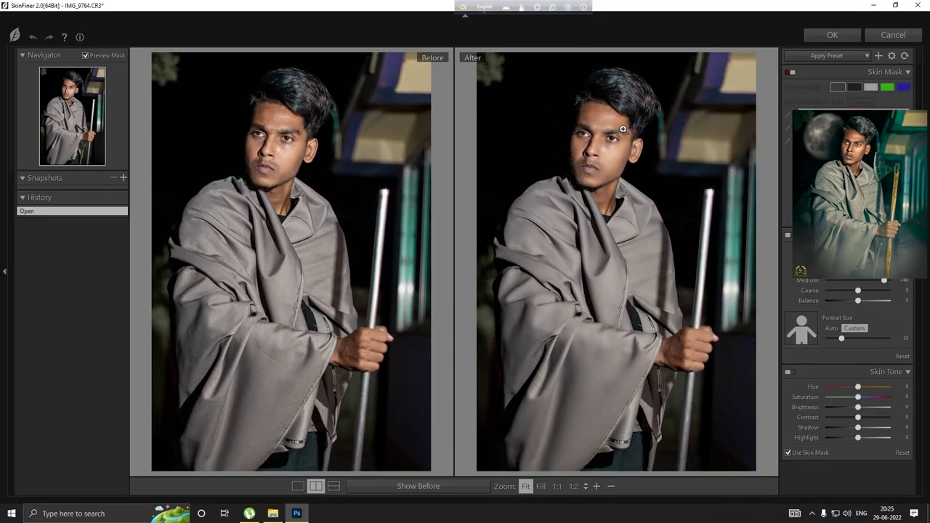
{"action": "left_click", "coordinate": [620, 203]}
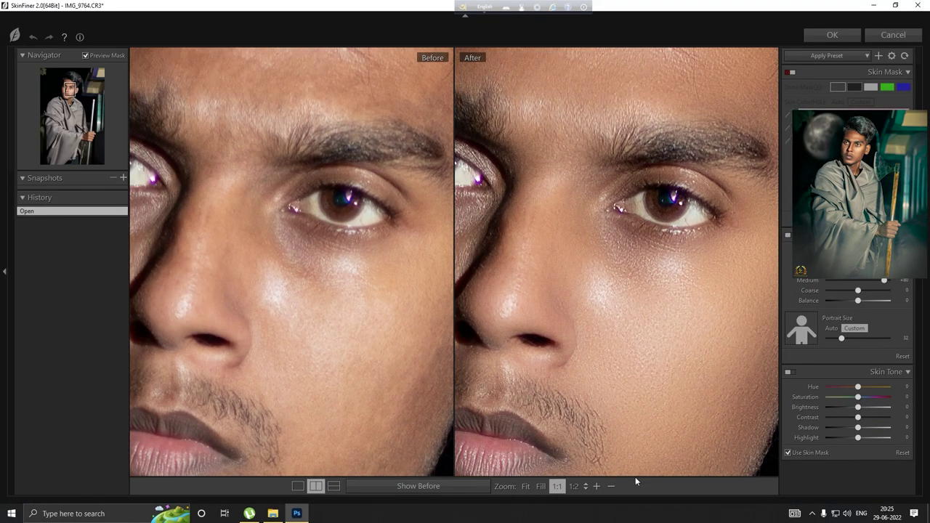
{"action": "left_click", "coordinate": [611, 486]}
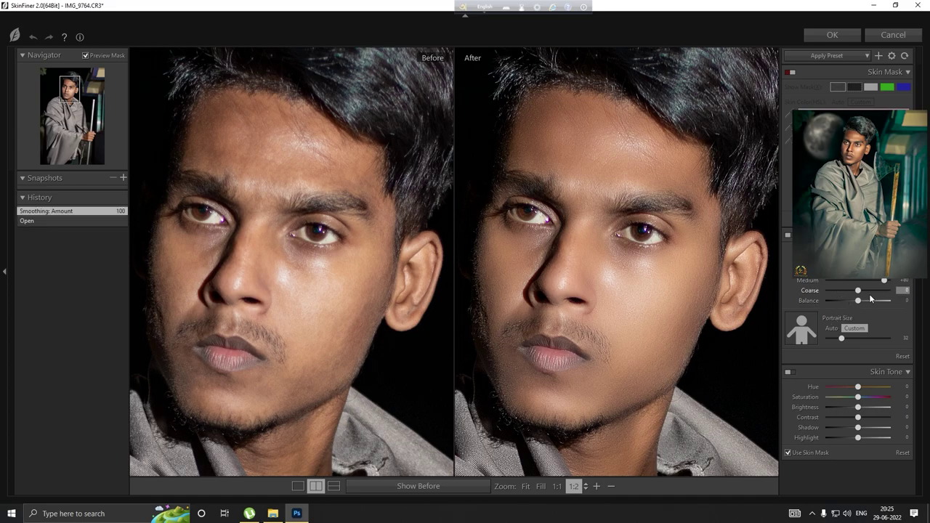
{"action": "mouse_move", "coordinate": [841, 338]}
{"action": "left_mouse_down"}
{"action": "mouse_move", "coordinate": [825, 338]}
{"action": "mouse_move", "coordinate": [854, 338]}
{"action": "mouse_move", "coordinate": [845, 339]}
{"action": "left_mouse_up"}
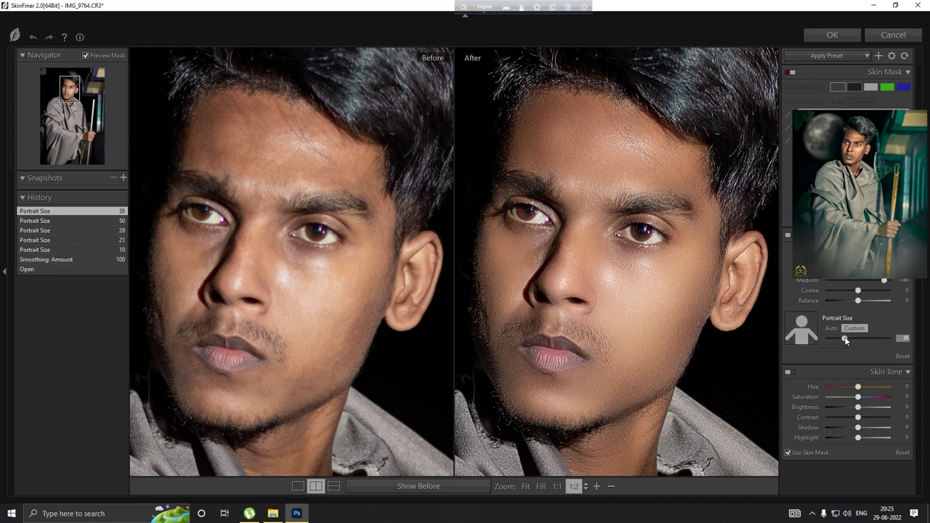
Check the smoothing on the shawl and face in the previews, then apply SkinFiner.
{"action": "left_click", "coordinate": [611, 486]}
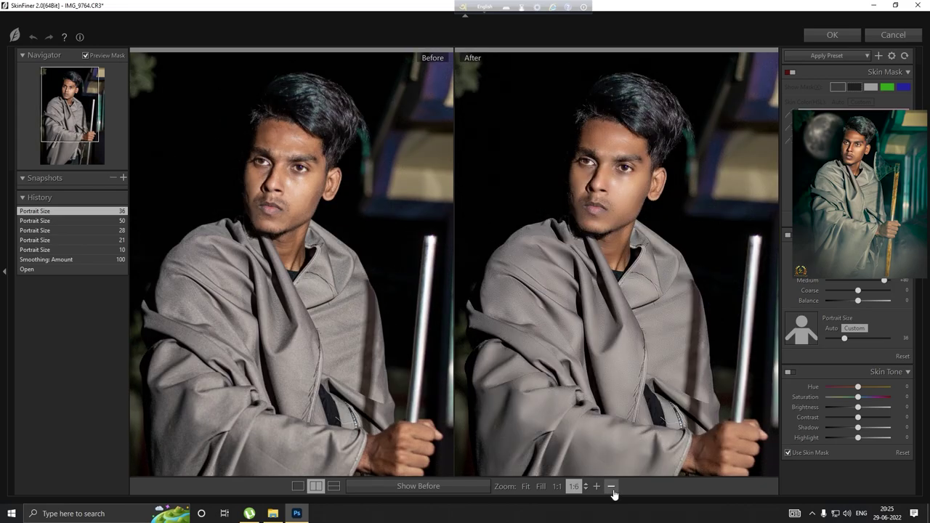
{"action": "left_click", "coordinate": [611, 486]}
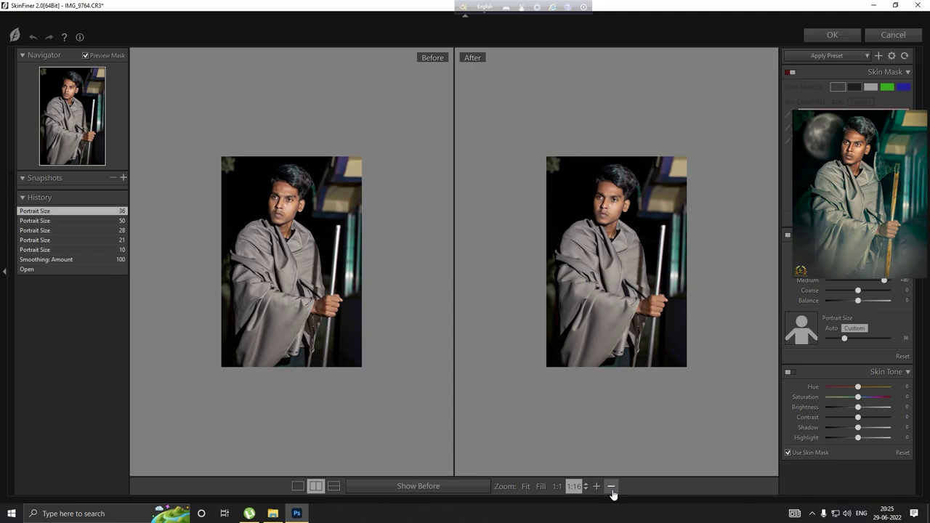
{"action": "left_click", "coordinate": [597, 486]}
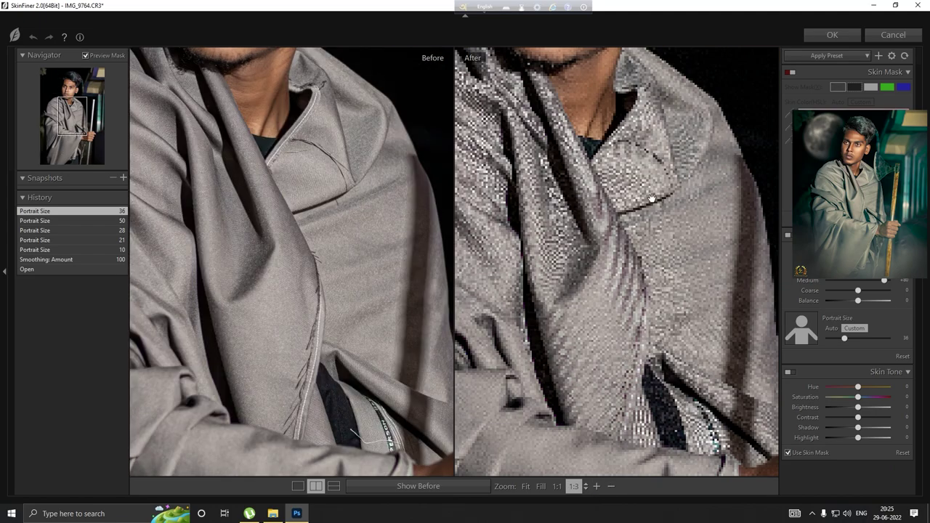
{"action": "left_click_drag", "start_coordinate": [651, 197], "coordinate": [638, 465]}
{"action": "left_click", "coordinate": [596, 486]}
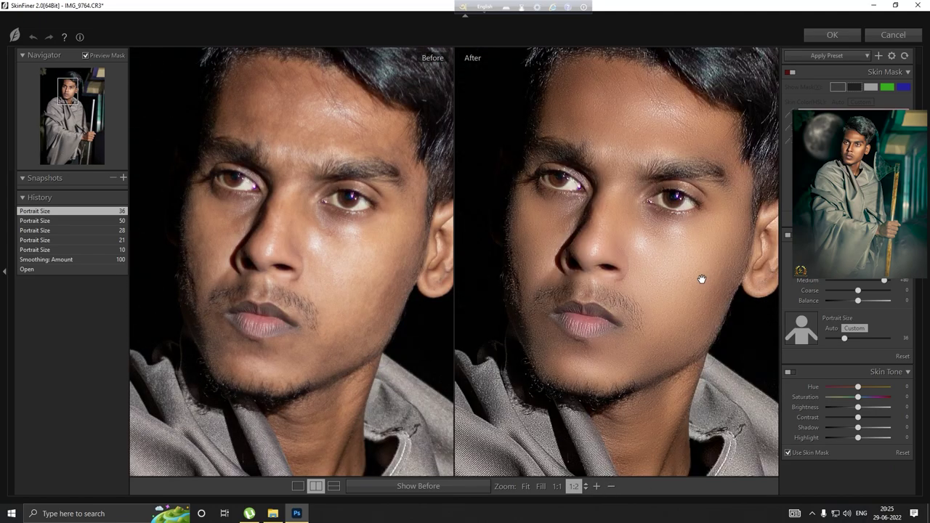
{"action": "left_click_drag", "start_coordinate": [721, 290], "coordinate": [678, 350]}
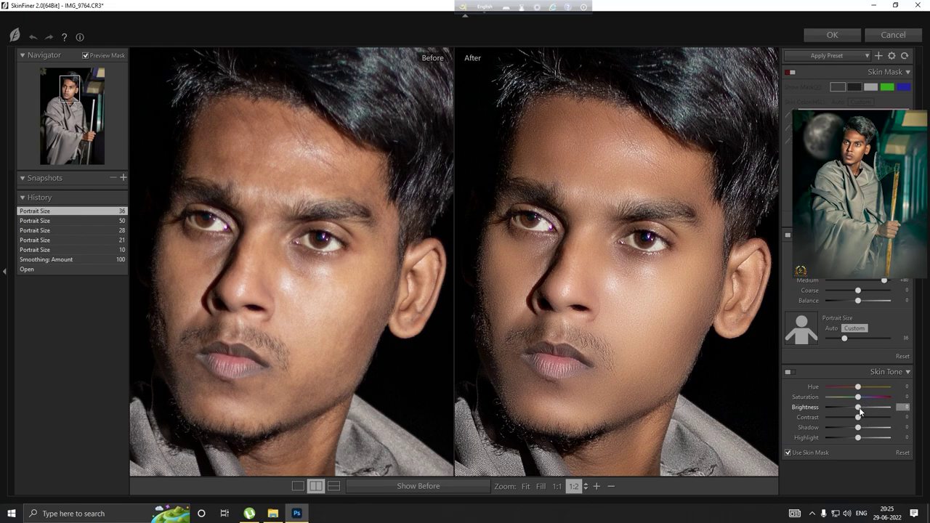
{"action": "left_click", "coordinate": [842, 37]}
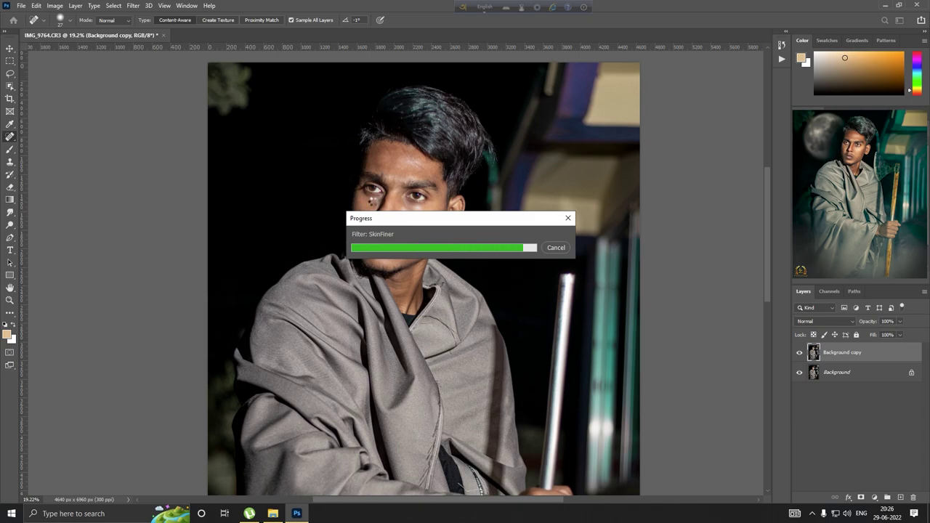
Invert the Curves 1 layer's mask to black and select the Brush tool.
{"action": "scroll", "coordinate": [351, 212], "scroll_direction": "down", "scroll_amount": 3}
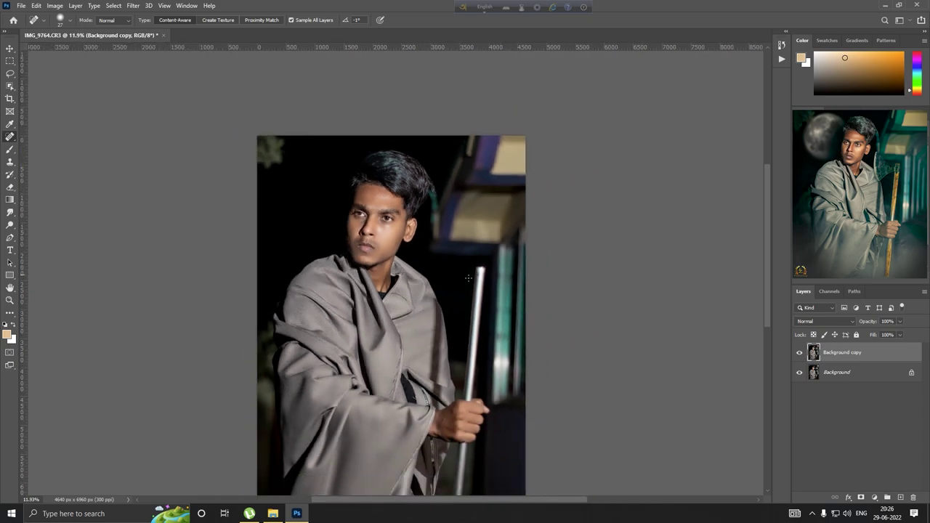
{"action": "scroll", "coordinate": [351, 212], "scroll_direction": "down", "scroll_amount": 2}
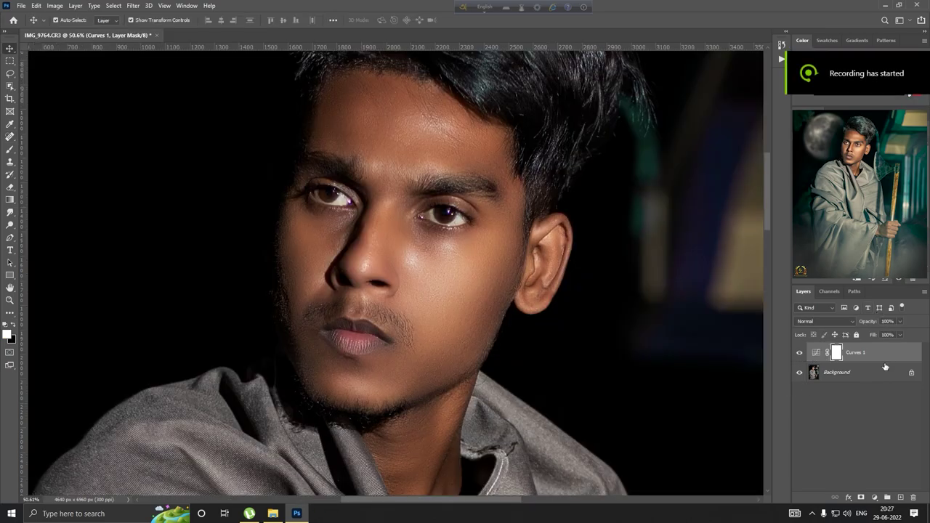
{"action": "key", "text": "ctrl+i"}
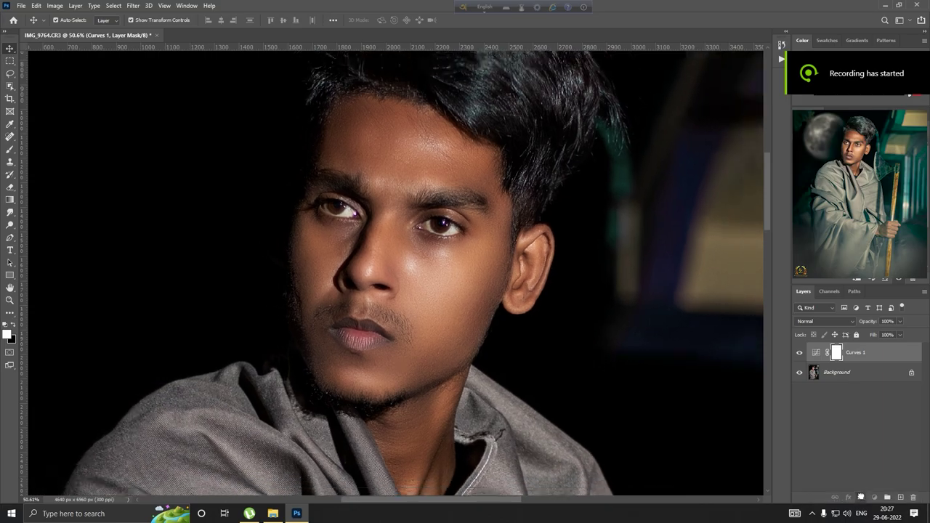
{"action": "scroll", "coordinate": [335, 153], "scroll_direction": "down", "scroll_amount": 5}
{"action": "scroll", "coordinate": [334, 153], "scroll_direction": "up", "scroll_amount": 1}
{"action": "scroll", "coordinate": [334, 153], "scroll_direction": "up", "scroll_amount": 1}
{"action": "scroll", "coordinate": [335, 153], "scroll_direction": "up", "scroll_amount": 1}
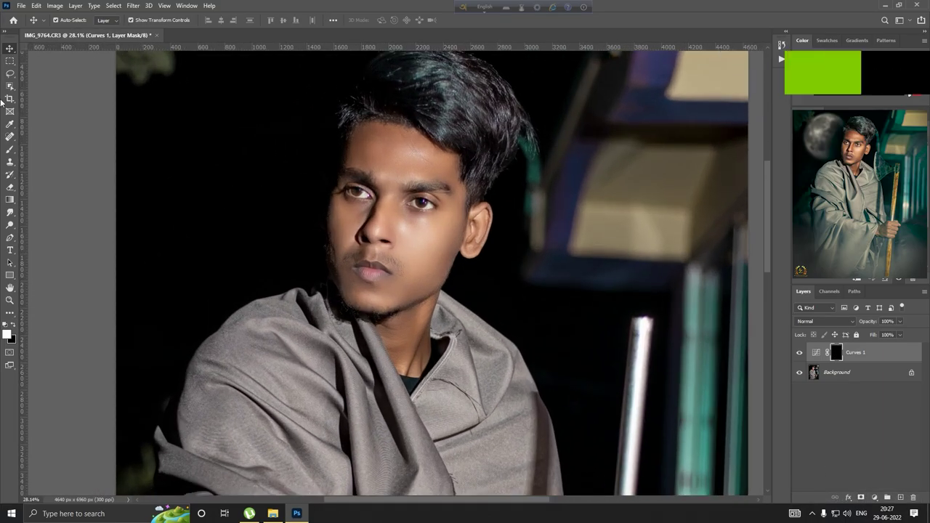
{"action": "left_click", "coordinate": [10, 150]}
Set the brush to 9% flow and shrink it to about 40 px.
{"action": "scroll", "coordinate": [303, 208], "scroll_direction": "up", "scroll_amount": 3}
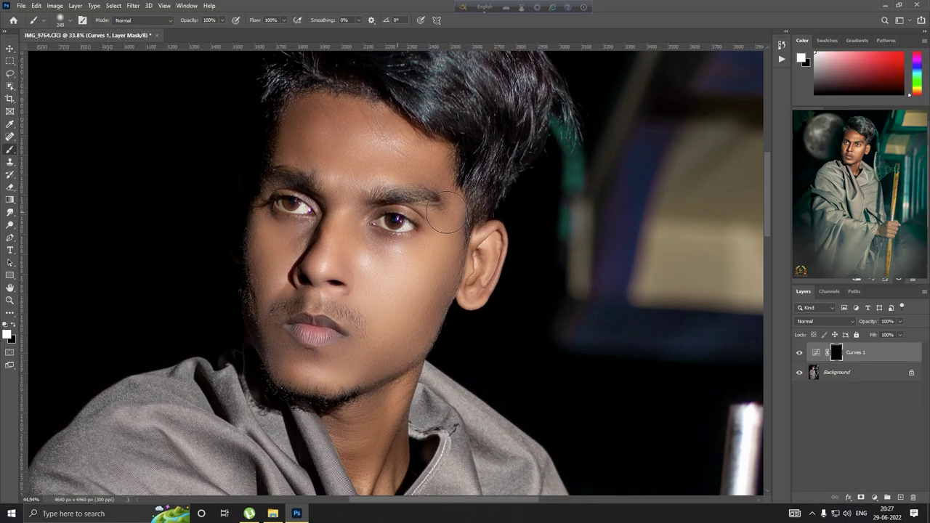
{"action": "scroll", "coordinate": [358, 159], "scroll_direction": "up", "scroll_amount": 2}
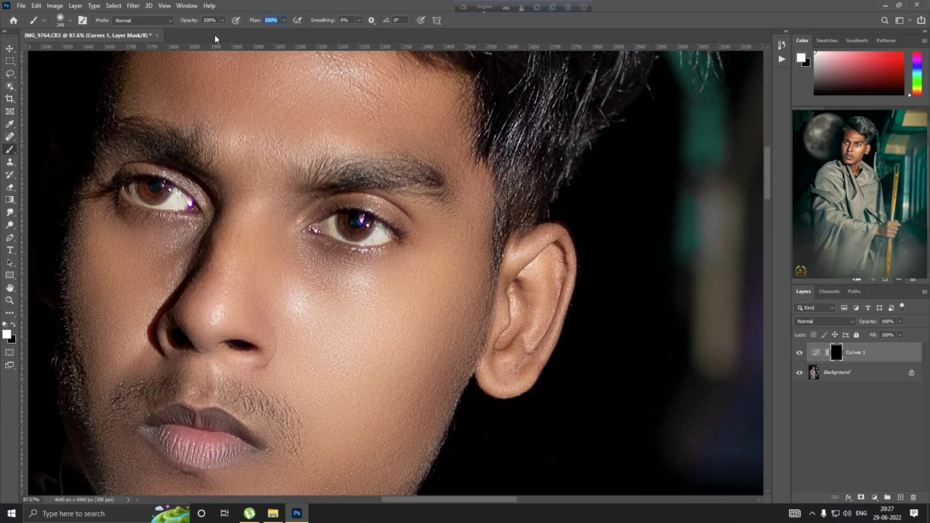
{"action": "type", "text": "9"}
{"action": "key", "text": "Return"}
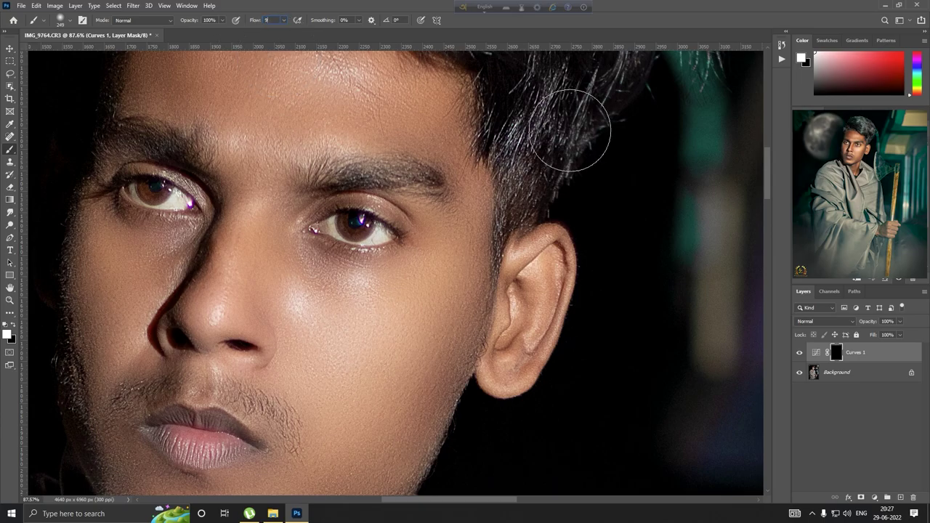
{"action": "scroll", "coordinate": [407, 233], "scroll_direction": "up", "scroll_amount": 1}
{"action": "scroll", "coordinate": [444, 216], "scroll_direction": "up", "scroll_amount": 1}
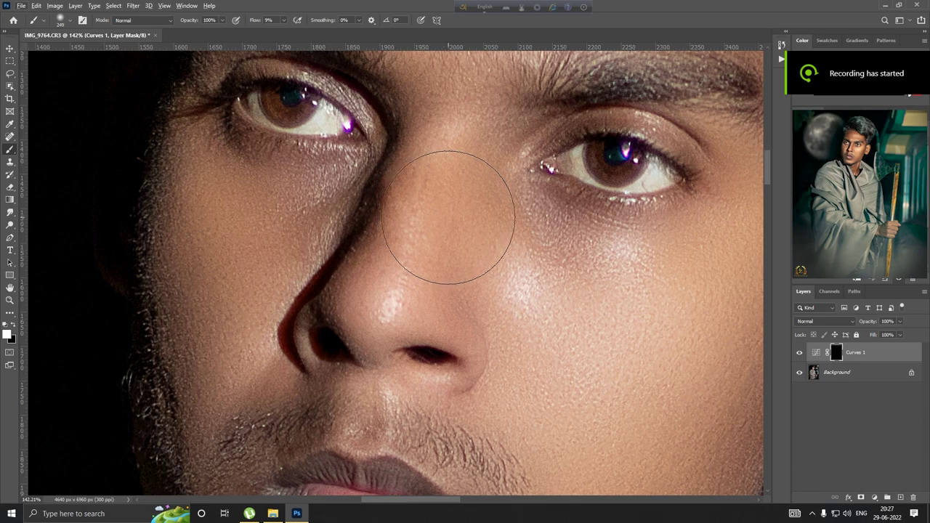
{"action": "right_click", "coordinate": [451, 218]}
{"action": "left_click_drag", "start_coordinate": [448, 202], "coordinate": [384, 191]}
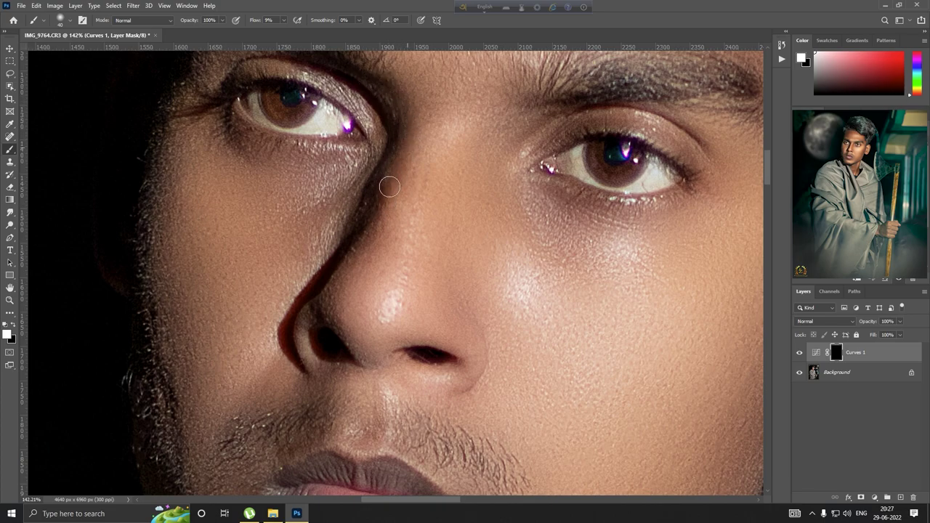
{"action": "right_click", "coordinate": [328, 303], "text": "alt"}
Paint the Curves 1 brightening along the nose bridge.
{"action": "left_click_drag", "start_coordinate": [340, 292], "coordinate": [386, 207]}
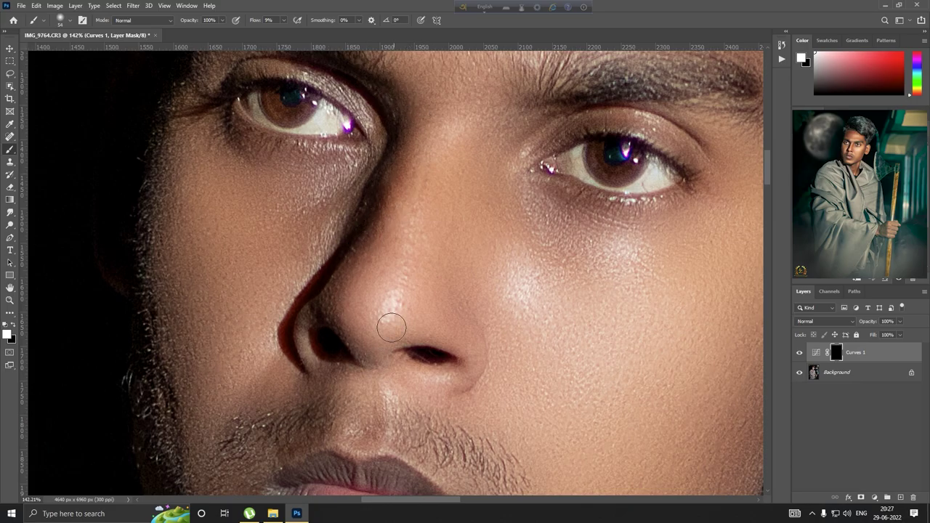
{"action": "scroll", "coordinate": [396, 293], "scroll_direction": "down", "scroll_amount": 3}
{"action": "scroll", "coordinate": [397, 293], "scroll_direction": "up", "scroll_amount": 3}
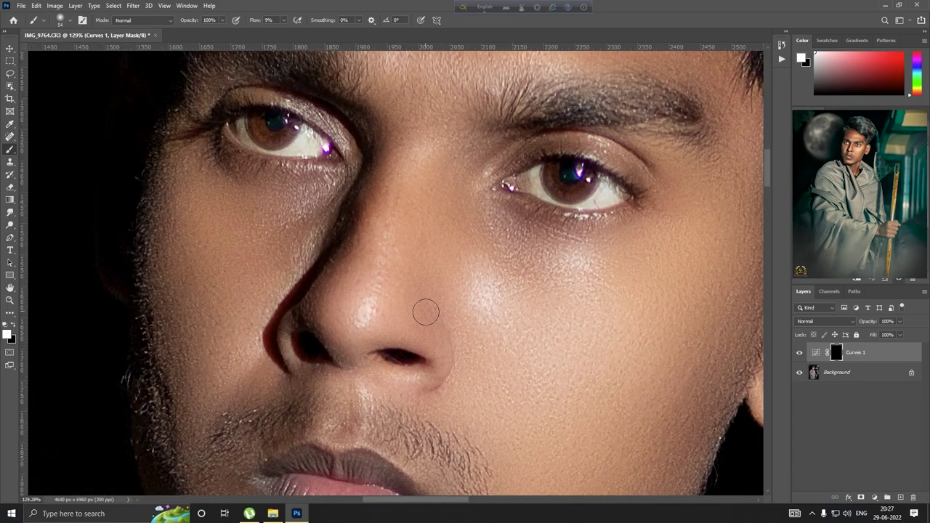
{"action": "mouse_move", "coordinate": [404, 275]}
{"action": "left_mouse_down"}
{"action": "mouse_move", "coordinate": [453, 139]}
{"action": "mouse_move", "coordinate": [398, 262]}
{"action": "left_mouse_up"}
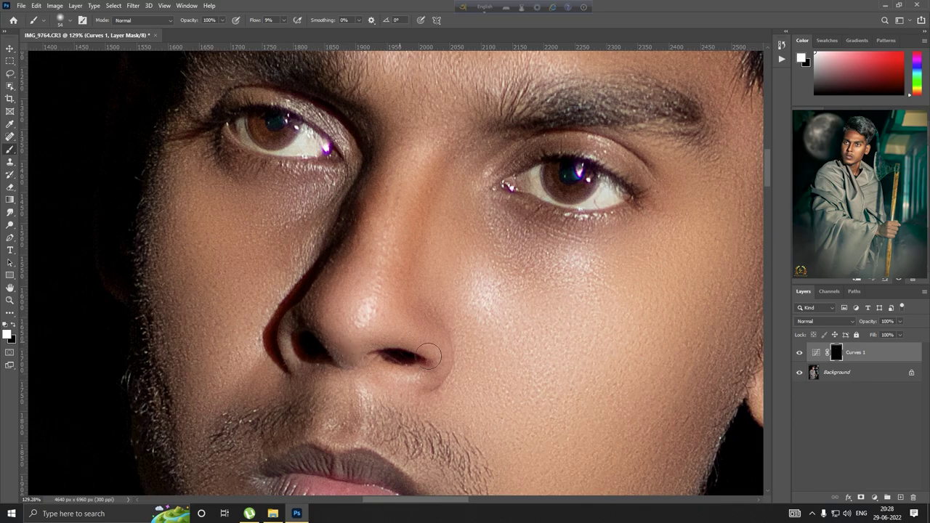
Paint the brightening over the mustache beside the lip.
{"action": "scroll", "coordinate": [345, 356], "scroll_direction": "down", "scroll_amount": 3}
{"action": "scroll", "coordinate": [356, 342], "scroll_direction": "down", "scroll_amount": 1}
{"action": "scroll", "coordinate": [370, 320], "scroll_direction": "up", "scroll_amount": 1}
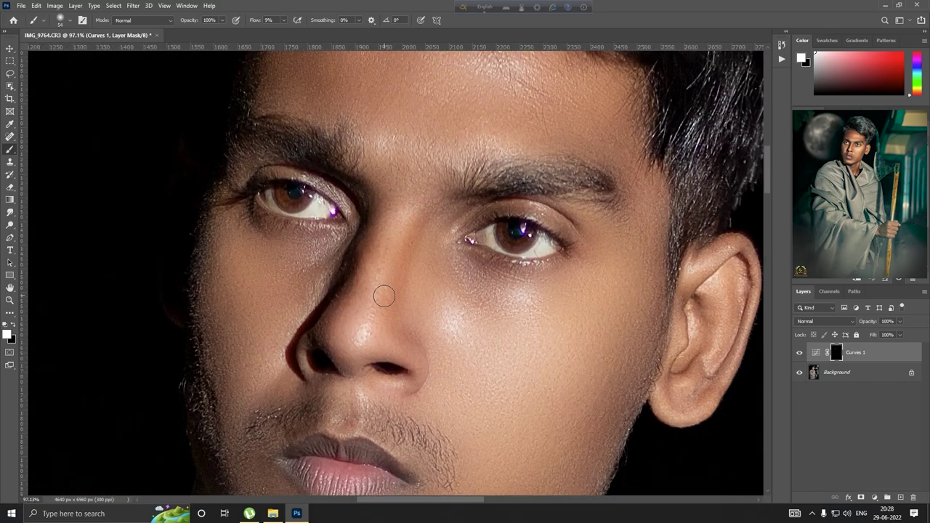
{"action": "scroll", "coordinate": [376, 340], "scroll_direction": "up", "scroll_amount": 3}
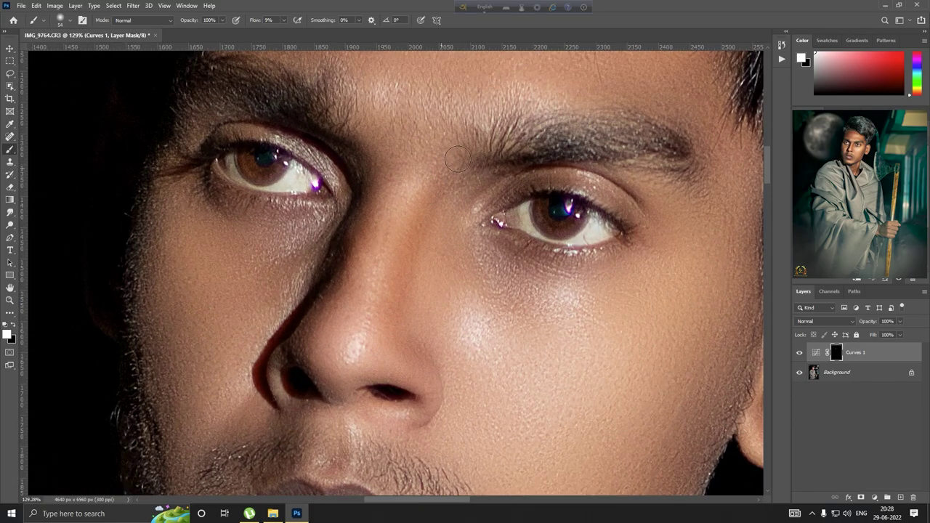
{"action": "scroll", "coordinate": [230, 229], "scroll_direction": "down", "scroll_amount": 4}
{"action": "scroll", "coordinate": [305, 333], "scroll_direction": "down", "scroll_amount": 2}
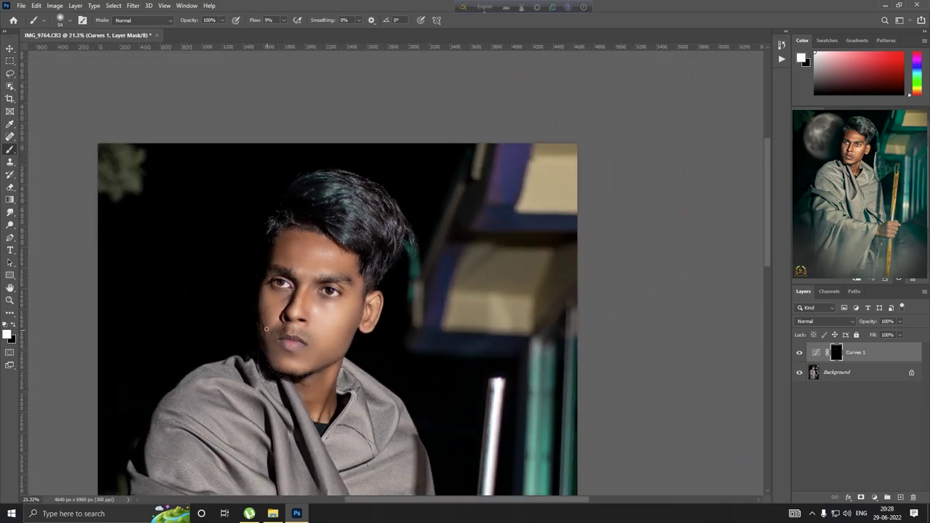
{"action": "scroll", "coordinate": [266, 329], "scroll_direction": "up", "scroll_amount": 2}
{"action": "scroll", "coordinate": [283, 313], "scroll_direction": "up", "scroll_amount": 2}
{"action": "scroll", "coordinate": [306, 291], "scroll_direction": "up", "scroll_amount": 2}
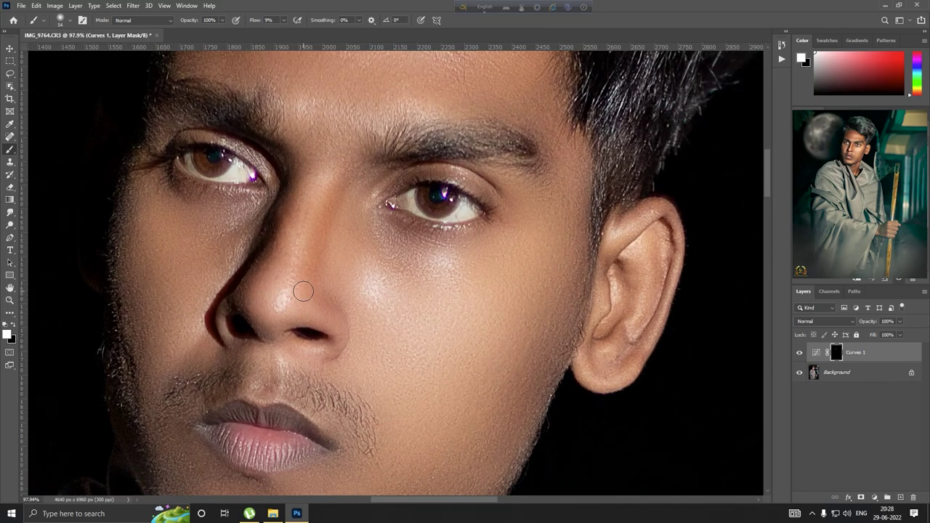
{"action": "scroll", "coordinate": [298, 302], "scroll_direction": "down", "scroll_amount": 2}
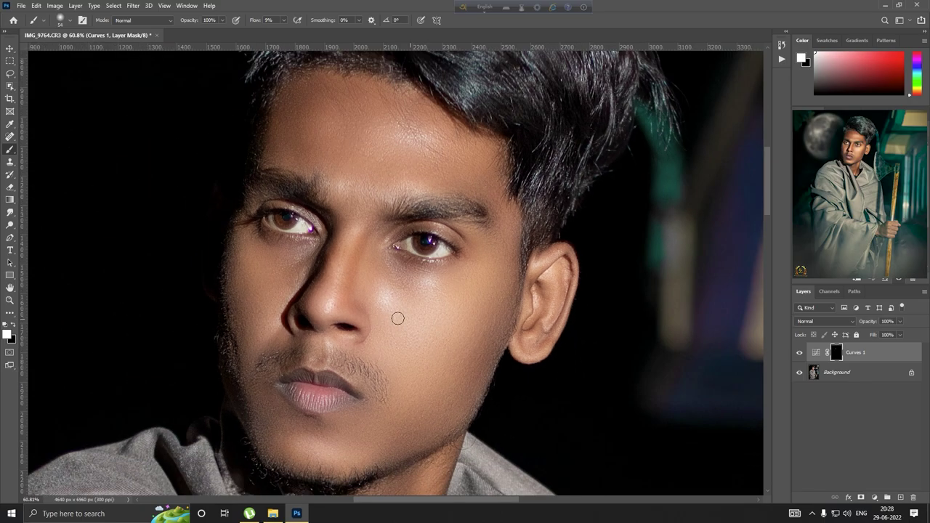
{"action": "scroll", "coordinate": [391, 336], "scroll_direction": "down", "scroll_amount": 2}
{"action": "scroll", "coordinate": [383, 332], "scroll_direction": "down", "scroll_amount": 1}
{"action": "scroll", "coordinate": [401, 309], "scroll_direction": "up", "scroll_amount": 1}
{"action": "scroll", "coordinate": [401, 309], "scroll_direction": "up", "scroll_amount": 1}
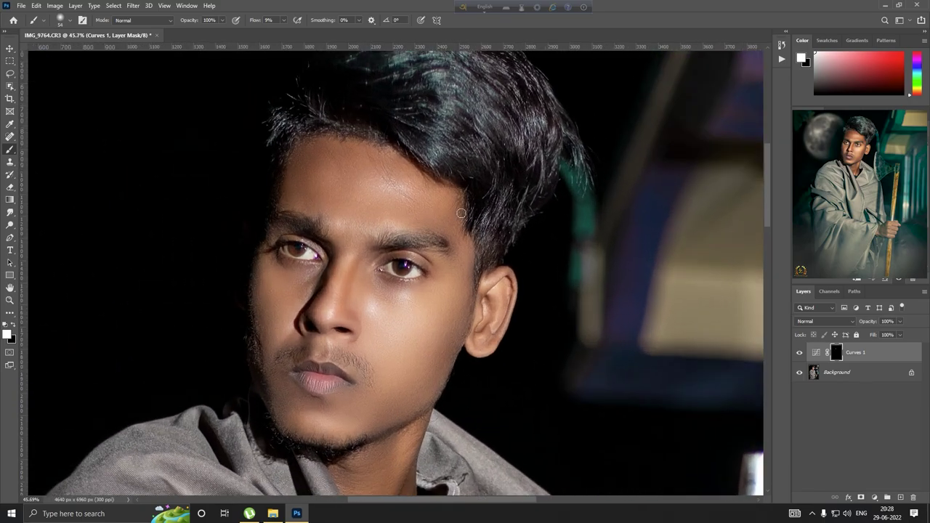
{"action": "scroll", "coordinate": [363, 339], "scroll_direction": "up", "scroll_amount": 2}
{"action": "scroll", "coordinate": [356, 276], "scroll_direction": "up", "scroll_amount": 2}
{"action": "scroll", "coordinate": [353, 224], "scroll_direction": "up", "scroll_amount": 1}
{"action": "left_click_drag", "start_coordinate": [353, 224], "coordinate": [384, 208]}
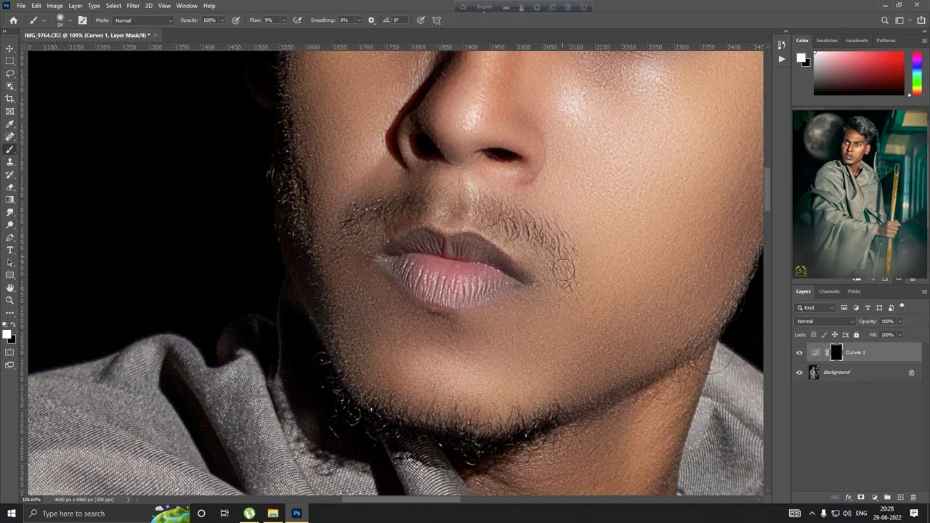
Enlarge the brush to about 48 px.
{"action": "scroll", "coordinate": [409, 353], "scroll_direction": "down", "scroll_amount": 2}
{"action": "scroll", "coordinate": [406, 361], "scroll_direction": "up", "scroll_amount": 2}
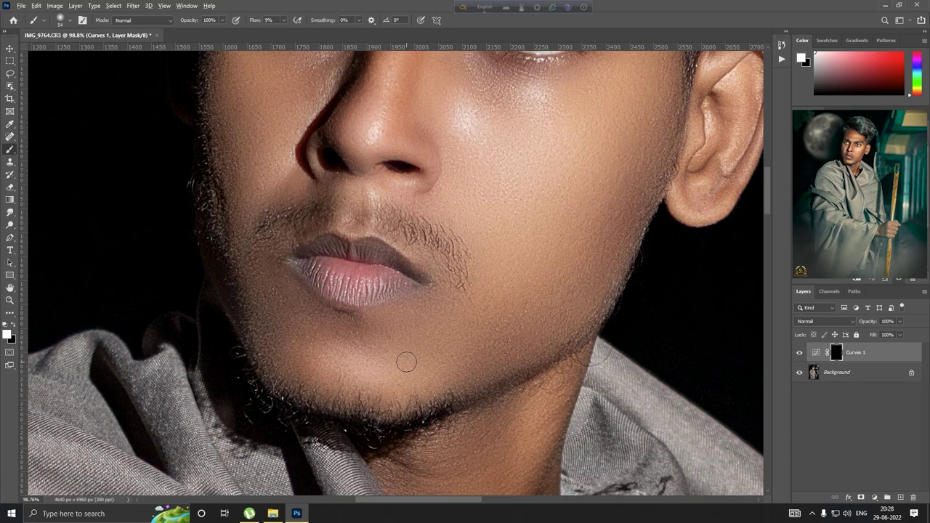
{"action": "left_click_drag", "start_coordinate": [406, 361], "coordinate": [425, 372]}
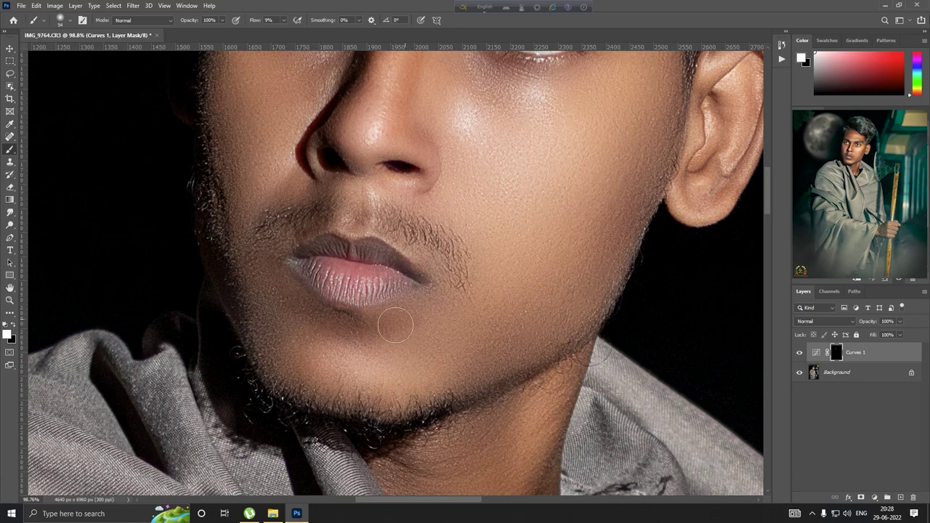
{"action": "scroll", "coordinate": [327, 341], "scroll_direction": "down", "scroll_amount": 2}
{"action": "scroll", "coordinate": [343, 383], "scroll_direction": "down", "scroll_amount": 2}
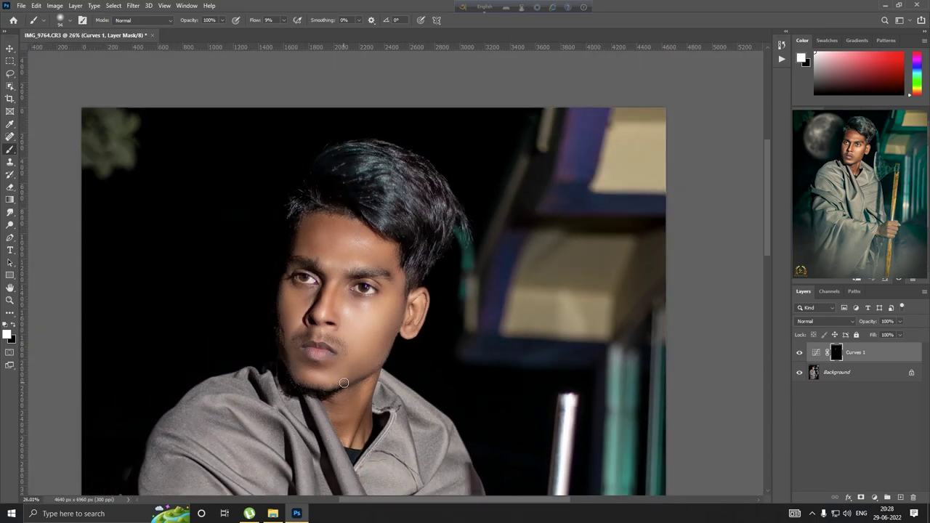
{"action": "scroll", "coordinate": [342, 379], "scroll_direction": "up", "scroll_amount": 2}
{"action": "scroll", "coordinate": [342, 380], "scroll_direction": "up", "scroll_amount": 1}
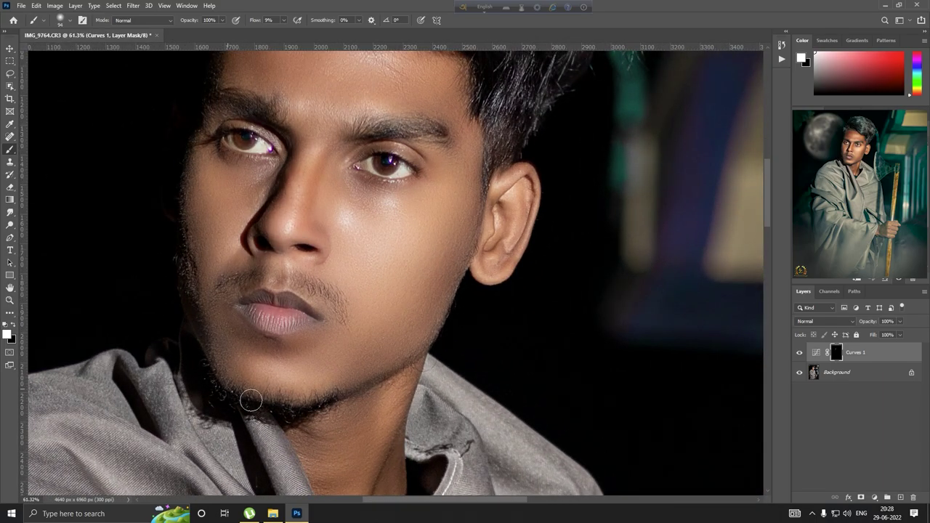
{"action": "scroll", "coordinate": [290, 395], "scroll_direction": "up", "scroll_amount": 1}
{"action": "scroll", "coordinate": [361, 326], "scroll_direction": "up", "scroll_amount": 1}
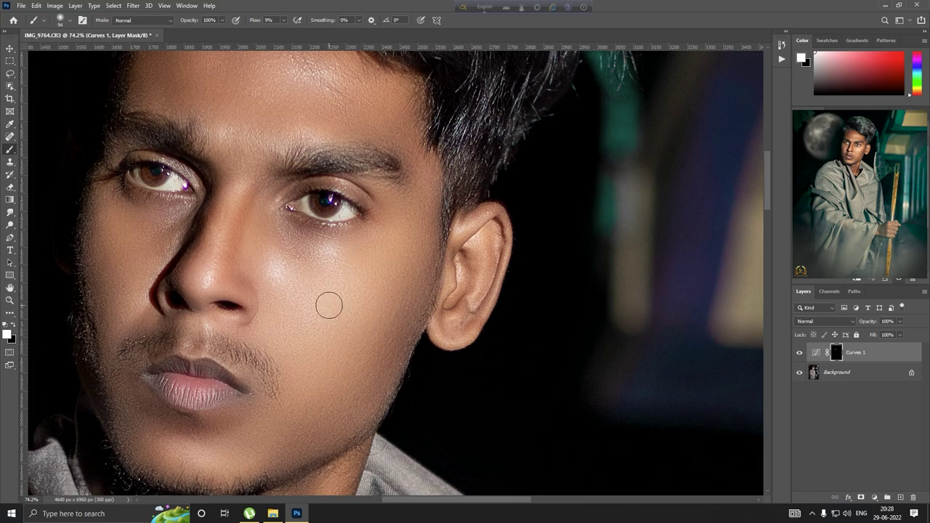
{"action": "scroll", "coordinate": [455, 284], "scroll_direction": "down", "scroll_amount": 1}
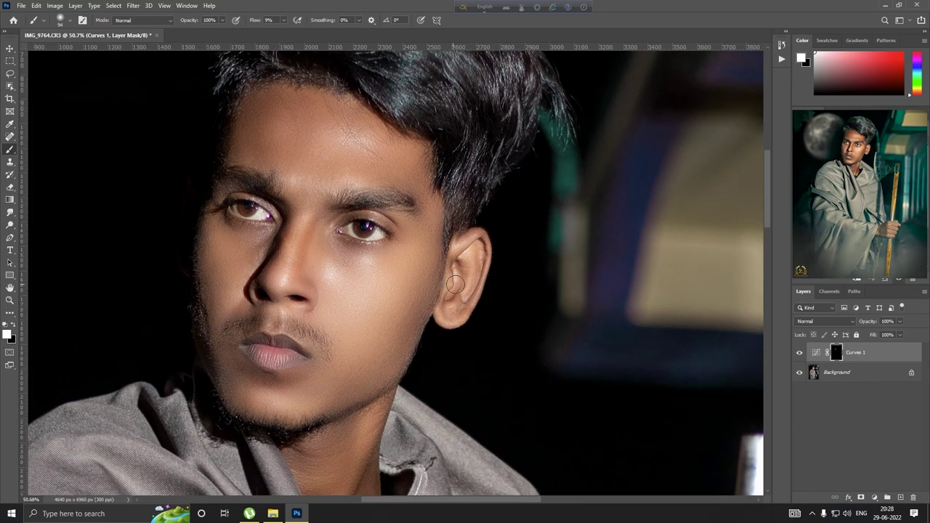
{"action": "scroll", "coordinate": [436, 295], "scroll_direction": "up", "scroll_amount": 1}
Enlarge the brush to about 230 px and inspect the face.
{"action": "left_click_drag", "start_coordinate": [390, 309], "coordinate": [415, 317]}
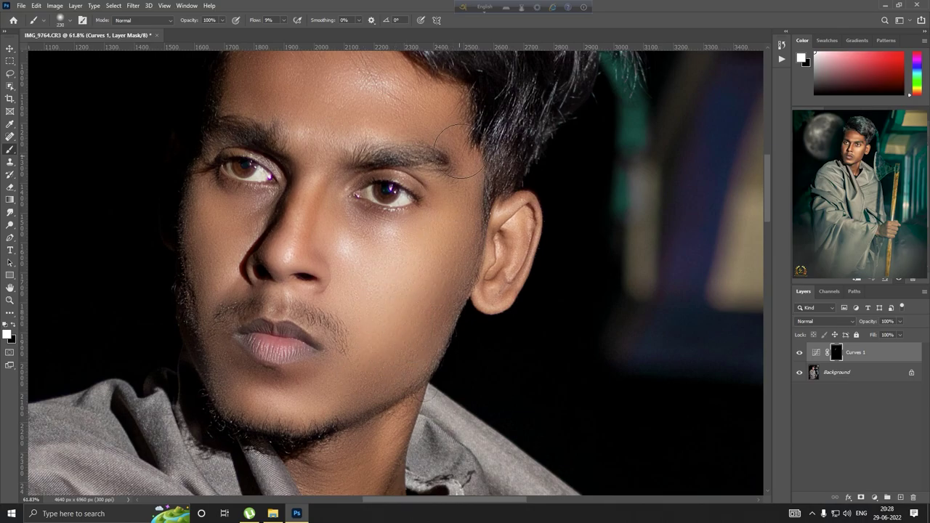
{"action": "scroll", "coordinate": [348, 361], "scroll_direction": "down", "scroll_amount": 3}
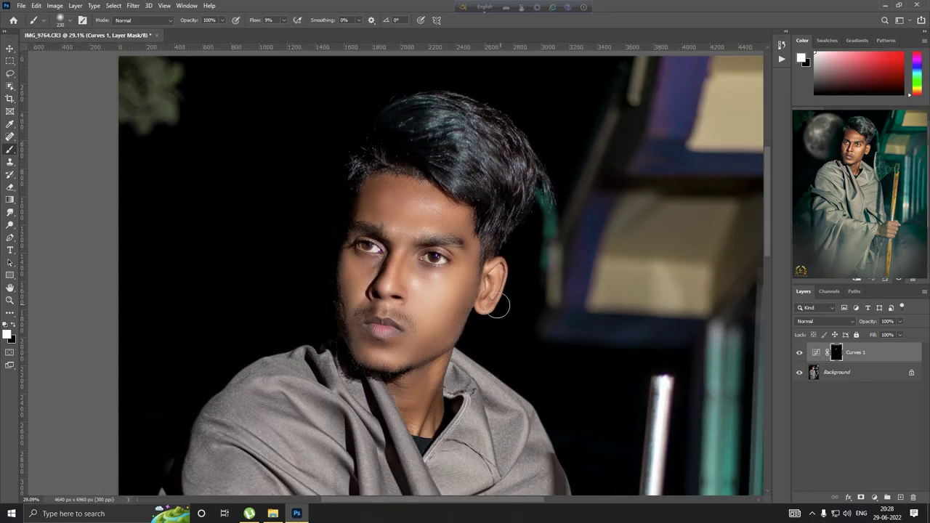
{"action": "scroll", "coordinate": [342, 334], "scroll_direction": "down", "scroll_amount": 2}
{"action": "scroll", "coordinate": [327, 298], "scroll_direction": "up", "scroll_amount": 4}
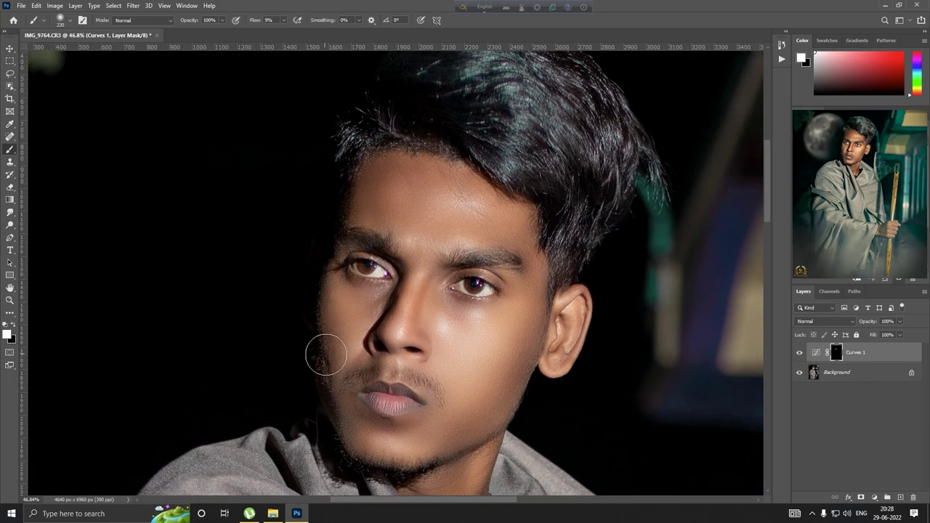
{"action": "scroll", "coordinate": [385, 202], "scroll_direction": "up", "scroll_amount": 3}
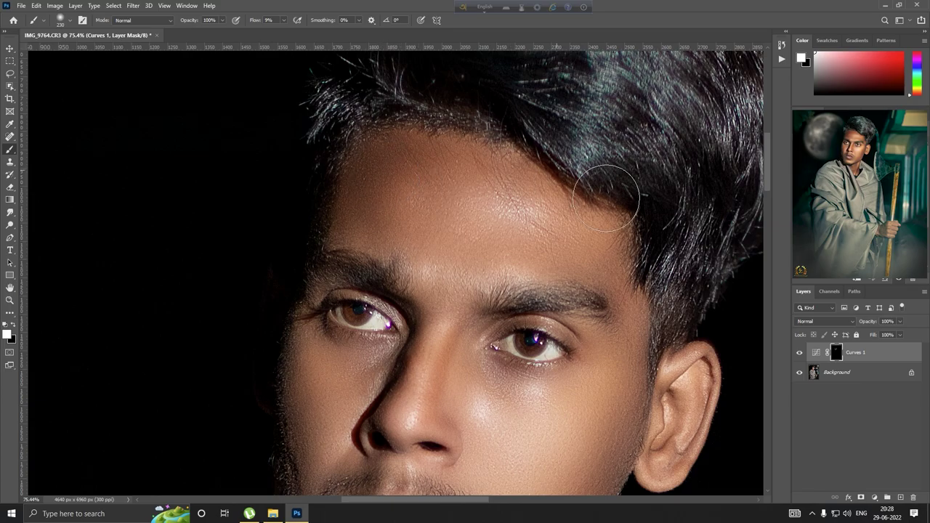
{"action": "scroll", "coordinate": [414, 174], "scroll_direction": "down", "scroll_amount": 3}
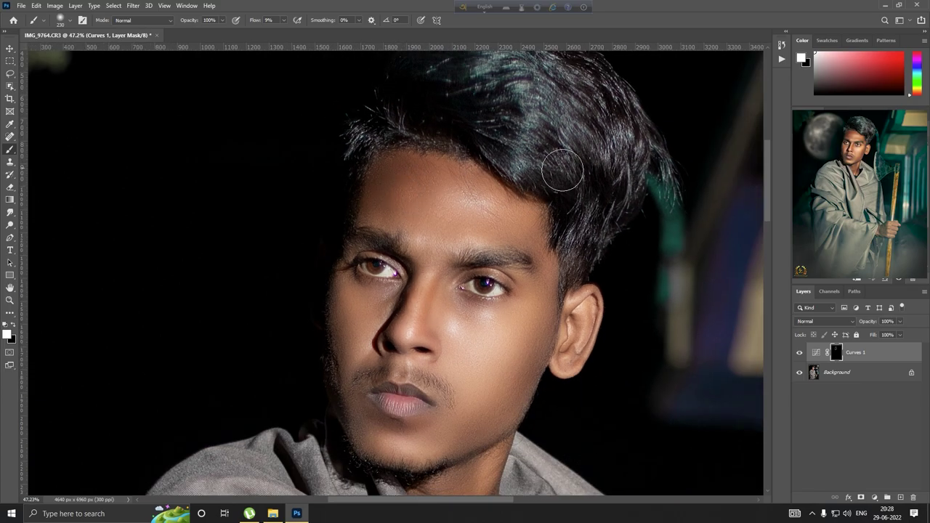
{"action": "scroll", "coordinate": [551, 226], "scroll_direction": "down", "scroll_amount": 1}
{"action": "scroll", "coordinate": [538, 240], "scroll_direction": "down", "scroll_amount": 4}
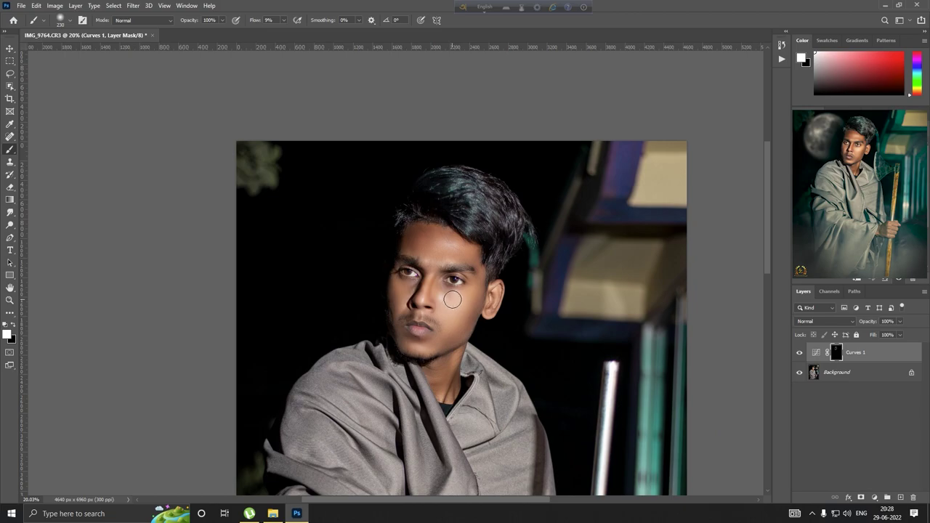
{"action": "scroll", "coordinate": [480, 290], "scroll_direction": "down", "scroll_amount": 1}
{"action": "scroll", "coordinate": [473, 298], "scroll_direction": "down", "scroll_amount": 1}
{"action": "scroll", "coordinate": [473, 298], "scroll_direction": "up", "scroll_amount": 1}
{"action": "scroll", "coordinate": [450, 305], "scroll_direction": "up", "scroll_amount": 3}
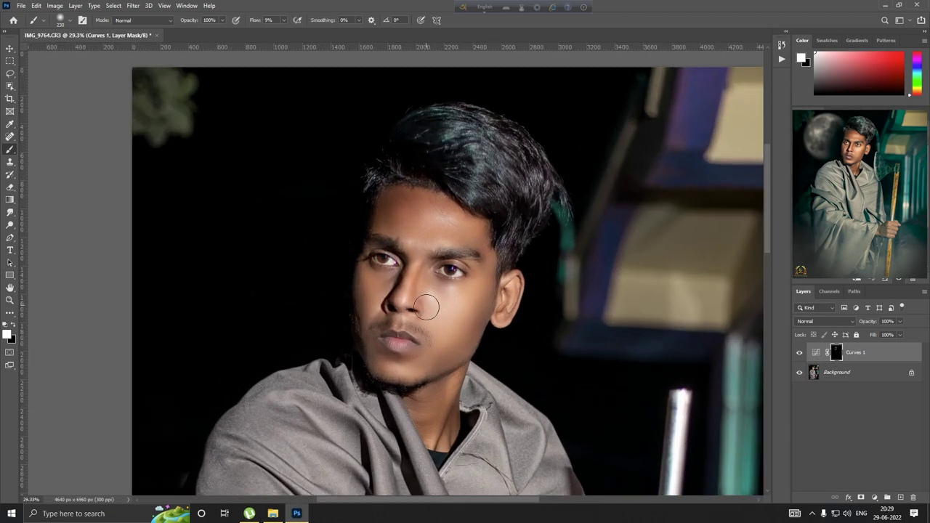
{"action": "scroll", "coordinate": [427, 309], "scroll_direction": "up", "scroll_amount": 3}
{"action": "scroll", "coordinate": [431, 305], "scroll_direction": "up", "scroll_amount": 1}
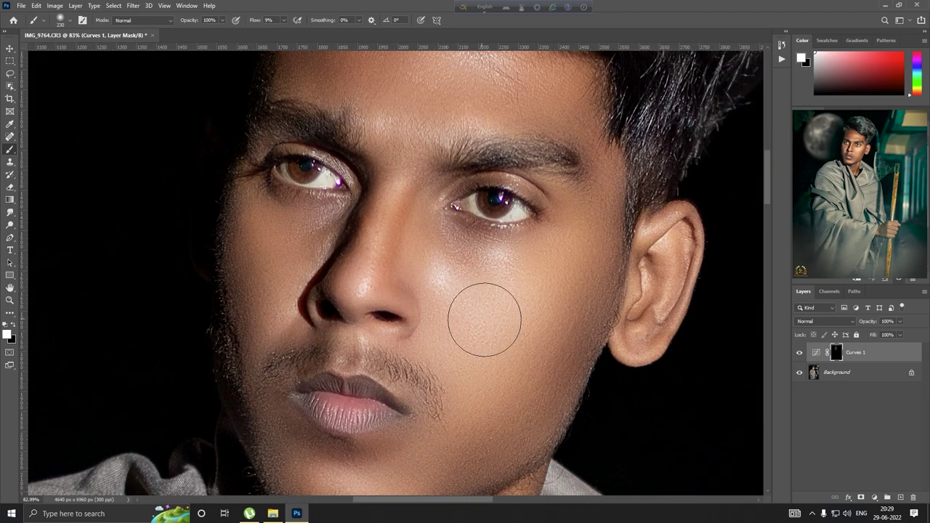
{"action": "scroll", "coordinate": [509, 323], "scroll_direction": "down", "scroll_amount": 3}
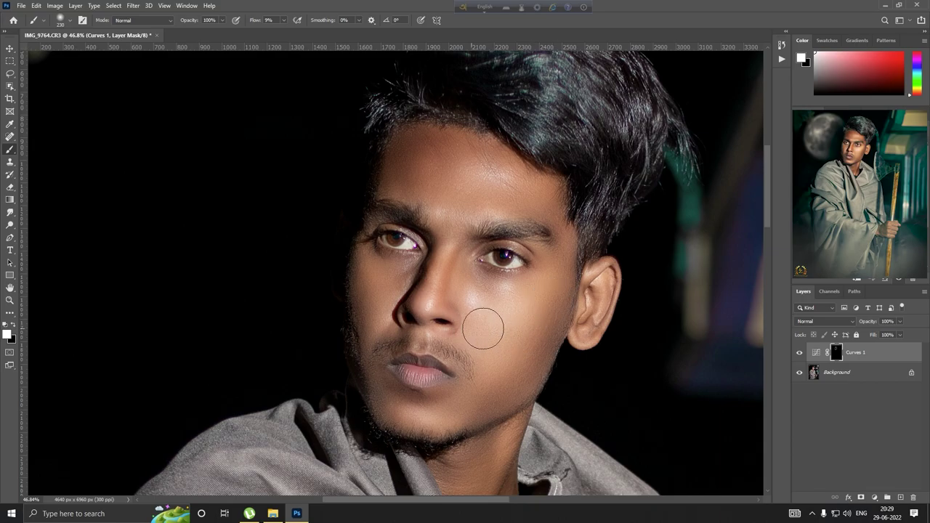
{"action": "scroll", "coordinate": [552, 215], "scroll_direction": "down", "scroll_amount": 2}
{"action": "scroll", "coordinate": [523, 239], "scroll_direction": "down", "scroll_amount": 3}
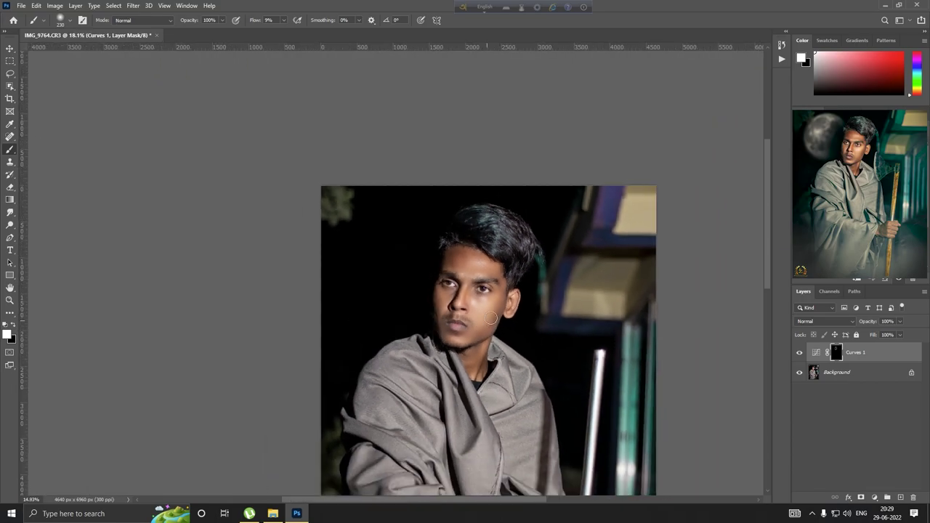
{"action": "scroll", "coordinate": [472, 276], "scroll_direction": "up", "scroll_amount": 4}
{"action": "scroll", "coordinate": [436, 298], "scroll_direction": "up", "scroll_amount": 2}
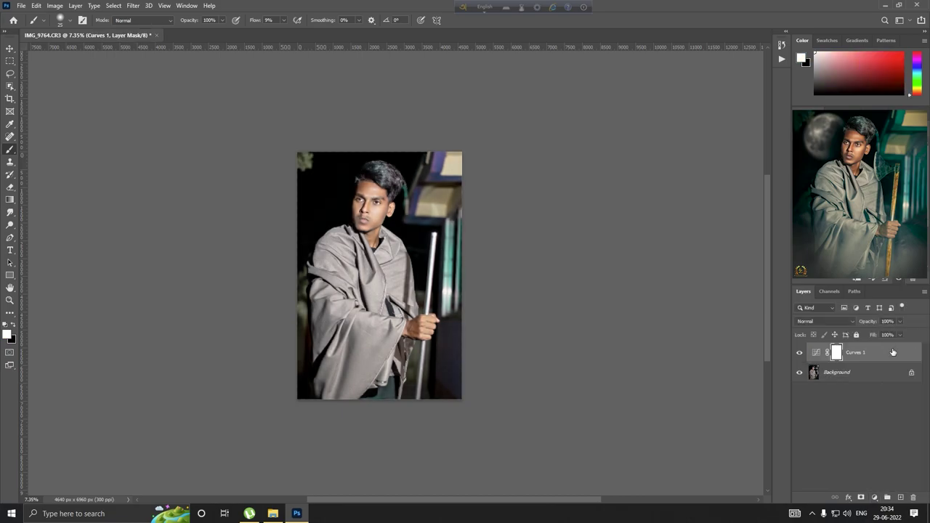
Invert the Curves 1 mask to black to hide the brightening.
{"action": "left_click_drag", "start_coordinate": [893, 352], "coordinate": [864, 492]}
{"action": "key", "text": "ctrl+i"}
{"action": "scroll", "coordinate": [389, 216], "scroll_direction": "up", "scroll_amount": 2}
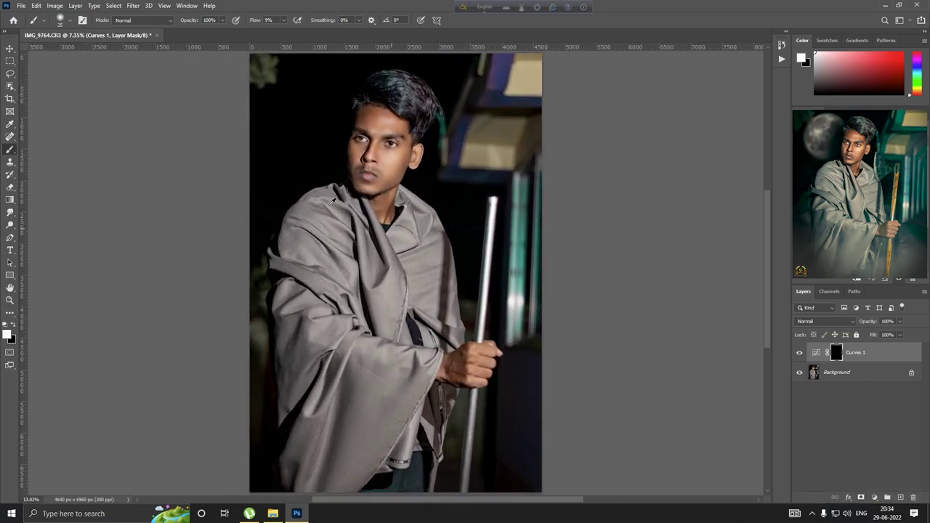
{"action": "scroll", "coordinate": [389, 216], "scroll_direction": "down", "scroll_amount": 1}
{"action": "scroll", "coordinate": [388, 216], "scroll_direction": "up", "scroll_amount": 2}
{"action": "scroll", "coordinate": [389, 216], "scroll_direction": "up", "scroll_amount": 3}
{"action": "scroll", "coordinate": [389, 216], "scroll_direction": "up", "scroll_amount": 3}
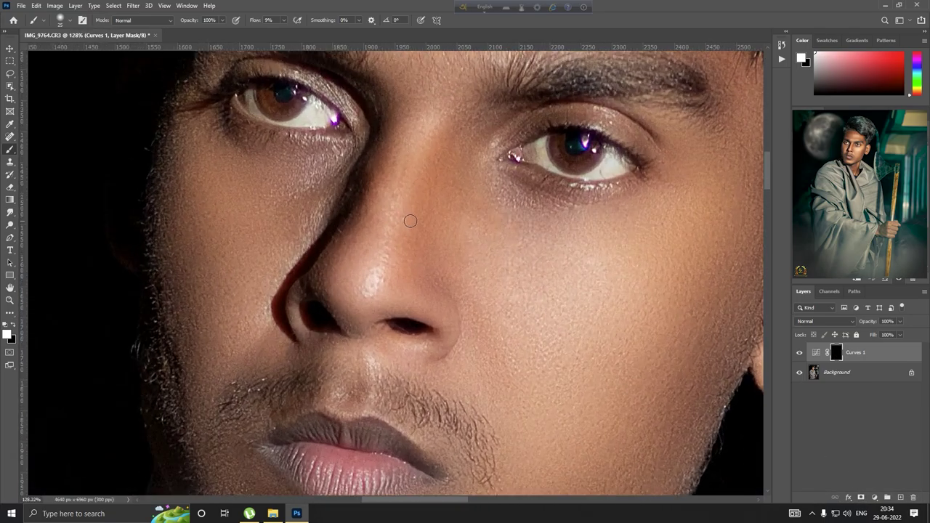
{"action": "scroll", "coordinate": [409, 210], "scroll_direction": "up", "scroll_amount": 1}
{"action": "scroll", "coordinate": [374, 274], "scroll_direction": "down", "scroll_amount": 1}
{"action": "scroll", "coordinate": [380, 235], "scroll_direction": "up", "scroll_amount": 2}
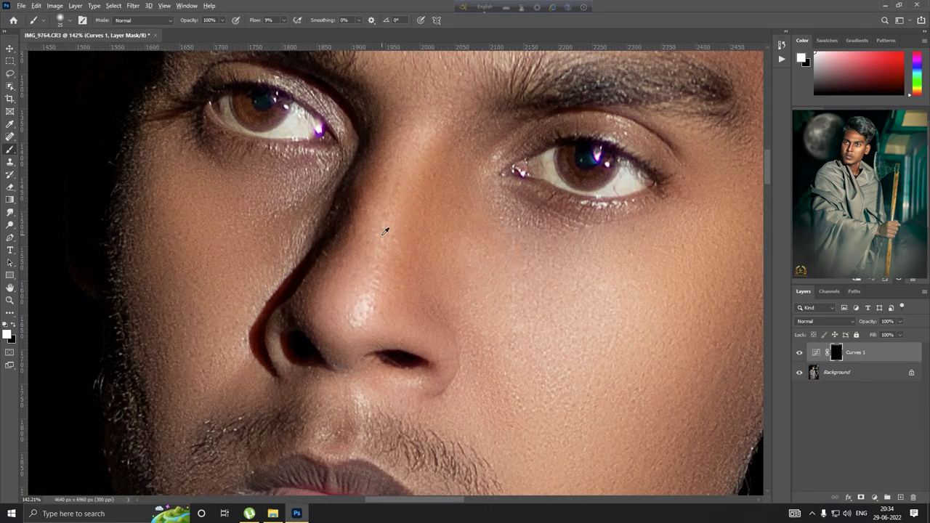
Make the brush larger for painting the face.
{"action": "right_click", "coordinate": [382, 235], "text": "alt"}
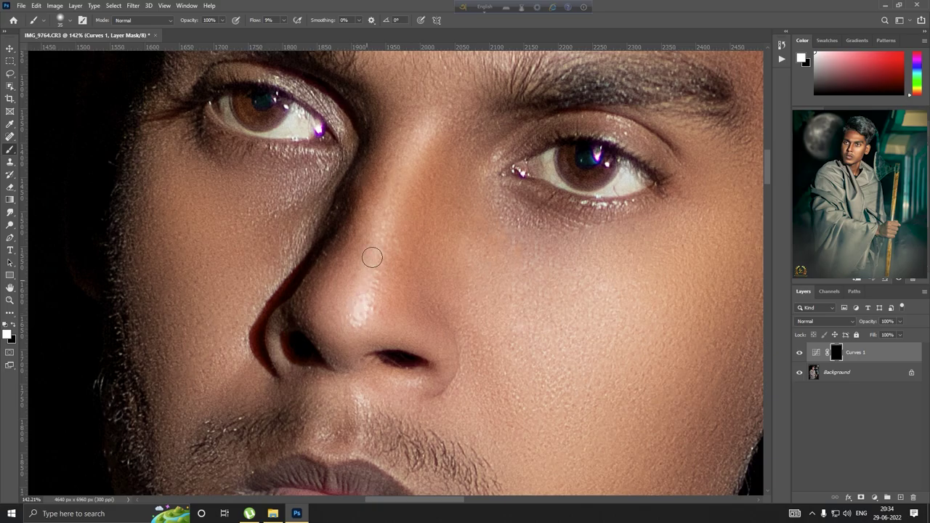
{"action": "scroll", "coordinate": [432, 122], "scroll_direction": "down", "scroll_amount": 7}
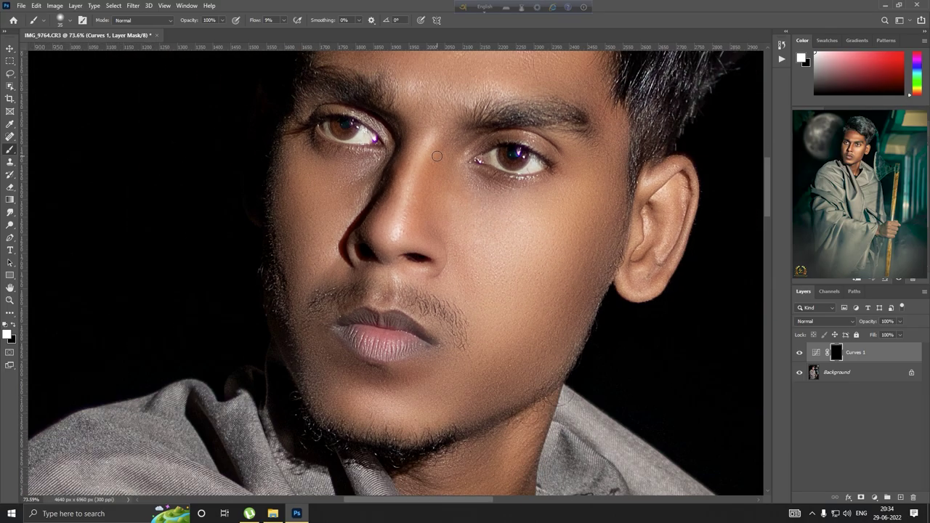
{"action": "scroll", "coordinate": [400, 249], "scroll_direction": "up", "scroll_amount": 5}
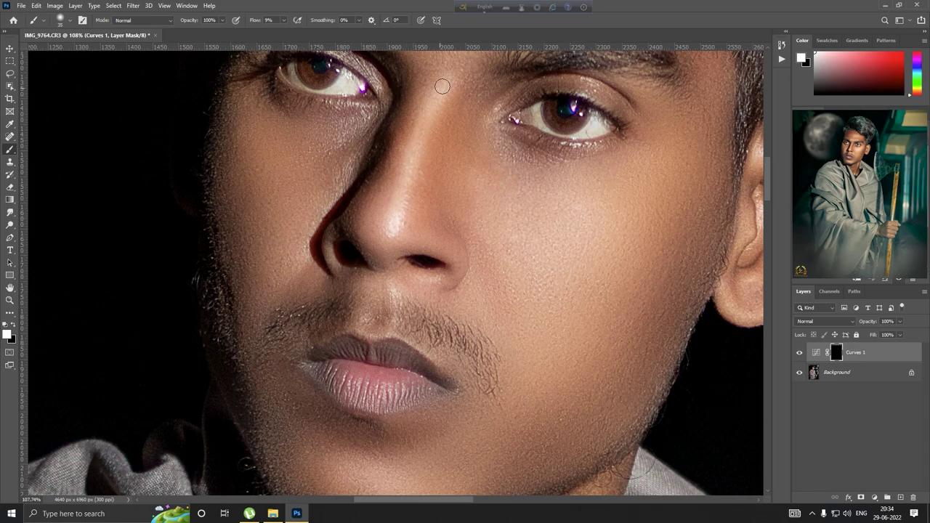
{"action": "scroll", "coordinate": [442, 87], "scroll_direction": "down", "scroll_amount": 3}
{"action": "scroll", "coordinate": [429, 146], "scroll_direction": "down", "scroll_amount": 3}
{"action": "scroll", "coordinate": [421, 189], "scroll_direction": "up", "scroll_amount": 2}
{"action": "scroll", "coordinate": [418, 209], "scroll_direction": "up", "scroll_amount": 2}
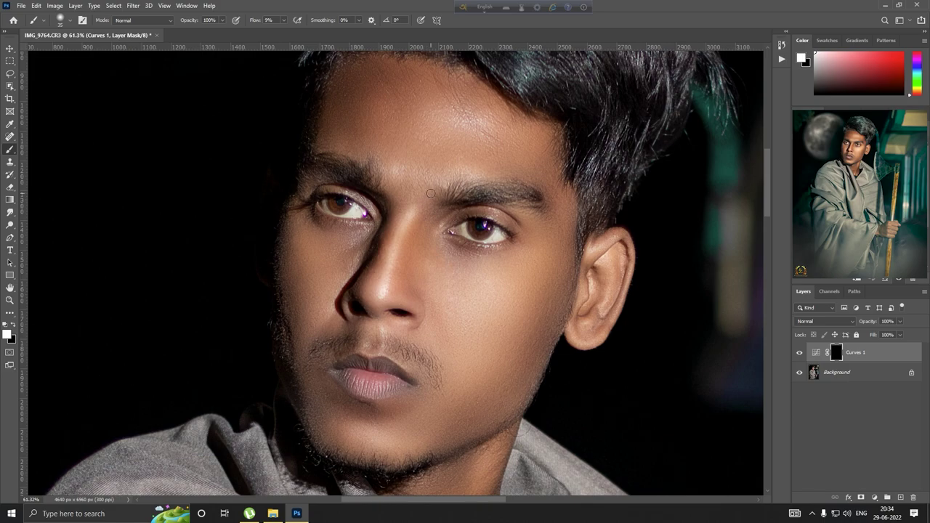
{"action": "scroll", "coordinate": [432, 183], "scroll_direction": "up", "scroll_amount": 1}
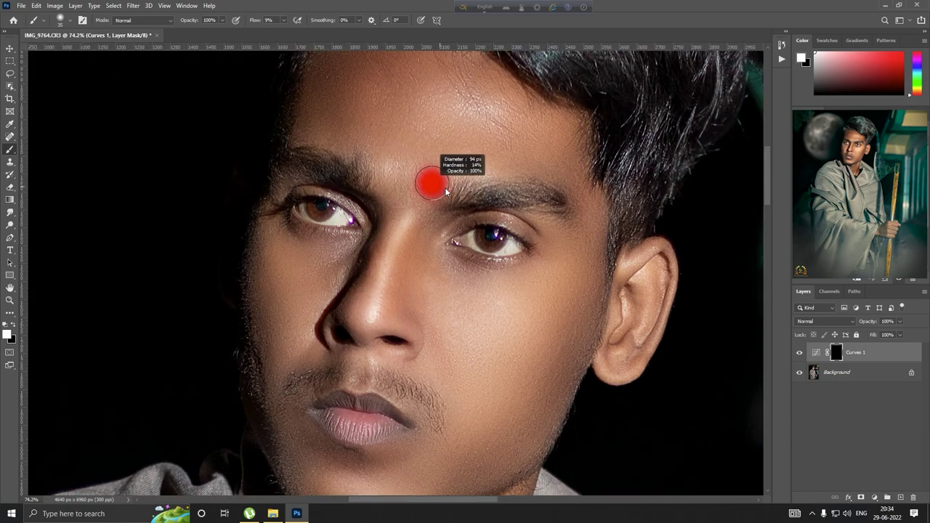
{"action": "left_click_drag", "start_coordinate": [389, 175], "coordinate": [386, 168]}
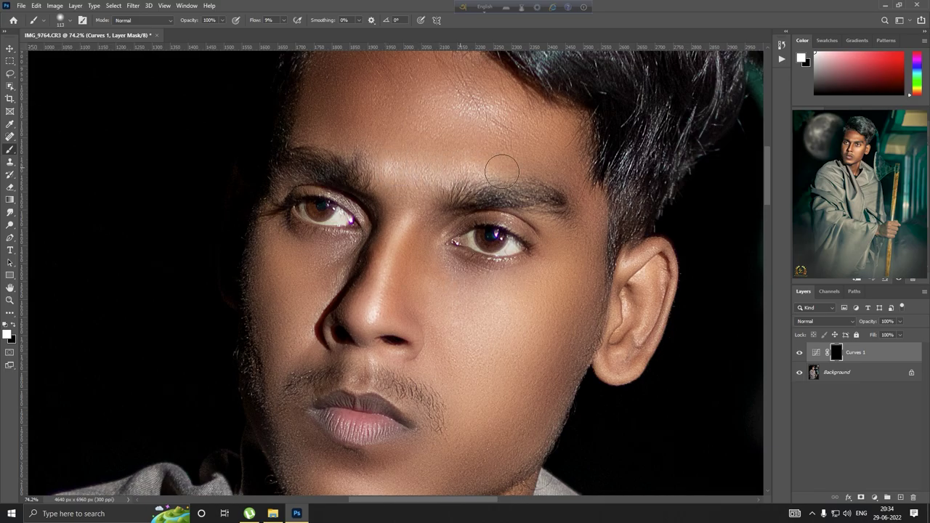
{"action": "scroll", "coordinate": [501, 171], "scroll_direction": "down", "scroll_amount": 1}
{"action": "scroll", "coordinate": [436, 274], "scroll_direction": "up", "scroll_amount": 1}
{"action": "scroll", "coordinate": [407, 290], "scroll_direction": "up", "scroll_amount": 1}
{"action": "scroll", "coordinate": [372, 322], "scroll_direction": "up", "scroll_amount": 1}
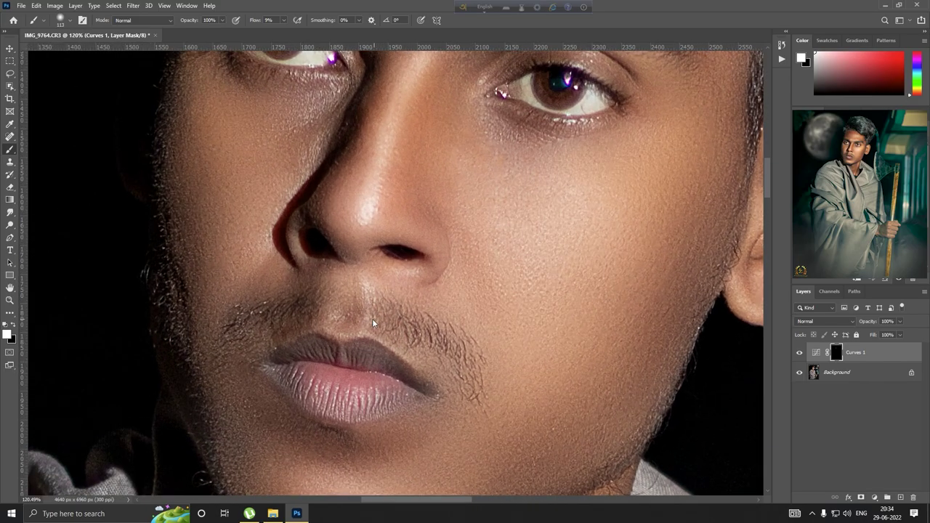
Brighten the upper lip, moustache, the cheek below the eye and beside the nose.
{"action": "mouse_move", "coordinate": [372, 322]}
{"action": "left_mouse_down"}
{"action": "mouse_move", "coordinate": [354, 313]}
{"action": "mouse_move", "coordinate": [370, 316]}
{"action": "left_mouse_up"}
{"action": "scroll", "coordinate": [335, 244], "scroll_direction": "down", "scroll_amount": 1}
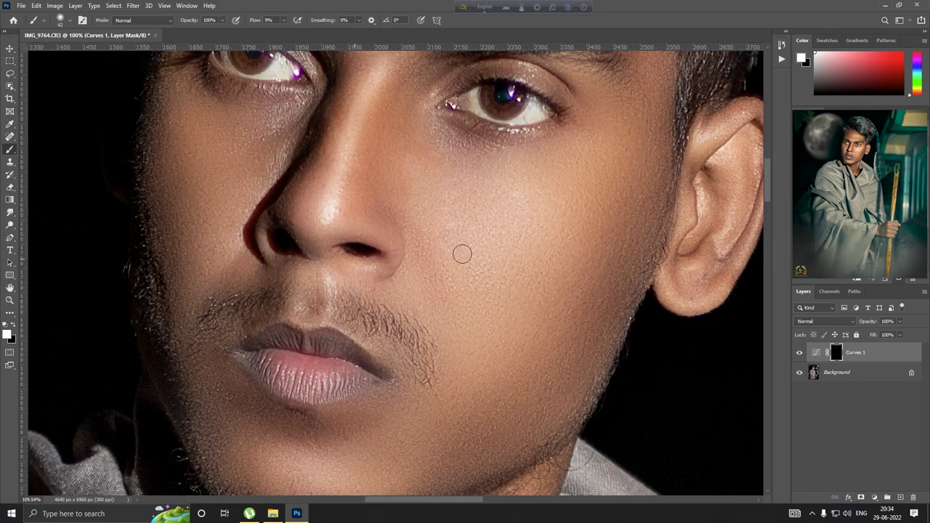
{"action": "mouse_move", "coordinate": [460, 252]}
{"action": "left_mouse_down"}
{"action": "mouse_move", "coordinate": [479, 220]}
{"action": "mouse_move", "coordinate": [521, 234]}
{"action": "left_mouse_up"}
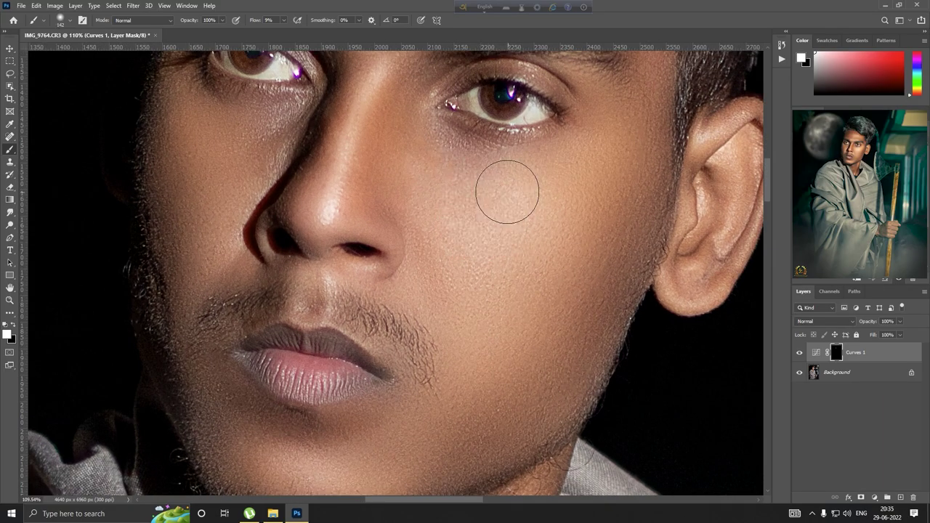
{"action": "mouse_move", "coordinate": [587, 164]}
{"action": "left_mouse_down"}
{"action": "mouse_move", "coordinate": [452, 177]}
{"action": "mouse_move", "coordinate": [571, 175]}
{"action": "mouse_move", "coordinate": [510, 199]}
{"action": "mouse_move", "coordinate": [471, 200]}
{"action": "mouse_move", "coordinate": [614, 144]}
{"action": "left_mouse_up"}
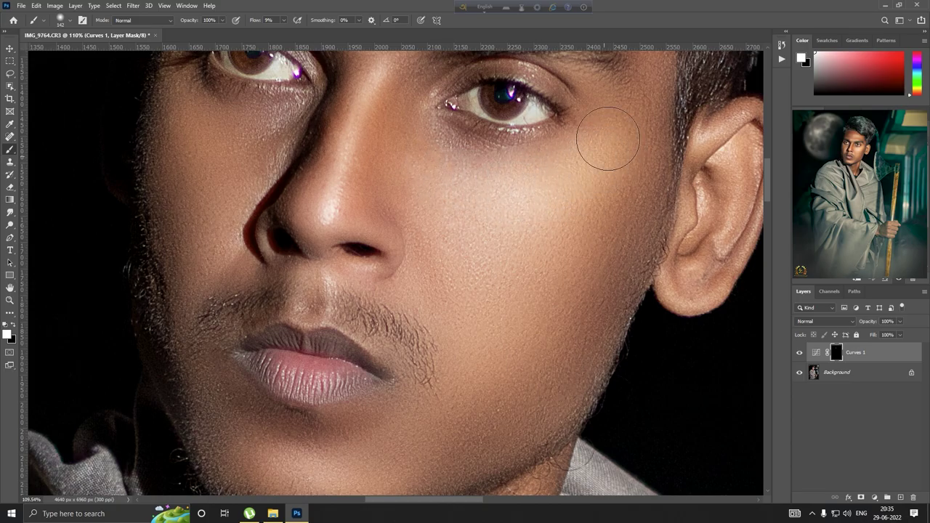
{"action": "scroll", "coordinate": [487, 232], "scroll_direction": "down", "scroll_amount": 5}
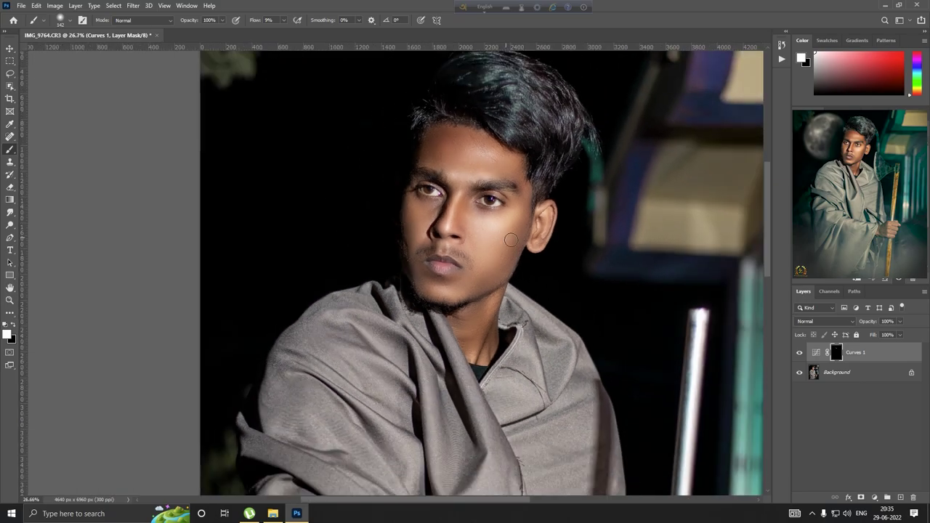
{"action": "scroll", "coordinate": [511, 240], "scroll_direction": "down", "scroll_amount": 2}
{"action": "scroll", "coordinate": [512, 237], "scroll_direction": "up", "scroll_amount": 3}
{"action": "scroll", "coordinate": [514, 233], "scroll_direction": "up", "scroll_amount": 3}
{"action": "scroll", "coordinate": [501, 239], "scroll_direction": "up", "scroll_amount": 2}
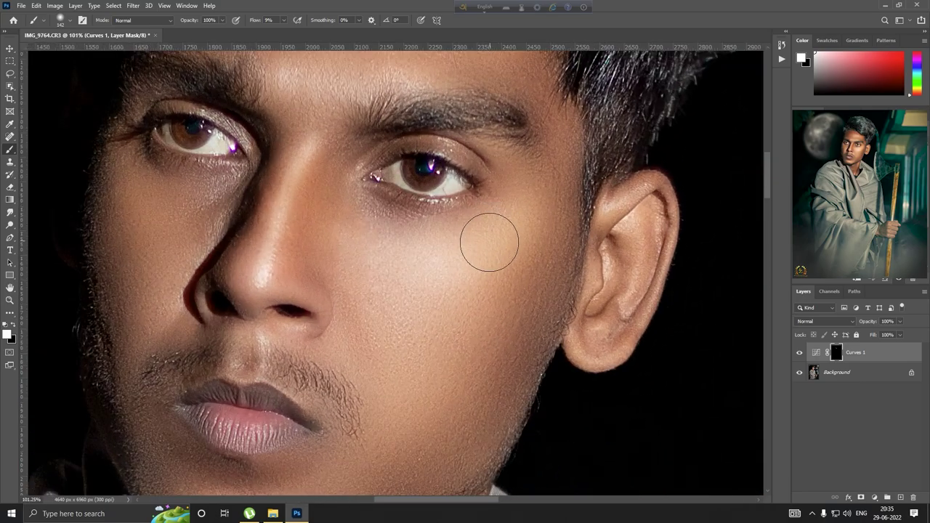
{"action": "right_click", "coordinate": [489, 242], "text": "alt"}
{"action": "mouse_move", "coordinate": [513, 242]}
{"action": "left_mouse_down"}
{"action": "mouse_move", "coordinate": [391, 249]}
{"action": "mouse_move", "coordinate": [516, 235]}
{"action": "left_mouse_up"}
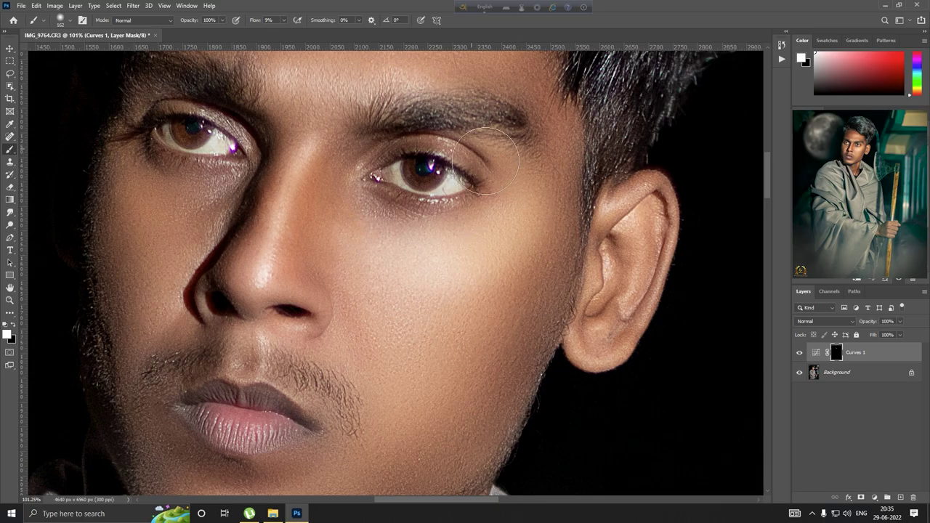
Shrink the brush to fit the eyelid.
{"action": "scroll", "coordinate": [485, 160], "scroll_direction": "down", "scroll_amount": 3}
{"action": "scroll", "coordinate": [476, 211], "scroll_direction": "down", "scroll_amount": 3}
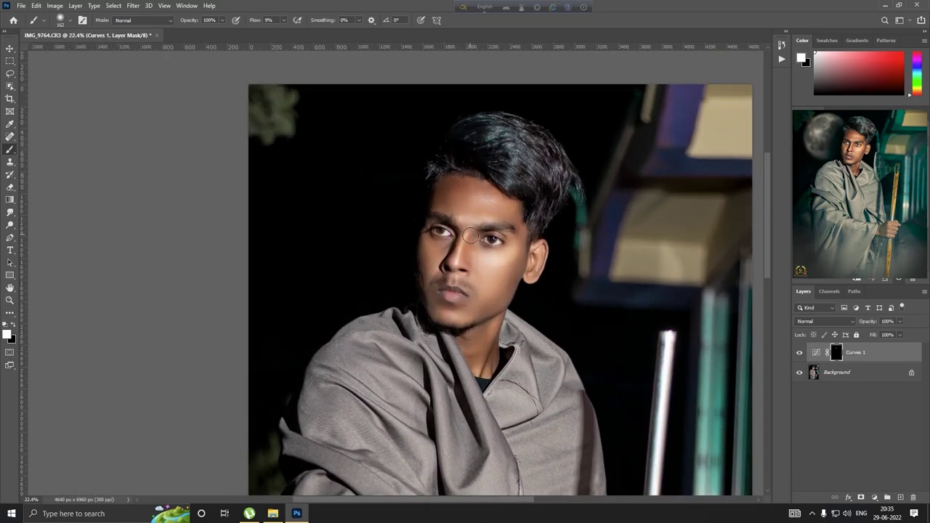
{"action": "scroll", "coordinate": [470, 236], "scroll_direction": "up", "scroll_amount": 2}
{"action": "scroll", "coordinate": [502, 266], "scroll_direction": "up", "scroll_amount": 2}
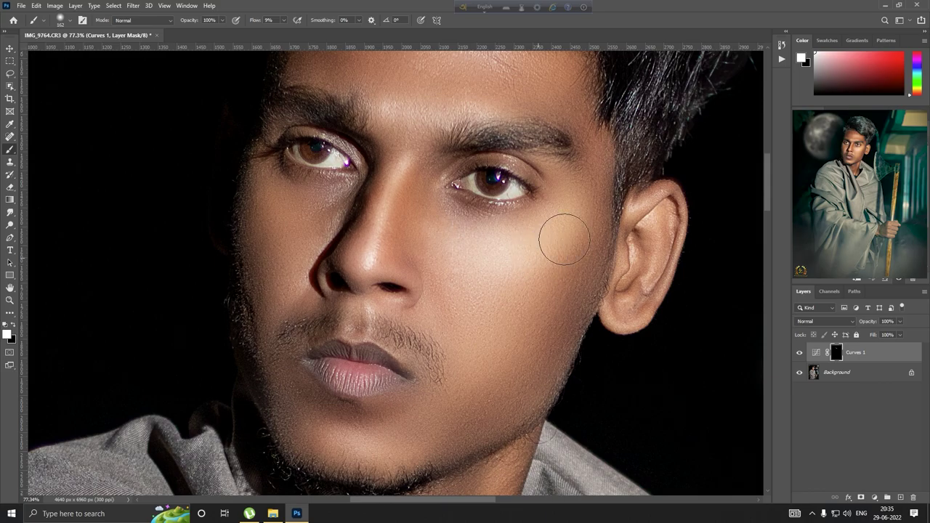
{"action": "scroll", "coordinate": [530, 226], "scroll_direction": "up", "scroll_amount": 2}
{"action": "right_click", "coordinate": [520, 207], "text": "alt"}
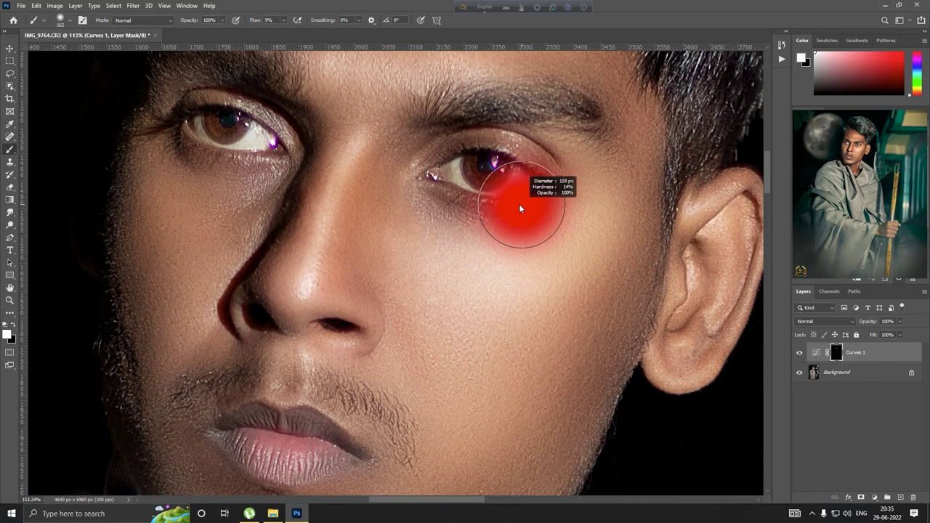
{"action": "left_click_drag", "start_coordinate": [499, 209], "coordinate": [508, 138]}
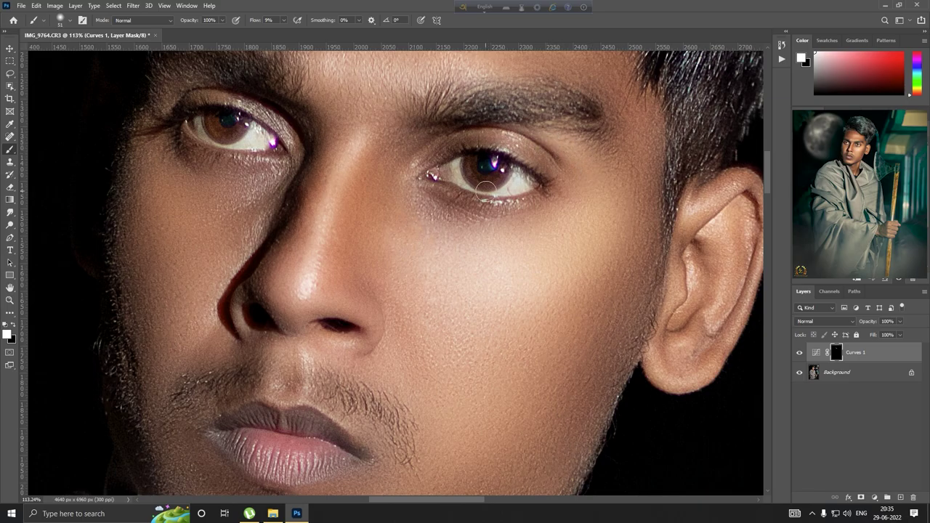
{"action": "scroll", "coordinate": [436, 262], "scroll_direction": "down", "scroll_amount": 2}
{"action": "scroll", "coordinate": [407, 322], "scroll_direction": "down", "scroll_amount": 1}
{"action": "scroll", "coordinate": [396, 335], "scroll_direction": "up", "scroll_amount": 3}
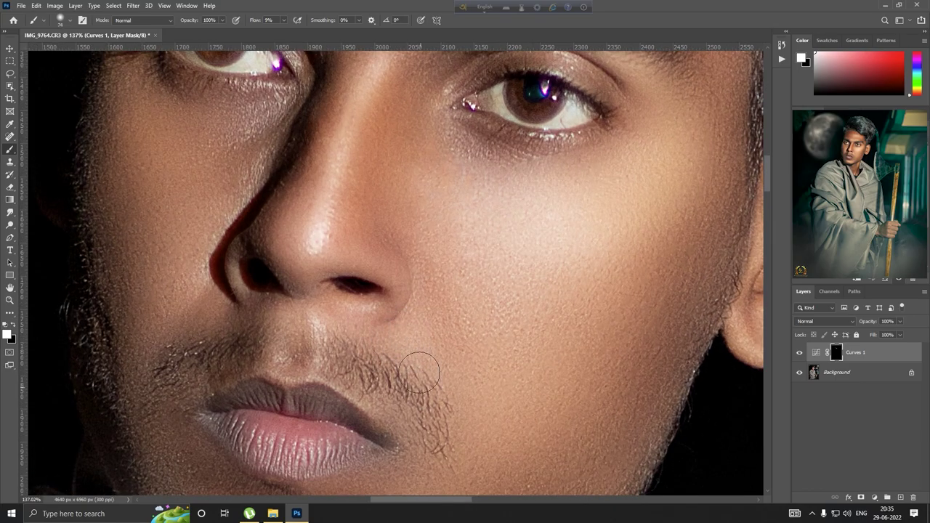
{"action": "scroll", "coordinate": [444, 392], "scroll_direction": "down", "scroll_amount": 3}
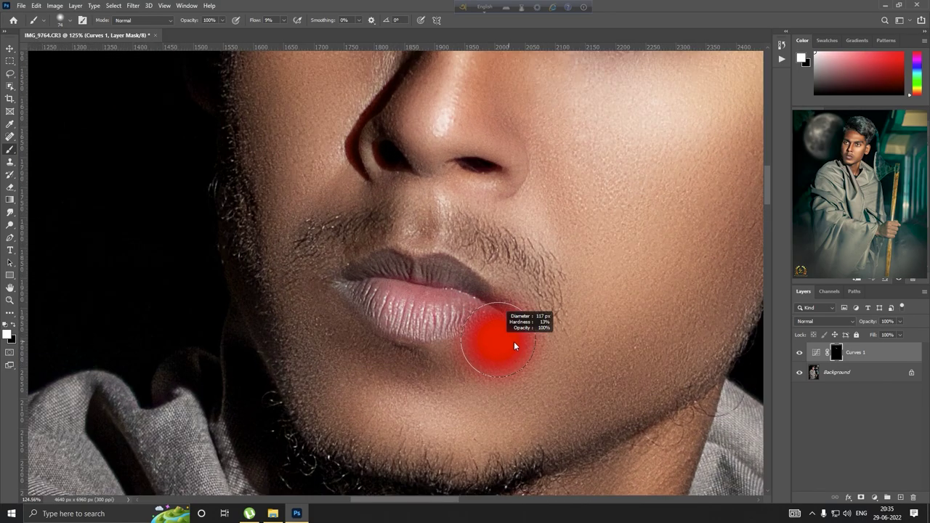
{"action": "scroll", "coordinate": [548, 377], "scroll_direction": "down", "scroll_amount": 1}
{"action": "scroll", "coordinate": [426, 260], "scroll_direction": "up", "scroll_amount": 2}
{"action": "scroll", "coordinate": [426, 259], "scroll_direction": "down", "scroll_amount": 2}
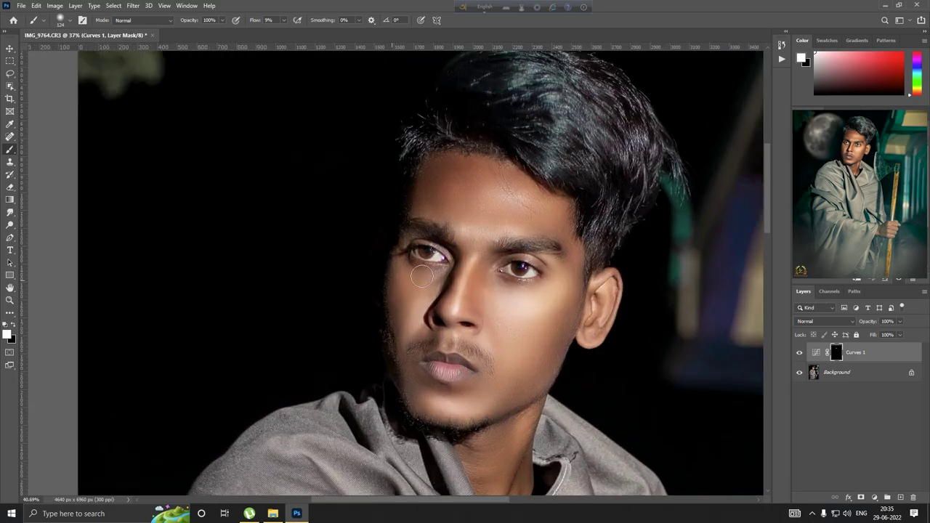
{"action": "scroll", "coordinate": [415, 210], "scroll_direction": "up", "scroll_amount": 4}
{"action": "scroll", "coordinate": [367, 283], "scroll_direction": "down", "scroll_amount": 2}
{"action": "scroll", "coordinate": [337, 257], "scroll_direction": "down", "scroll_amount": 2}
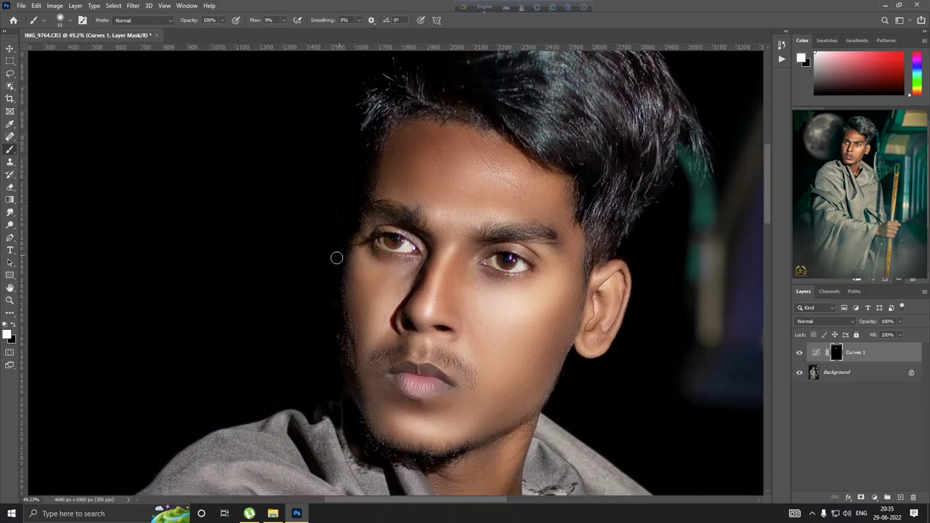
{"action": "scroll", "coordinate": [388, 275], "scroll_direction": "down", "scroll_amount": 1}
{"action": "scroll", "coordinate": [467, 320], "scroll_direction": "up", "scroll_amount": 2}
{"action": "scroll", "coordinate": [466, 320], "scroll_direction": "up", "scroll_amount": 2}
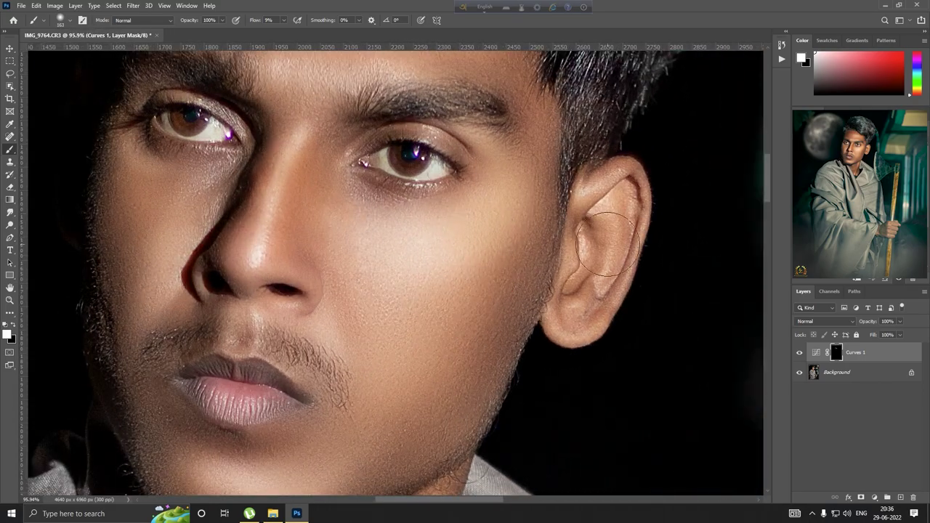
{"action": "scroll", "coordinate": [407, 261], "scroll_direction": "down", "scroll_amount": 1}
{"action": "scroll", "coordinate": [471, 355], "scroll_direction": "up", "scroll_amount": 1}
{"action": "scroll", "coordinate": [469, 349], "scroll_direction": "down", "scroll_amount": 3}
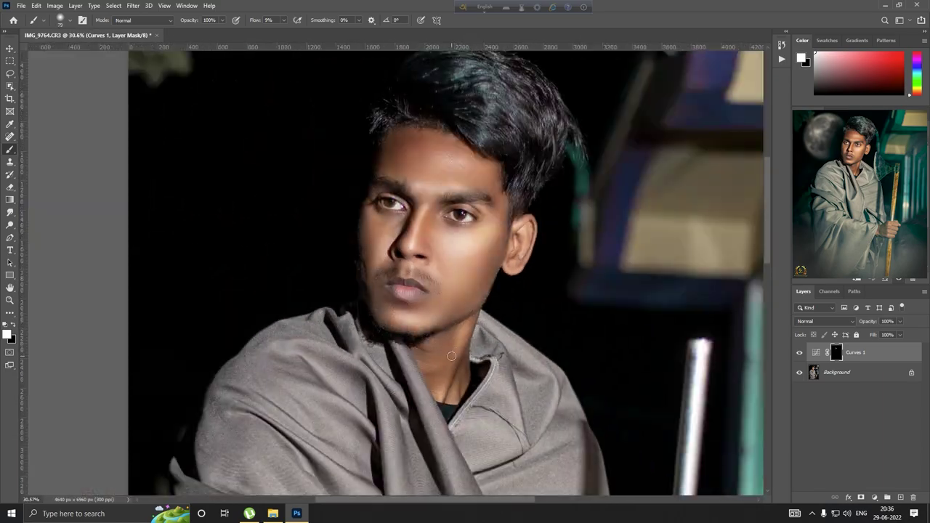
{"action": "scroll", "coordinate": [436, 233], "scroll_direction": "up", "scroll_amount": 3}
{"action": "scroll", "coordinate": [336, 238], "scroll_direction": "down", "scroll_amount": 1}
{"action": "scroll", "coordinate": [336, 238], "scroll_direction": "down", "scroll_amount": 1}
{"action": "scroll", "coordinate": [349, 247], "scroll_direction": "up", "scroll_amount": 1}
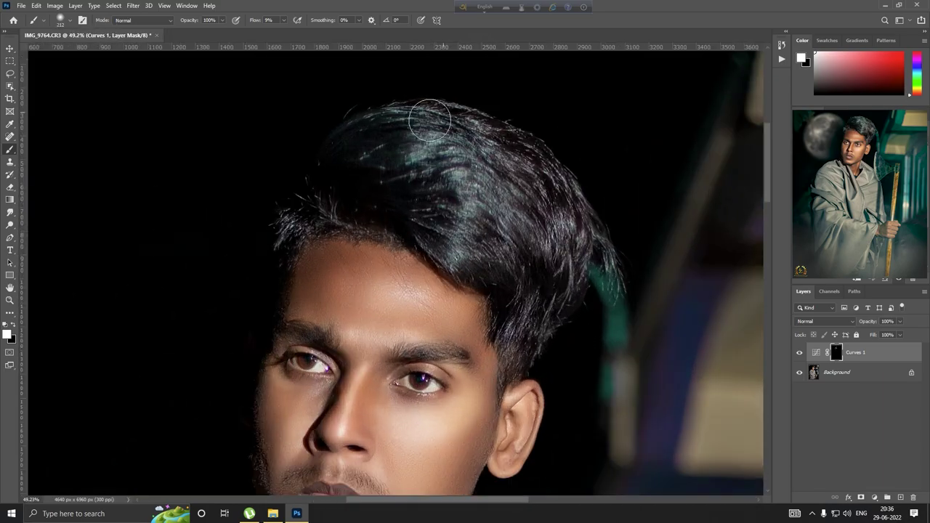
{"action": "scroll", "coordinate": [378, 276], "scroll_direction": "down", "scroll_amount": 2}
{"action": "scroll", "coordinate": [402, 292], "scroll_direction": "up", "scroll_amount": 2}
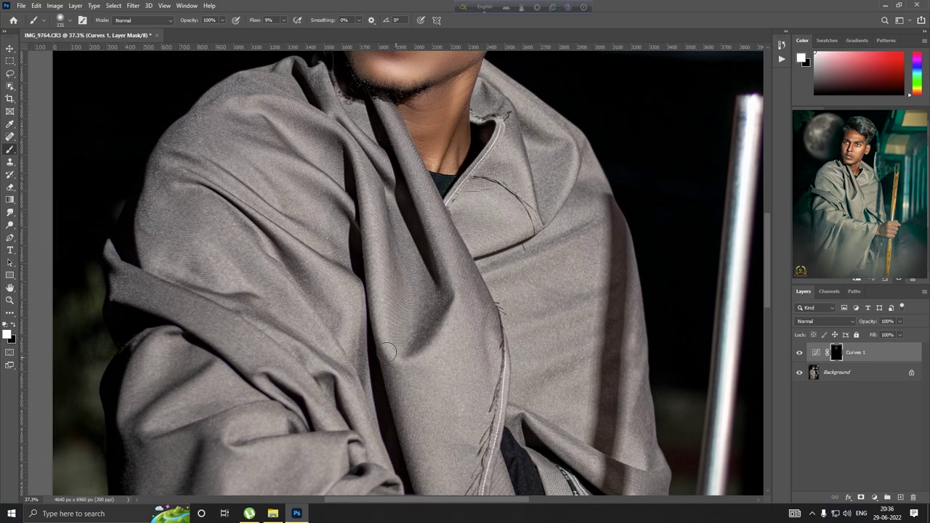
{"action": "scroll", "coordinate": [510, 258], "scroll_direction": "down", "scroll_amount": 2}
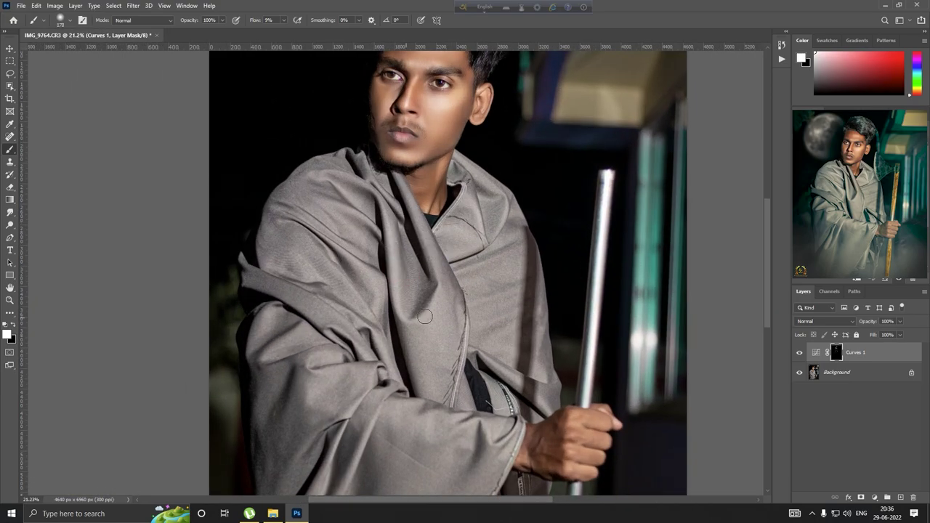
{"action": "scroll", "coordinate": [352, 218], "scroll_direction": "up", "scroll_amount": 2}
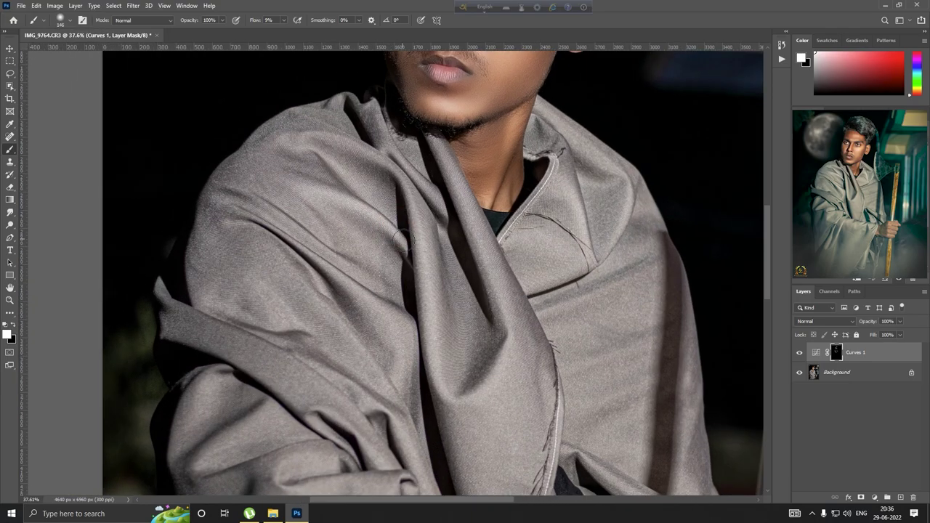
{"action": "scroll", "coordinate": [352, 372], "scroll_direction": "down", "scroll_amount": 2}
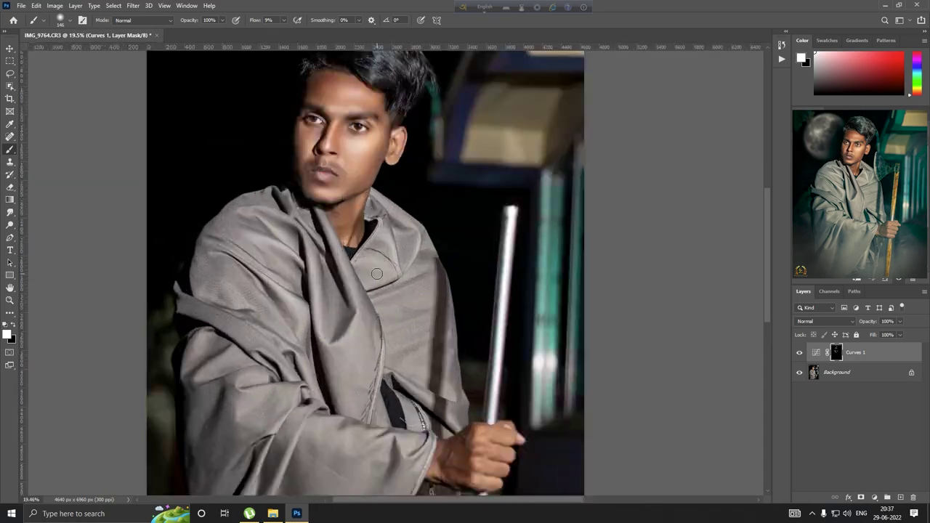
{"action": "scroll", "coordinate": [407, 356], "scroll_direction": "up", "scroll_amount": 1}
{"action": "scroll", "coordinate": [412, 225], "scroll_direction": "down", "scroll_amount": 1}
{"action": "scroll", "coordinate": [381, 440], "scroll_direction": "down", "scroll_amount": 1}
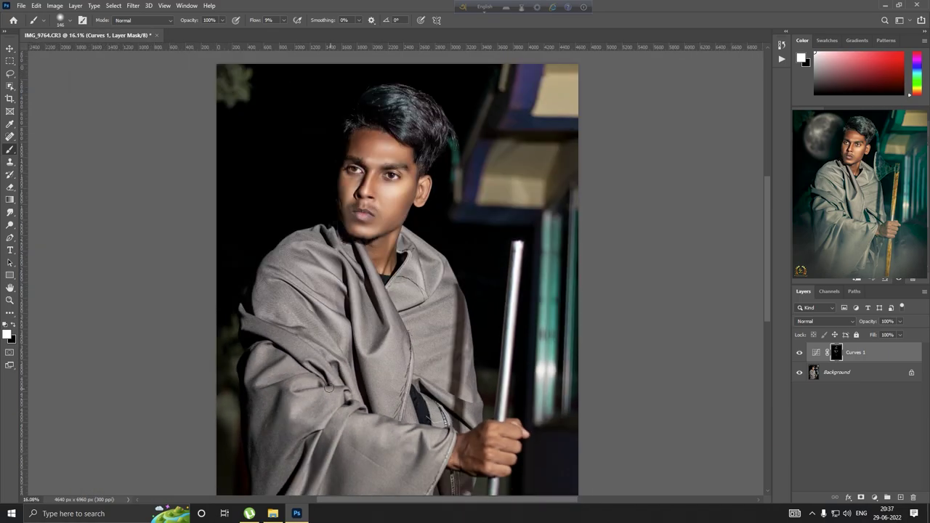
{"action": "scroll", "coordinate": [329, 388], "scroll_direction": "down", "scroll_amount": 1}
{"action": "scroll", "coordinate": [383, 368], "scroll_direction": "up", "scroll_amount": 2}
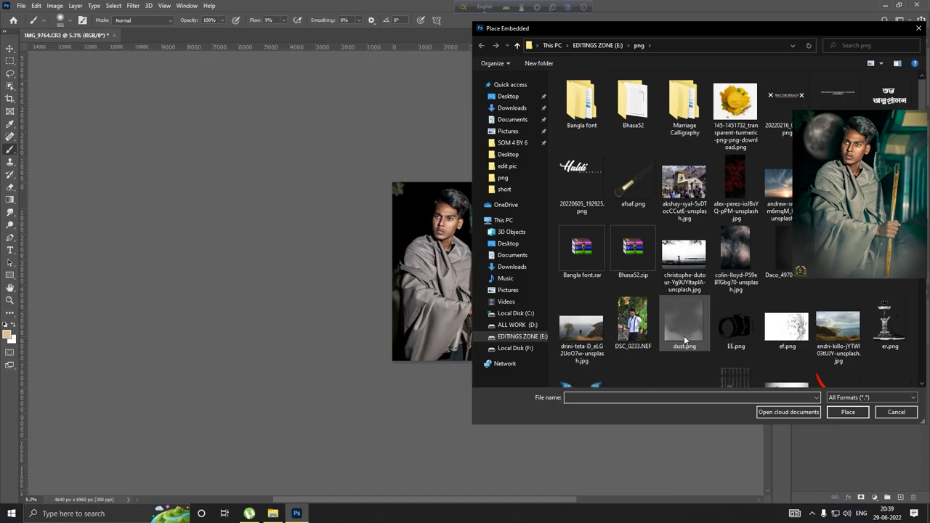
Place dust.png onto the portrait, enlarging it and shifting it left.
{"action": "left_click", "coordinate": [683, 336]}
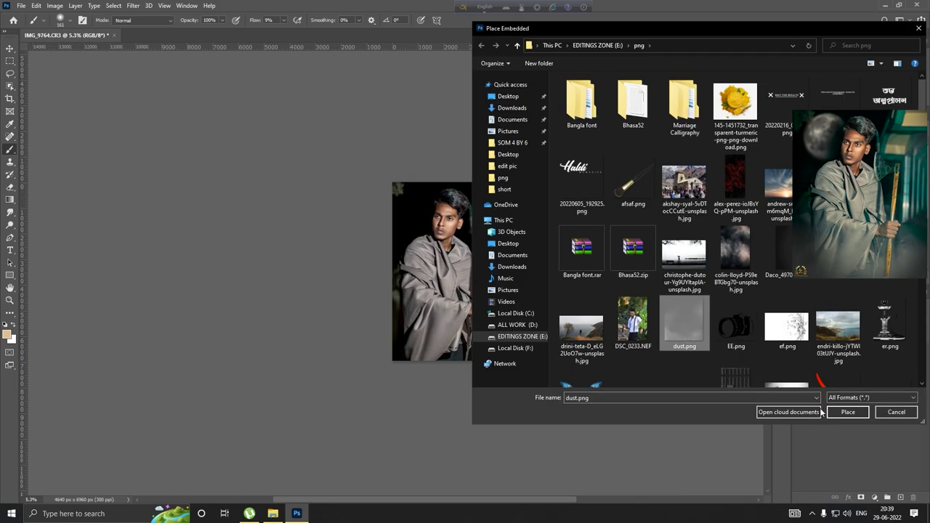
{"action": "left_click", "coordinate": [844, 412]}
{"action": "left_click", "coordinate": [825, 321]}
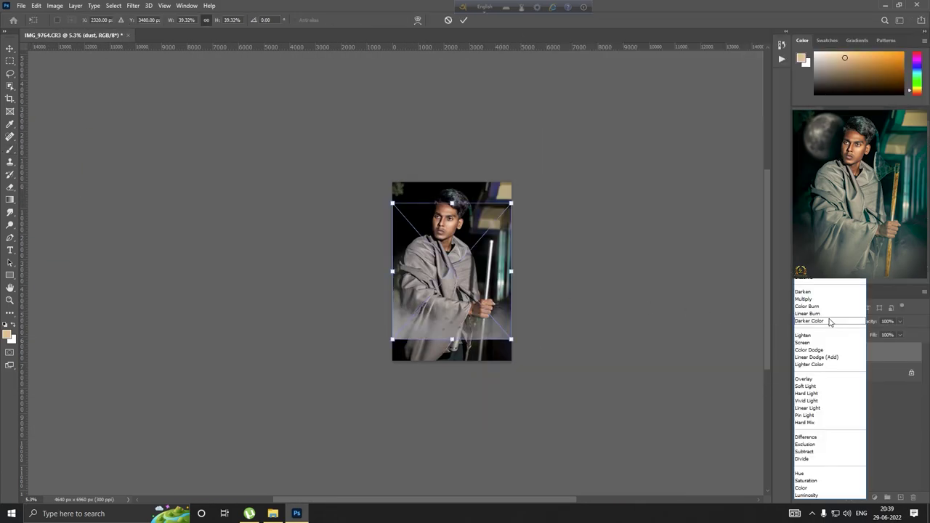
{"action": "key", "text": "Escape"}
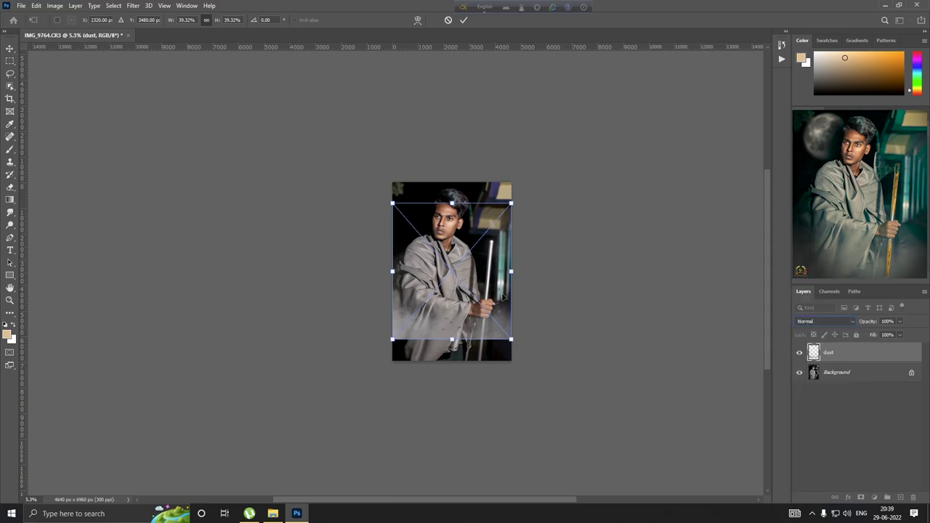
{"action": "left_click_drag", "start_coordinate": [514, 343], "coordinate": [532, 363]}
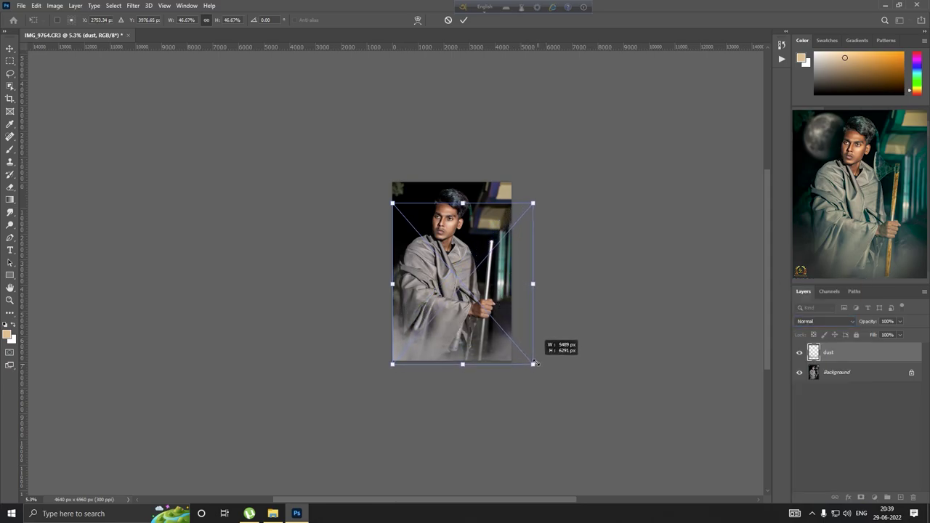
{"action": "left_click_drag", "start_coordinate": [486, 304], "coordinate": [459, 298]}
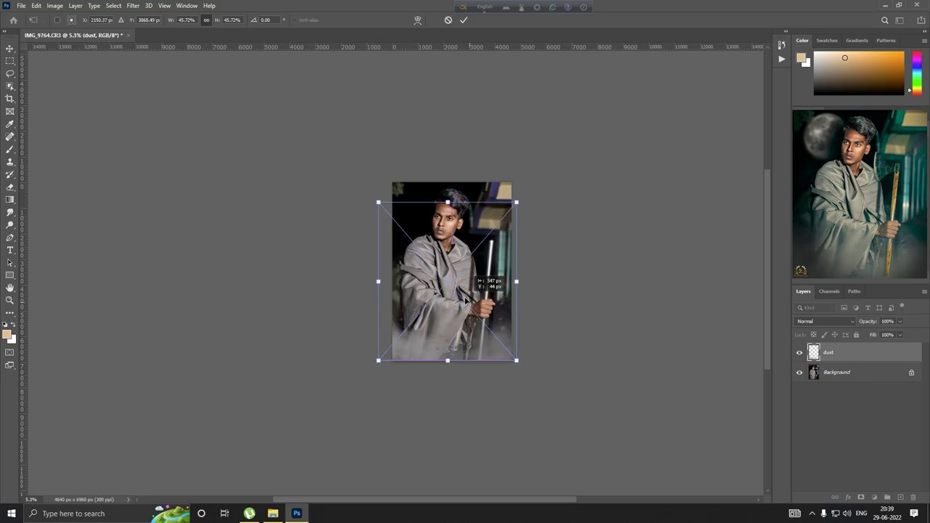
Reposition and enlarge the dust haze along the lower edge and commit the transform.
{"action": "scroll", "coordinate": [496, 275], "scroll_direction": "up", "scroll_amount": 3}
{"action": "scroll", "coordinate": [496, 276], "scroll_direction": "up", "scroll_amount": 3}
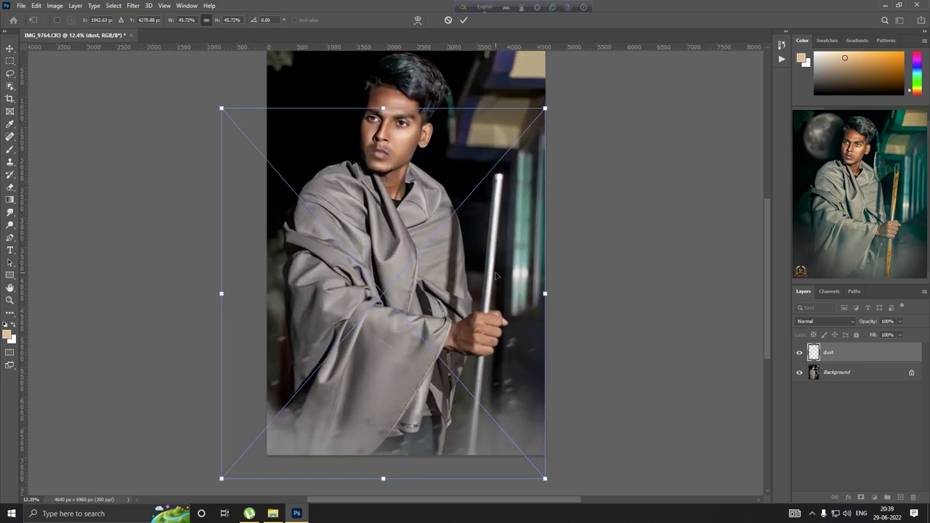
{"action": "scroll", "coordinate": [496, 275], "scroll_direction": "down", "scroll_amount": 2}
{"action": "scroll", "coordinate": [487, 283], "scroll_direction": "down", "scroll_amount": 2}
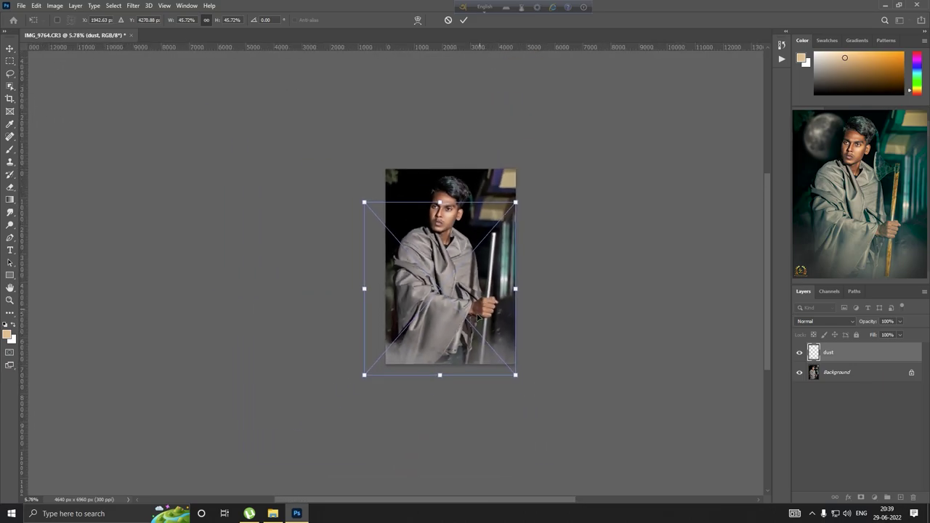
{"action": "scroll", "coordinate": [471, 299], "scroll_direction": "up", "scroll_amount": 1}
{"action": "left_click_drag", "start_coordinate": [471, 300], "coordinate": [471, 274]}
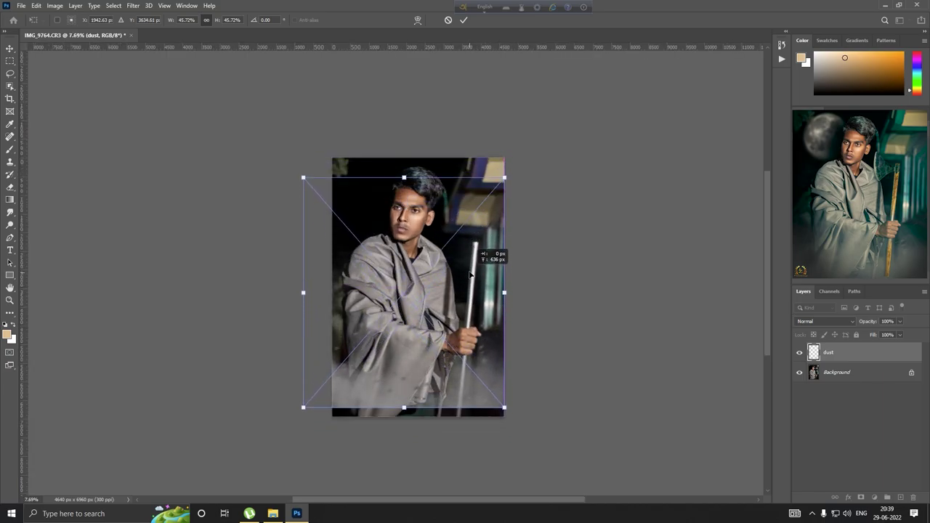
{"action": "mouse_move", "coordinate": [507, 411]}
{"action": "left_mouse_down"}
{"action": "mouse_move", "coordinate": [552, 428]}
{"action": "mouse_move", "coordinate": [499, 322]}
{"action": "mouse_move", "coordinate": [498, 353]}
{"action": "mouse_move", "coordinate": [487, 369]}
{"action": "left_mouse_up"}
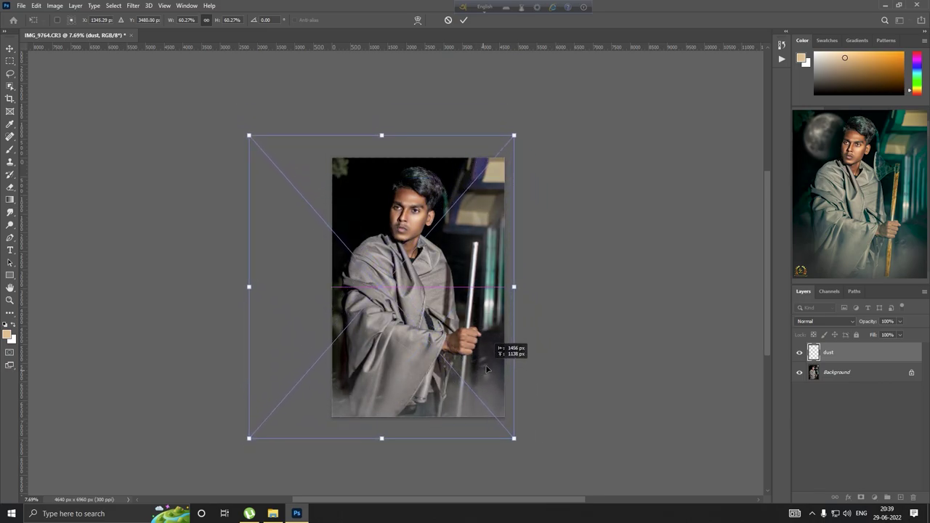
{"action": "key", "text": "Return"}
Flatten all layers into a single Background layer.
{"action": "key", "text": "b"}
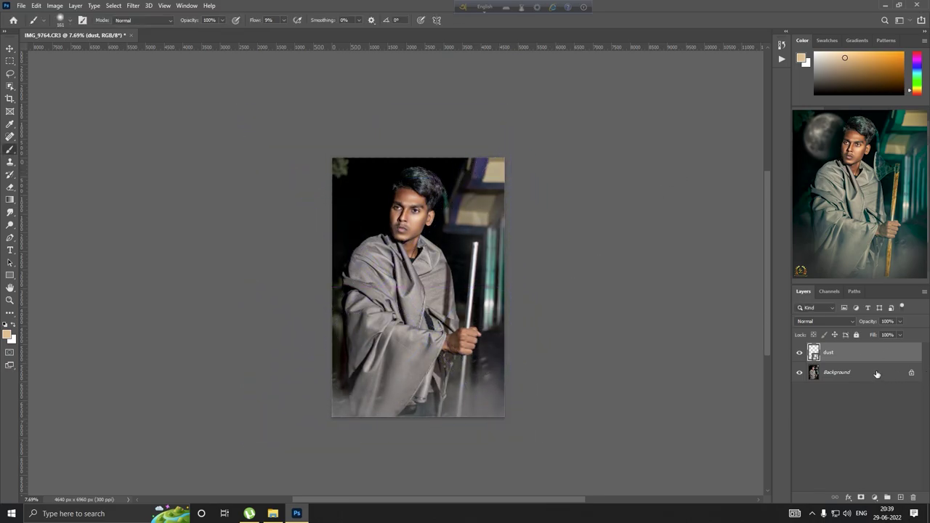
{"action": "right_click", "coordinate": [877, 373]}
{"action": "left_click", "coordinate": [853, 462]}
{"action": "scroll", "coordinate": [489, 355], "scroll_direction": "up", "scroll_amount": 3}
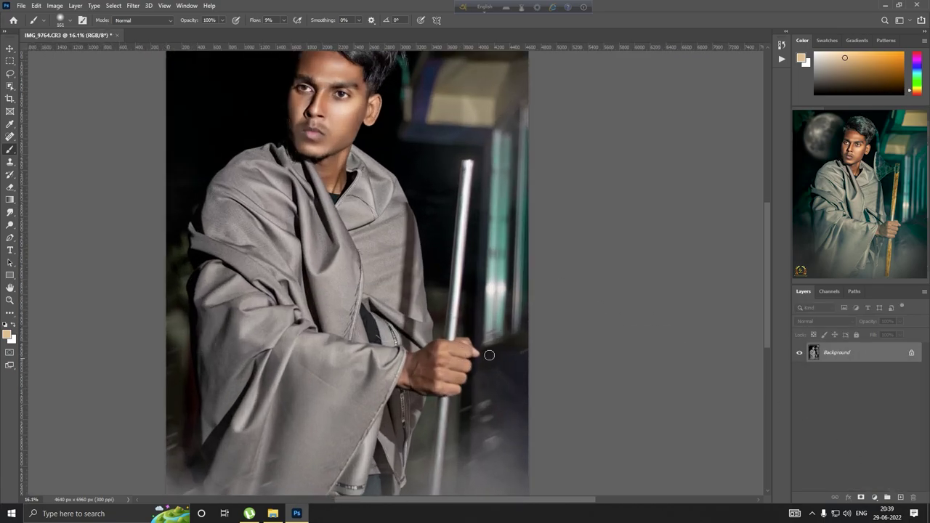
{"action": "scroll", "coordinate": [496, 337], "scroll_direction": "down", "scroll_amount": 3}
{"action": "scroll", "coordinate": [401, 255], "scroll_direction": "up", "scroll_amount": 2}
{"action": "scroll", "coordinate": [401, 255], "scroll_direction": "up", "scroll_amount": 1}
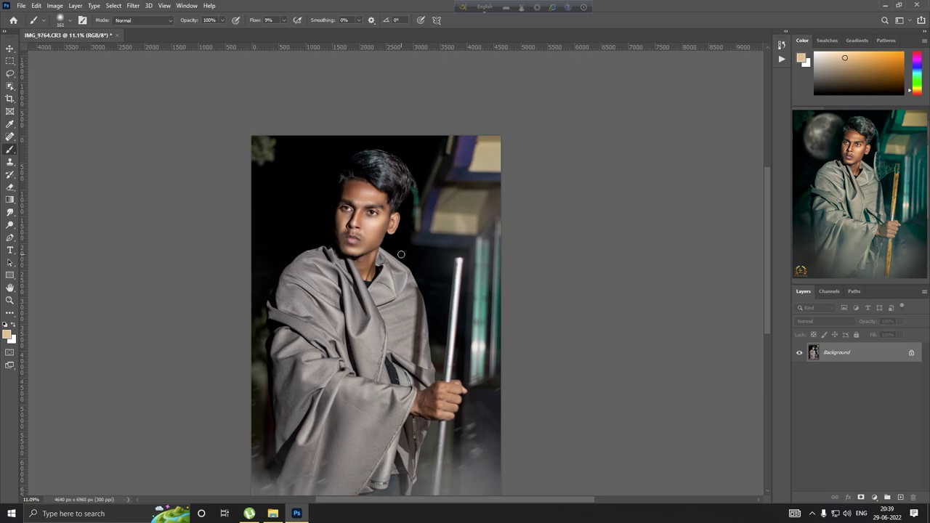
Start placing another embedded image from the File menu.
{"action": "scroll", "coordinate": [212, 189], "scroll_direction": "up", "scroll_amount": 1}
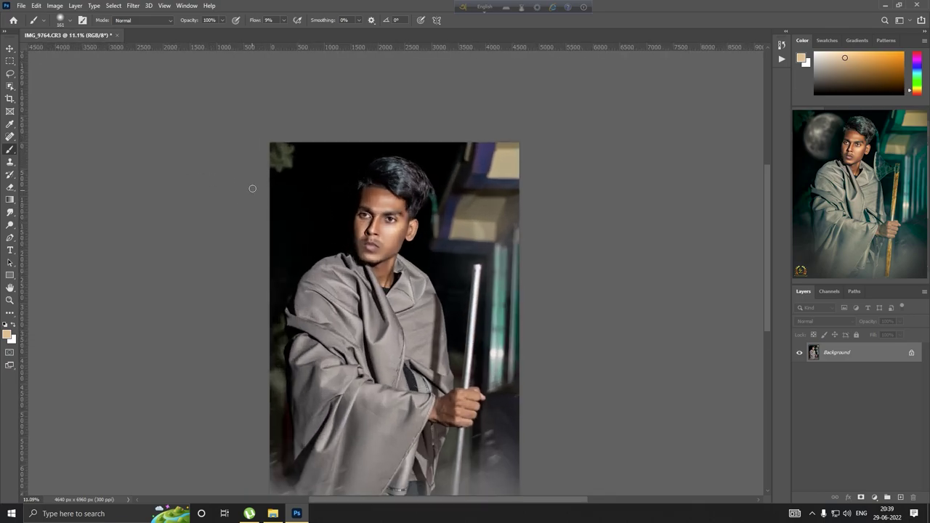
{"action": "scroll", "coordinate": [339, 199], "scroll_direction": "up", "scroll_amount": 1}
{"action": "scroll", "coordinate": [349, 204], "scroll_direction": "down", "scroll_amount": 2}
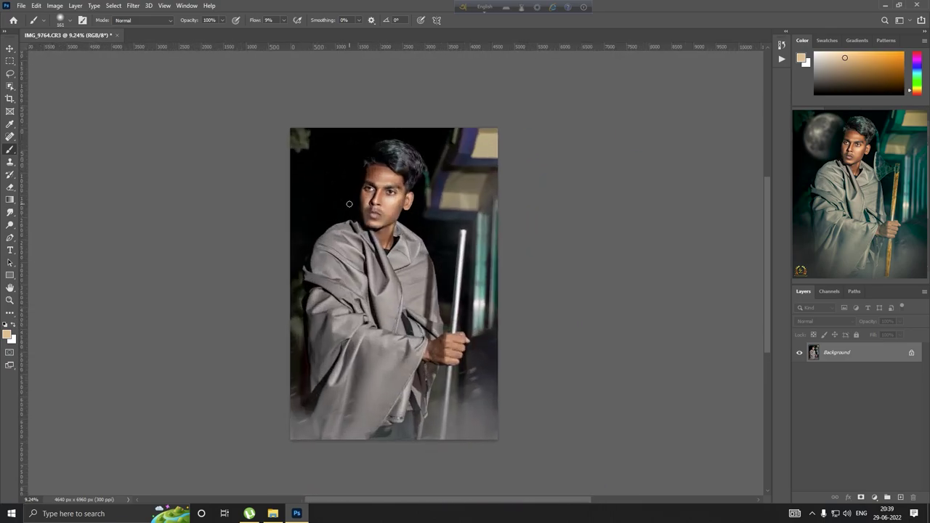
{"action": "left_click", "coordinate": [21, 5]}
{"action": "left_click", "coordinate": [44, 183]}
Place the Smoke image, sizing it toward the lower left, and commit it.
{"action": "scroll", "coordinate": [690, 254], "scroll_direction": "up", "scroll_amount": 3}
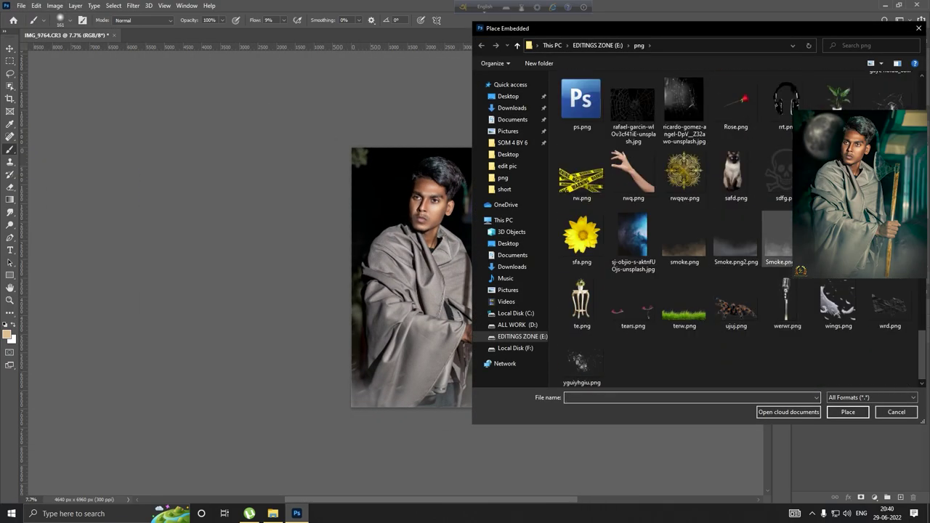
{"action": "double_click", "coordinate": [566, 378]}
{"action": "left_click_drag", "start_coordinate": [504, 392], "coordinate": [530, 274]}
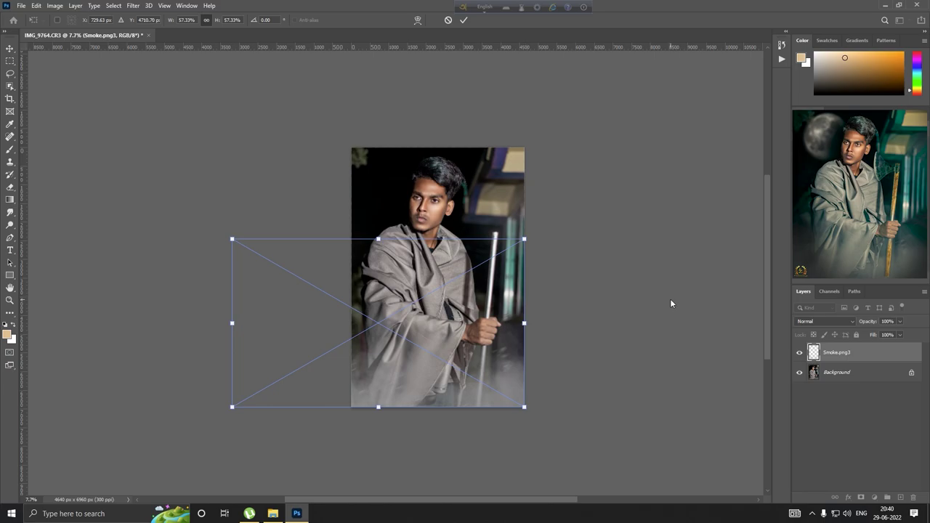
{"action": "key", "text": "Return"}
{"action": "key", "text": "b"}
Duplicate the smoke layer and scale and reposition the copy along the bottom.
{"action": "key", "text": "ctrl+j"}
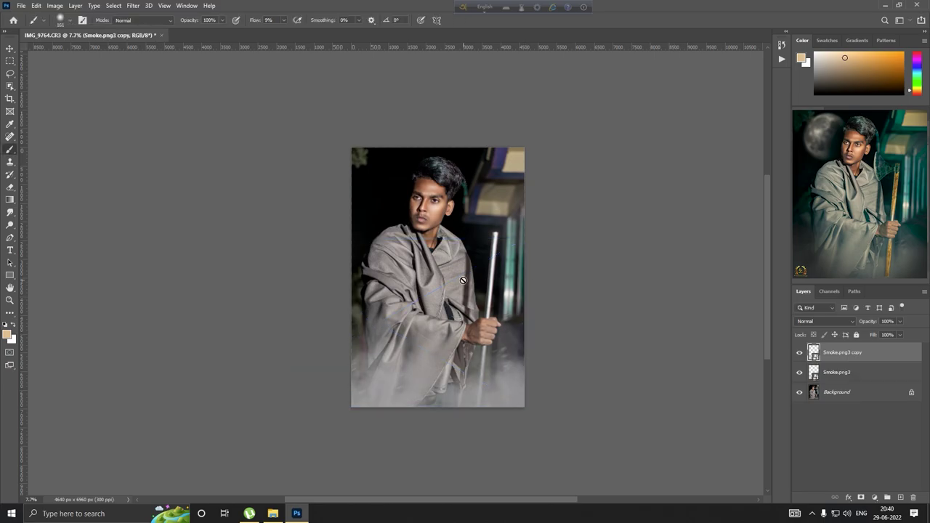
{"action": "scroll", "coordinate": [467, 343], "scroll_direction": "up", "scroll_amount": 2}
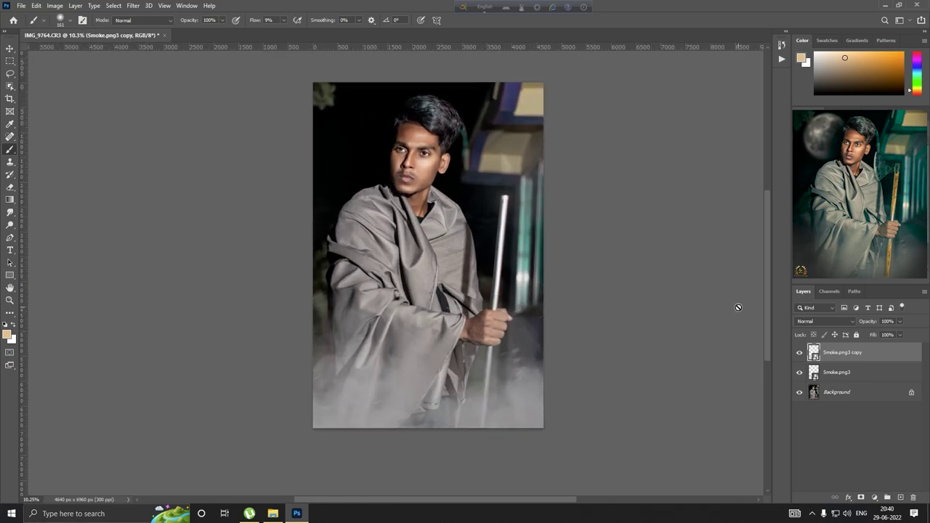
{"action": "left_click", "coordinate": [9, 48]}
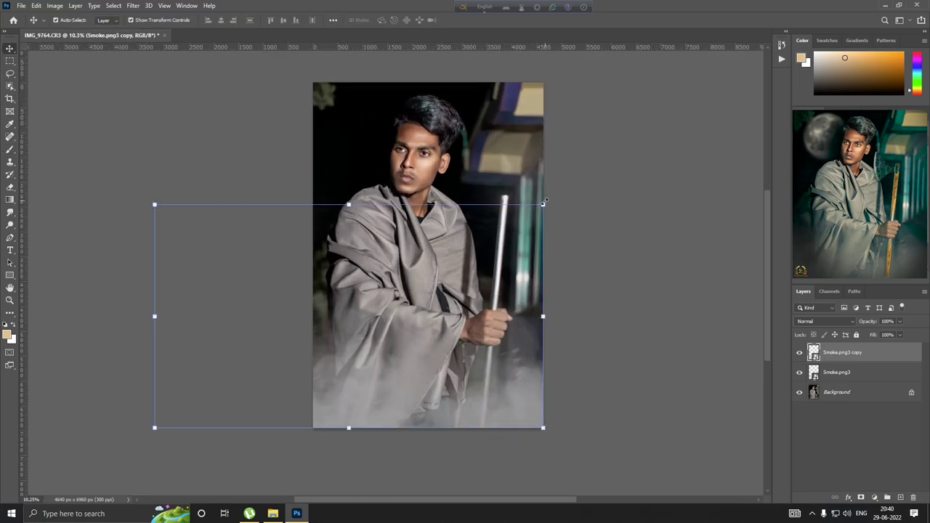
{"action": "left_click_drag", "start_coordinate": [544, 202], "coordinate": [511, 238]}
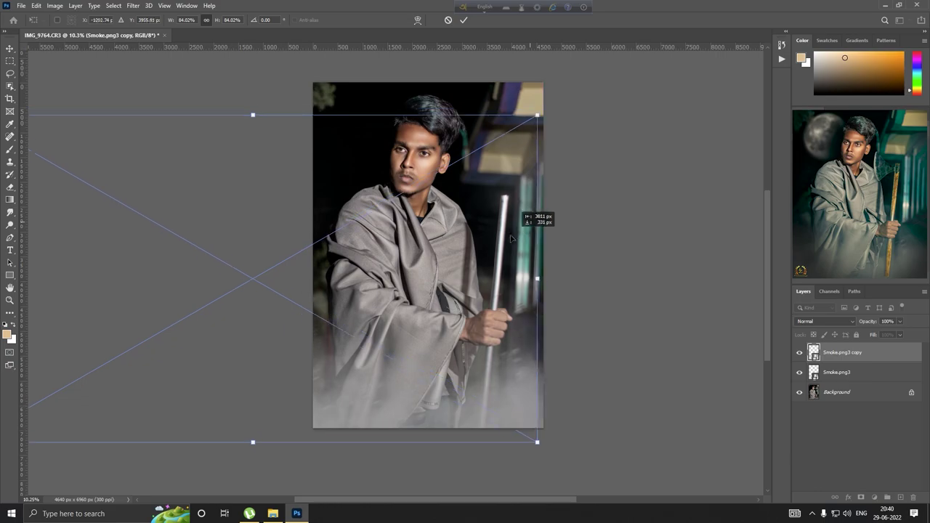
{"action": "left_click_drag", "start_coordinate": [511, 238], "coordinate": [540, 220]}
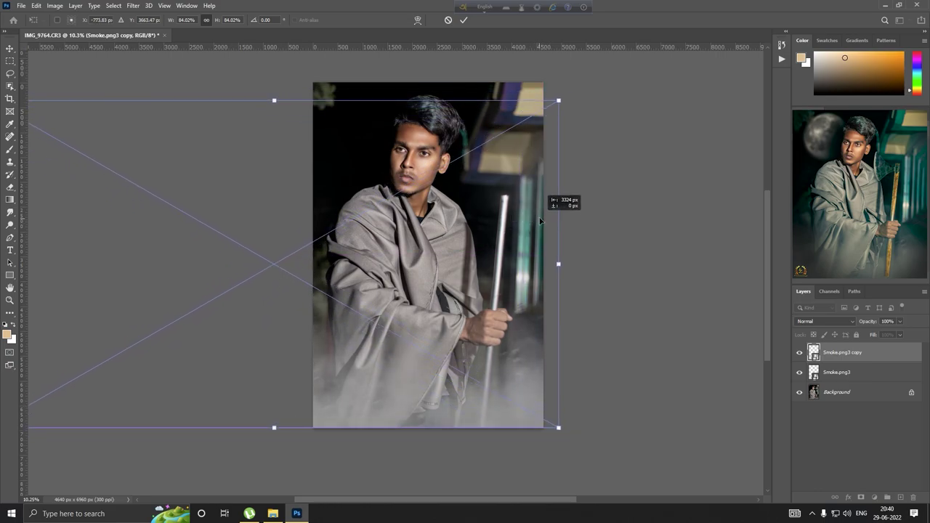
{"action": "scroll", "coordinate": [500, 307], "scroll_direction": "down", "scroll_amount": 4}
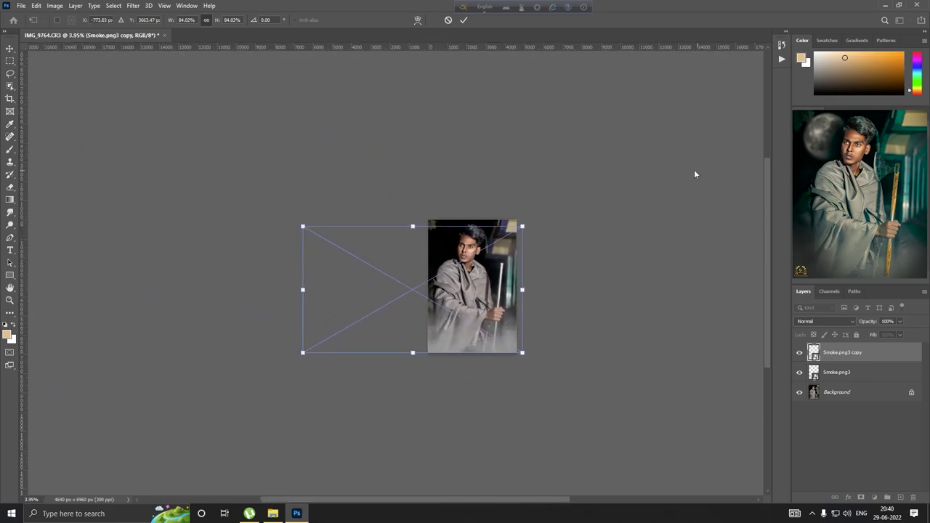
{"action": "key", "text": "Return"}
Fit the image on screen and bring up the Layers panel menu for flattening.
{"action": "key", "text": "ctrl+0"}
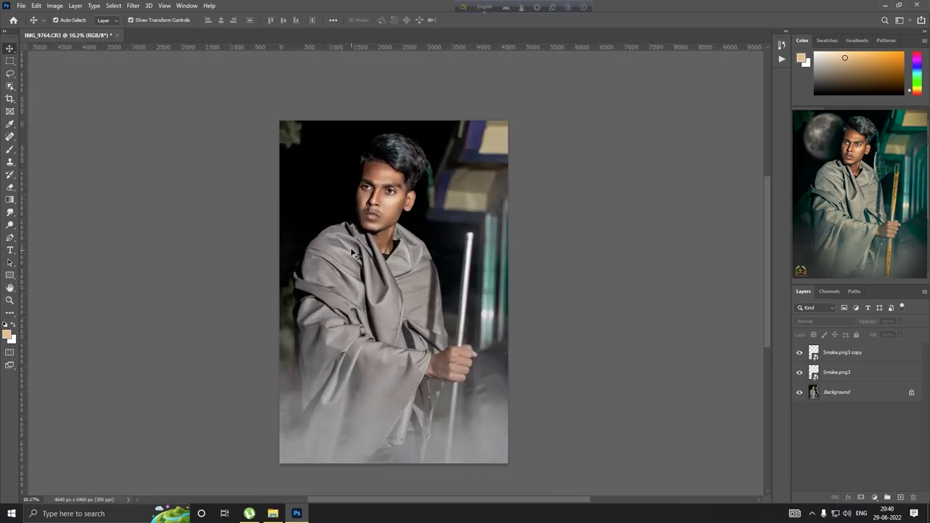
{"action": "scroll", "coordinate": [351, 252], "scroll_direction": "up", "scroll_amount": 2}
{"action": "scroll", "coordinate": [351, 253], "scroll_direction": "down", "scroll_amount": 1}
{"action": "scroll", "coordinate": [352, 252], "scroll_direction": "down", "scroll_amount": 2}
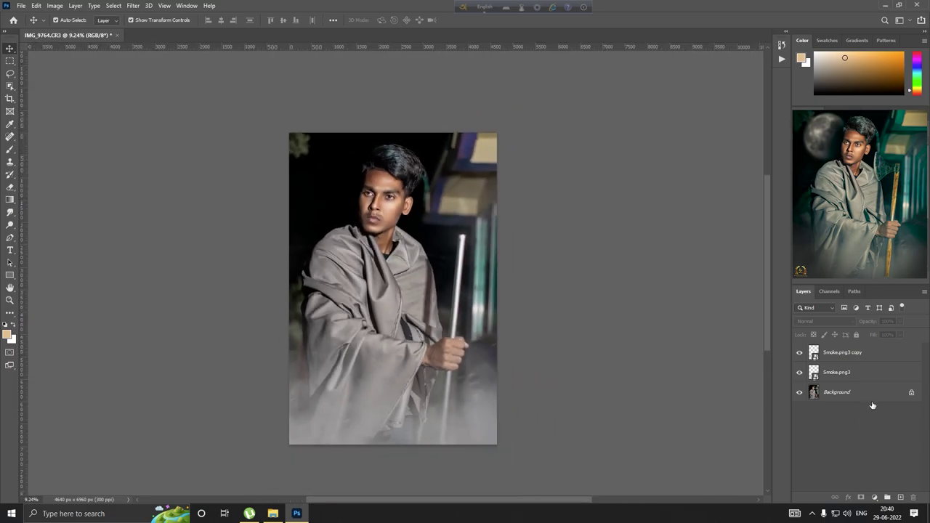
{"action": "right_click", "coordinate": [872, 404]}
Flatten the smoke layers, then add a Brightness/Contrast adjustment with an inverted black mask.
{"action": "left_click", "coordinate": [872, 372]}
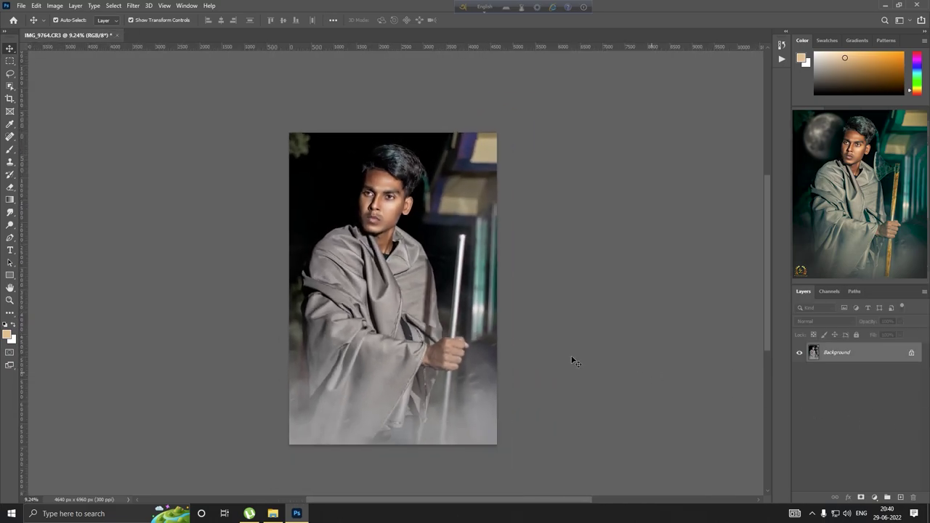
{"action": "left_click", "coordinate": [875, 498]}
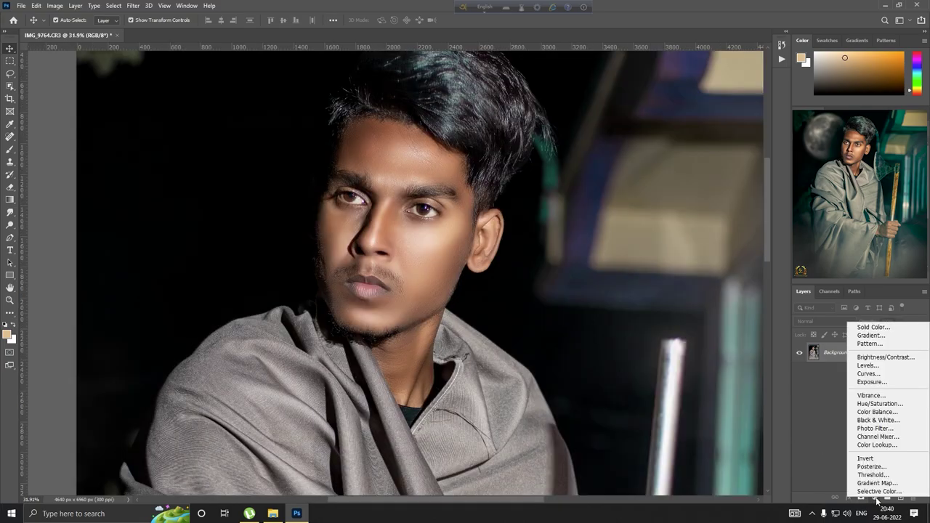
{"action": "left_click", "coordinate": [887, 357]}
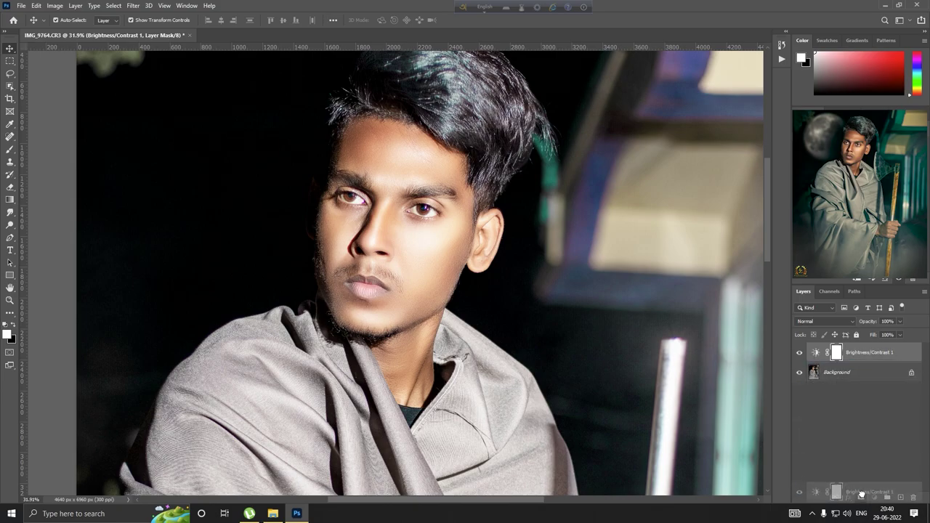
{"action": "key", "text": "ctrl+0"}
{"action": "key", "text": "ctrl+i"}
Paint white on the mask over the eye to reveal the brightening.
{"action": "left_click", "coordinate": [9, 149]}
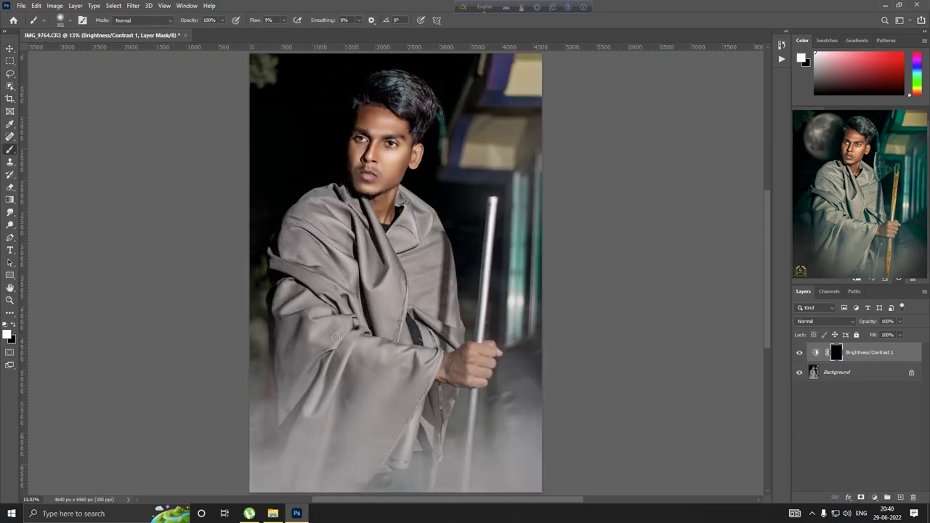
{"action": "scroll", "coordinate": [342, 255], "scroll_direction": "up", "scroll_amount": 2}
{"action": "scroll", "coordinate": [342, 255], "scroll_direction": "up", "scroll_amount": 3}
{"action": "scroll", "coordinate": [441, 216], "scroll_direction": "up", "scroll_amount": 3}
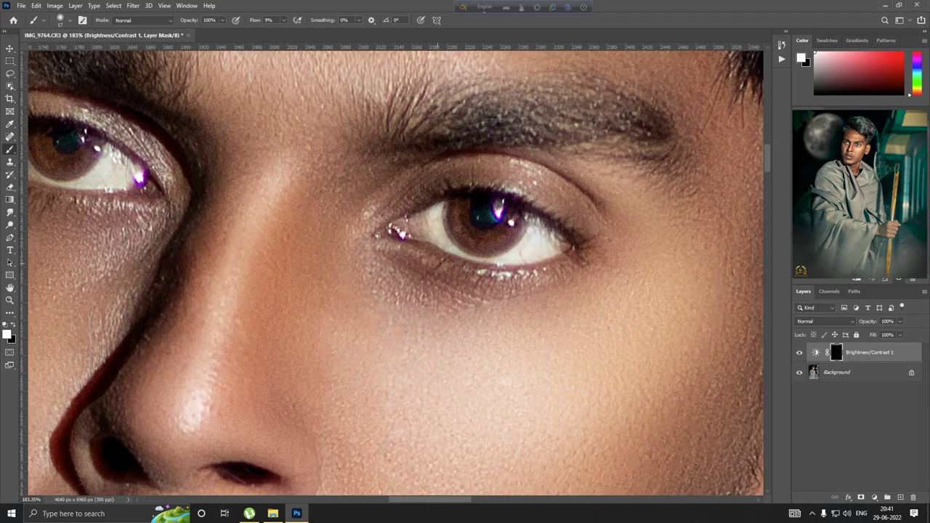
{"action": "scroll", "coordinate": [430, 252], "scroll_direction": "down", "scroll_amount": 3}
{"action": "scroll", "coordinate": [403, 221], "scroll_direction": "up", "scroll_amount": 1}
{"action": "scroll", "coordinate": [403, 221], "scroll_direction": "up", "scroll_amount": 3}
{"action": "left_click_drag", "start_coordinate": [404, 222], "coordinate": [416, 215]}
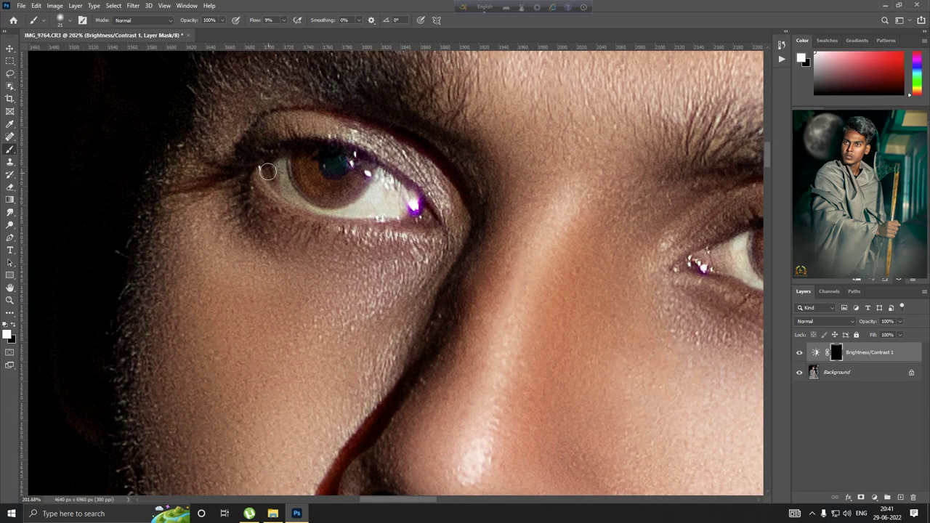
Bring up the Layers panel menu to flatten the eye brightening.
{"action": "scroll", "coordinate": [356, 174], "scroll_direction": "down", "scroll_amount": 5}
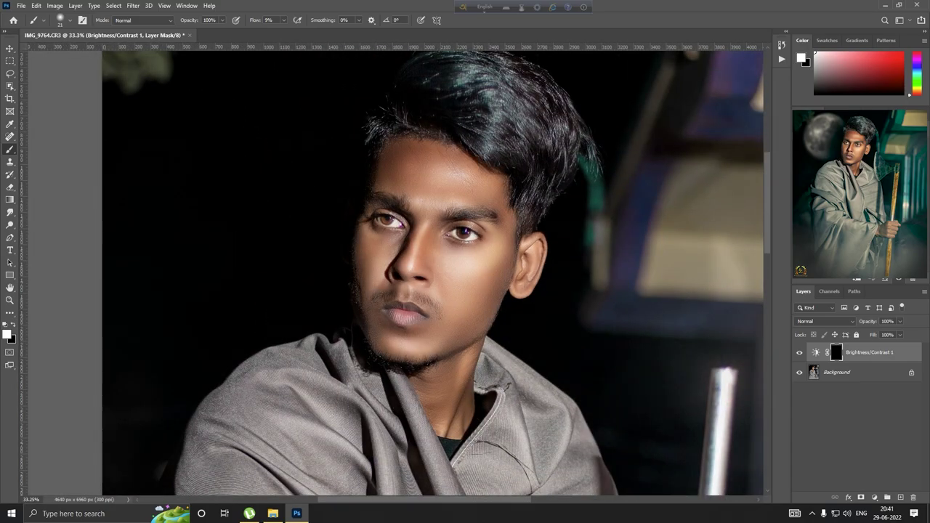
{"action": "scroll", "coordinate": [458, 233], "scroll_direction": "down", "scroll_amount": 1}
{"action": "scroll", "coordinate": [458, 232], "scroll_direction": "up", "scroll_amount": 5}
{"action": "scroll", "coordinate": [454, 205], "scroll_direction": "down", "scroll_amount": 8}
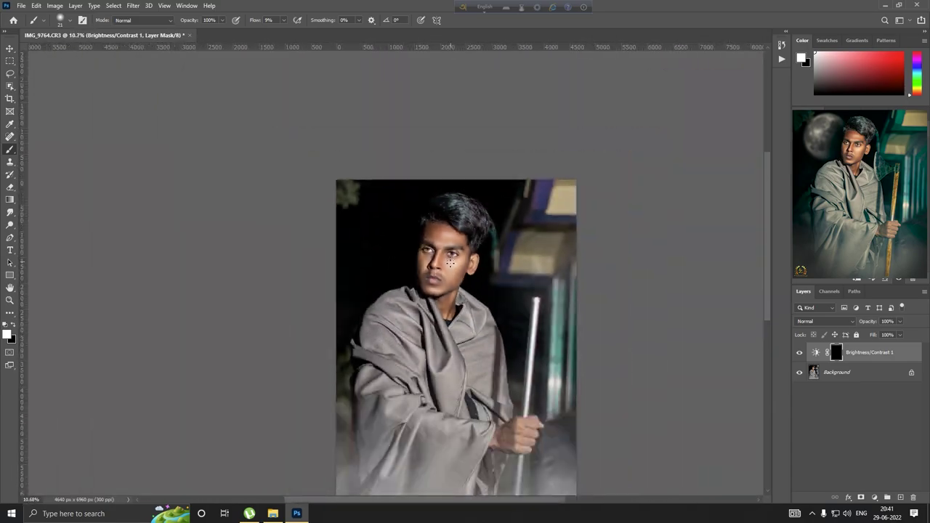
{"action": "scroll", "coordinate": [453, 206], "scroll_direction": "up", "scroll_amount": 1}
{"action": "right_click", "coordinate": [837, 372]}
Flatten the eye brightening and move the moon up toward the top-left.
{"action": "left_click", "coordinate": [869, 469]}
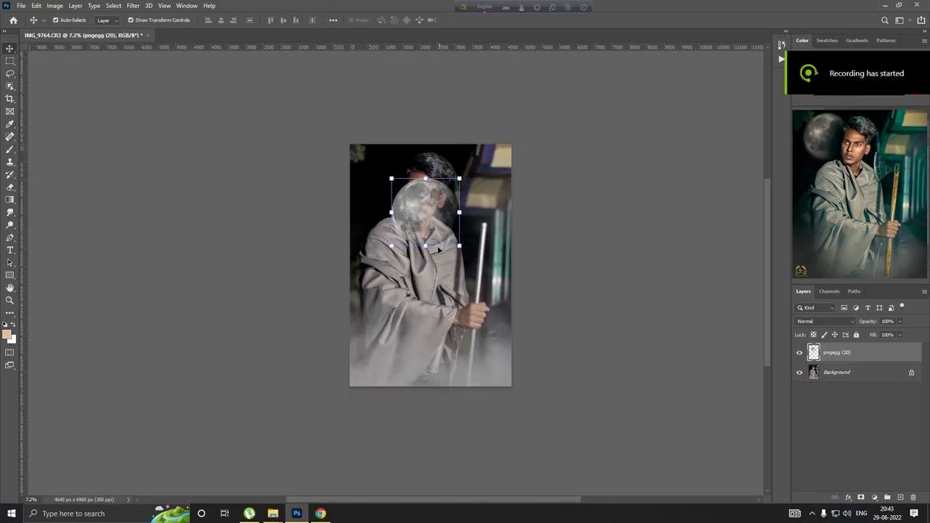
{"action": "scroll", "coordinate": [415, 209], "scroll_direction": "up", "scroll_amount": 2}
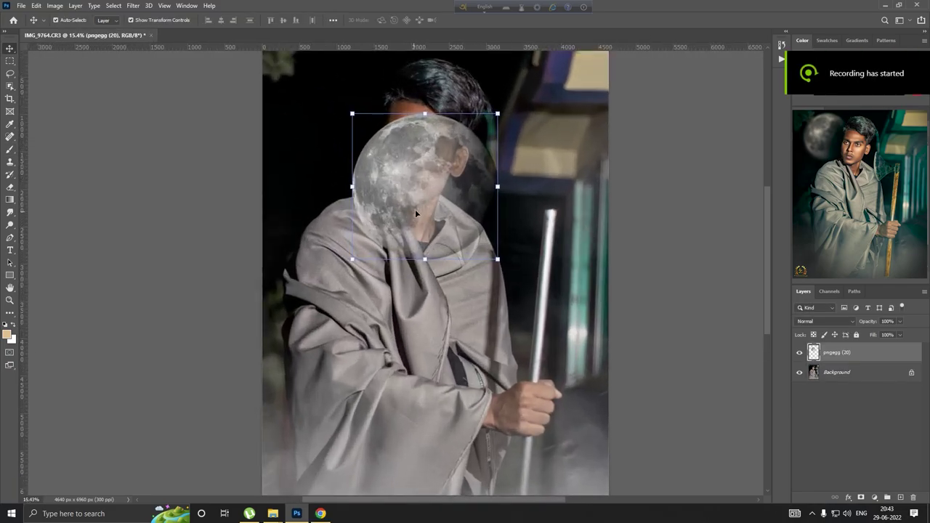
{"action": "scroll", "coordinate": [415, 209], "scroll_direction": "down", "scroll_amount": 1}
{"action": "mouse_move", "coordinate": [411, 218]}
{"action": "left_mouse_down"}
{"action": "mouse_move", "coordinate": [358, 197]}
{"action": "mouse_move", "coordinate": [357, 181]}
{"action": "left_mouse_up"}
{"action": "scroll", "coordinate": [357, 183], "scroll_direction": "down", "scroll_amount": 2}
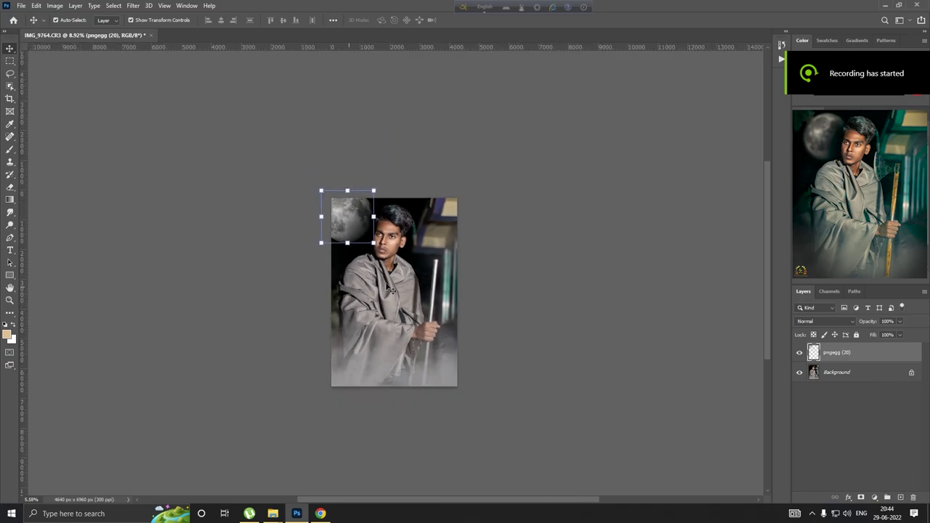
{"action": "left_click", "coordinate": [553, 187]}
Nudge the moon into the top-left corner beside the man's head.
{"action": "scroll", "coordinate": [383, 278], "scroll_direction": "down", "scroll_amount": 2}
{"action": "scroll", "coordinate": [361, 273], "scroll_direction": "up", "scroll_amount": 3}
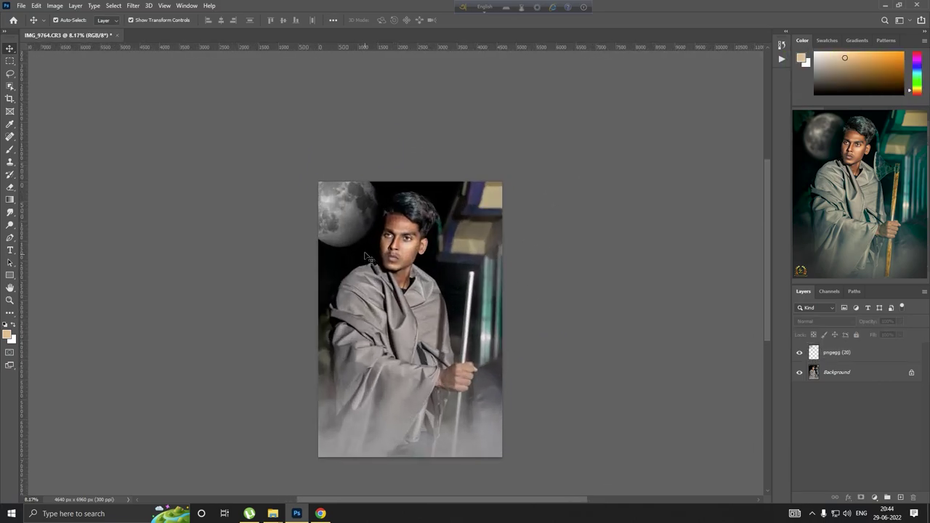
{"action": "mouse_move", "coordinate": [356, 218]}
{"action": "left_mouse_down"}
{"action": "mouse_move", "coordinate": [367, 222]}
{"action": "mouse_move", "coordinate": [354, 211]}
{"action": "left_mouse_up"}
{"action": "scroll", "coordinate": [367, 220], "scroll_direction": "up", "scroll_amount": 3}
{"action": "scroll", "coordinate": [391, 234], "scroll_direction": "up", "scroll_amount": 1}
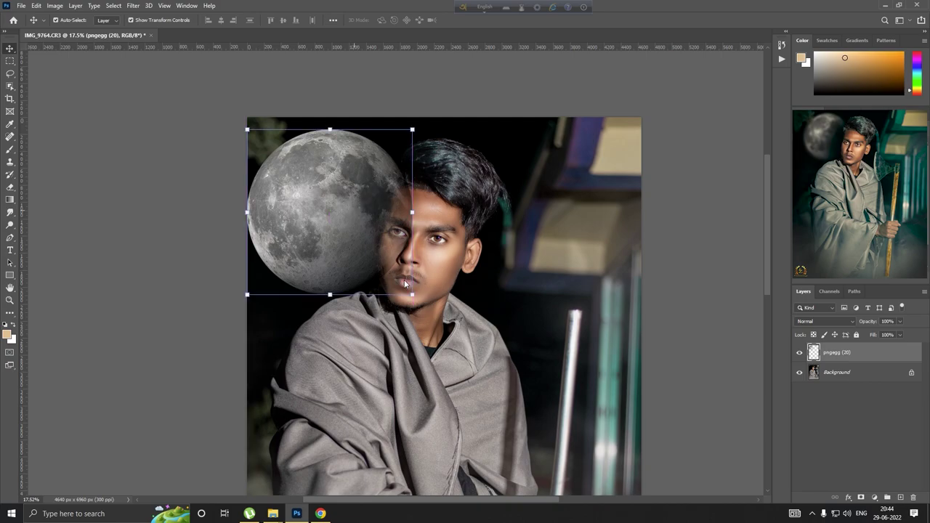
{"action": "scroll", "coordinate": [319, 209], "scroll_direction": "down", "scroll_amount": 3}
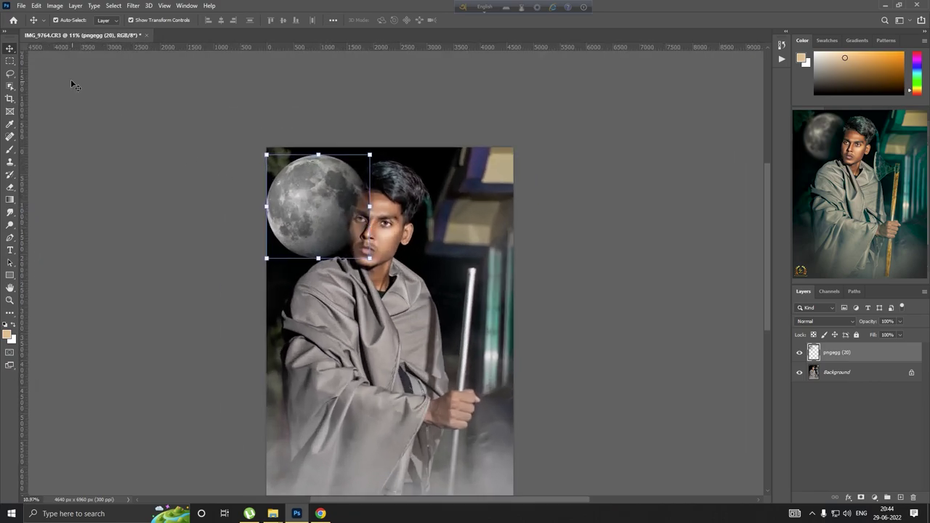
Erase the part of the moon overlapping the man's face.
{"action": "left_click", "coordinate": [10, 187]}
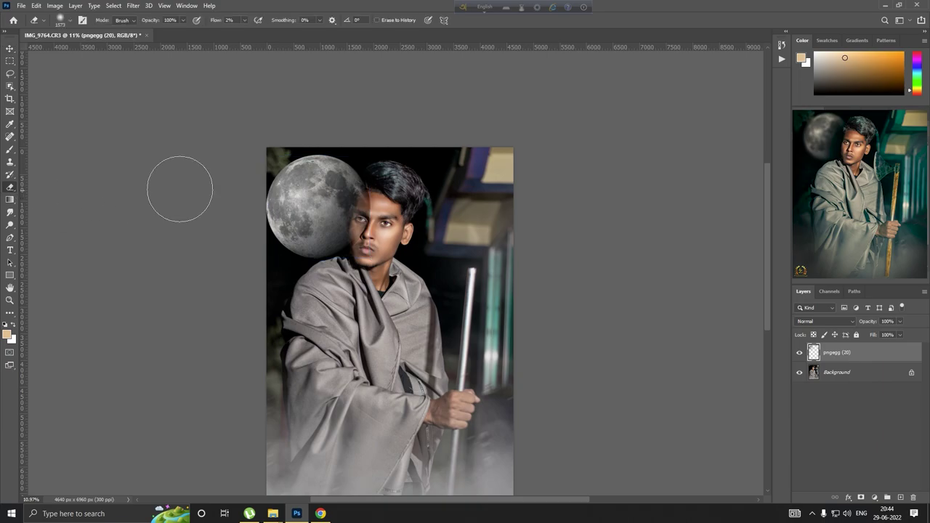
{"action": "scroll", "coordinate": [341, 192], "scroll_direction": "up", "scroll_amount": 2}
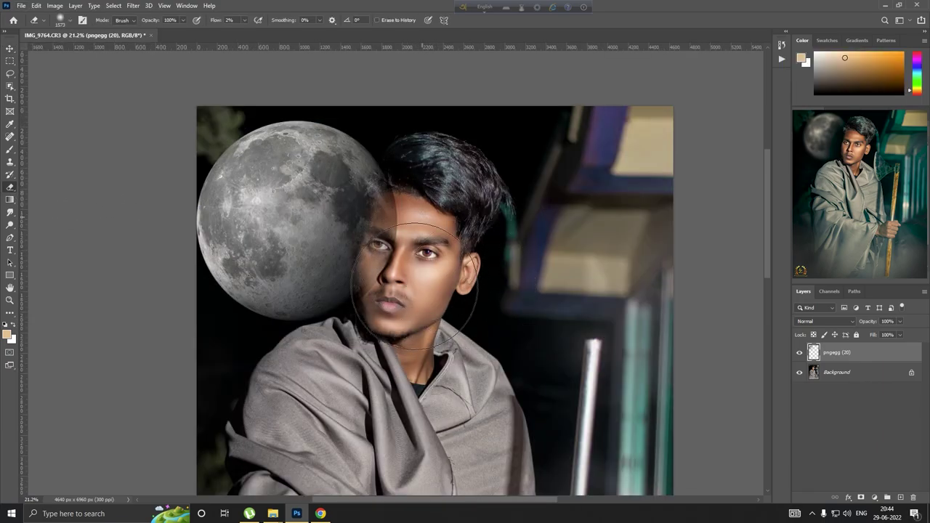
{"action": "mouse_move", "coordinate": [379, 327]}
{"action": "left_mouse_down"}
{"action": "mouse_move", "coordinate": [398, 180]}
{"action": "mouse_move", "coordinate": [329, 278]}
{"action": "left_mouse_up"}
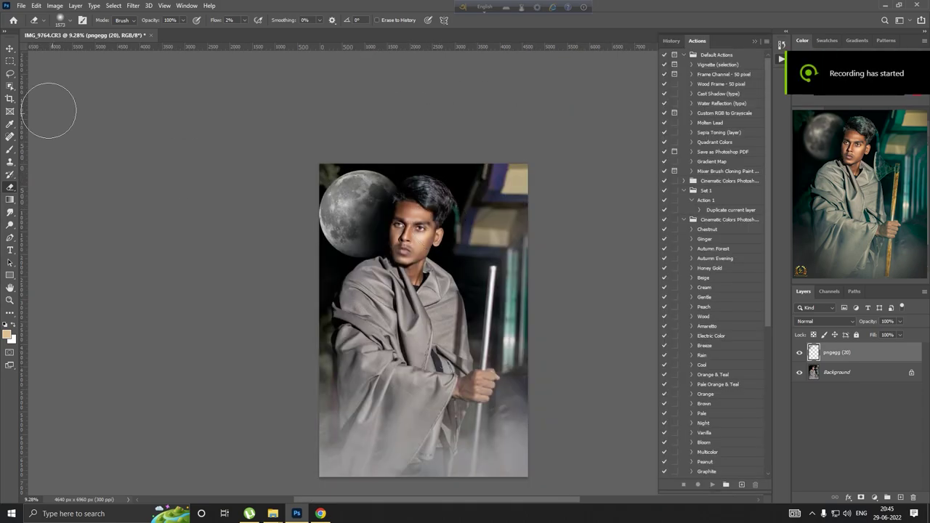
Apply a Tilt-Shift blur to the moon with the focus band near the bottom and Blur 64 px.
{"action": "scroll", "coordinate": [232, 176], "scroll_direction": "down", "scroll_amount": 3}
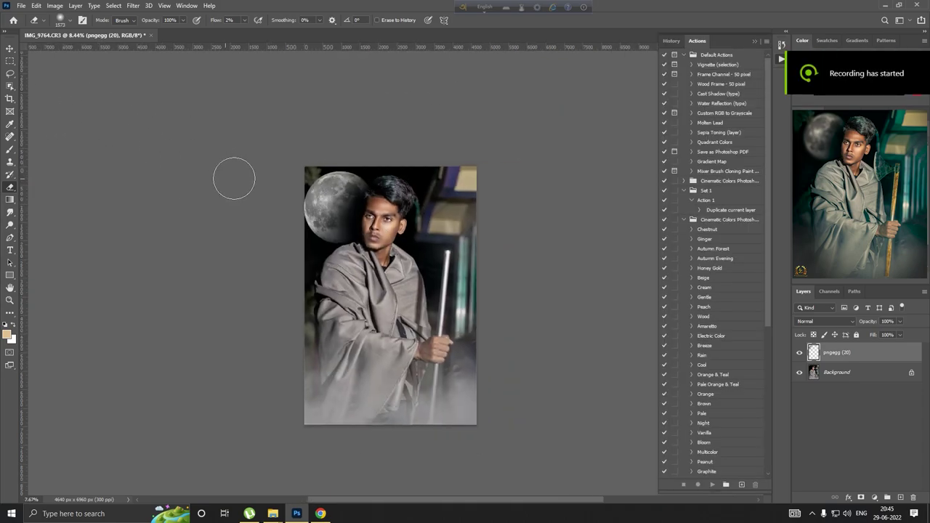
{"action": "scroll", "coordinate": [320, 212], "scroll_direction": "up", "scroll_amount": 2}
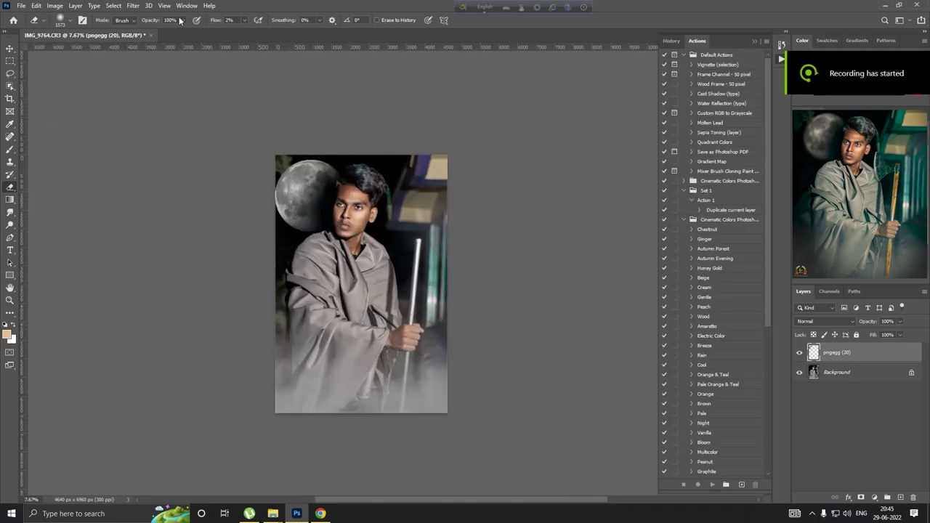
{"action": "left_click", "coordinate": [133, 5]}
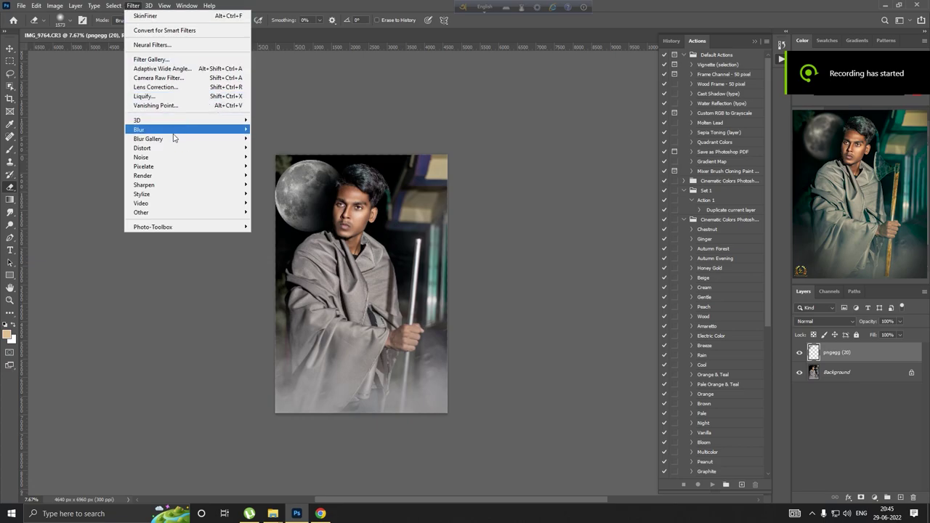
{"action": "mouse_move", "coordinate": [149, 138]}
{"action": "left_click", "coordinate": [268, 158]}
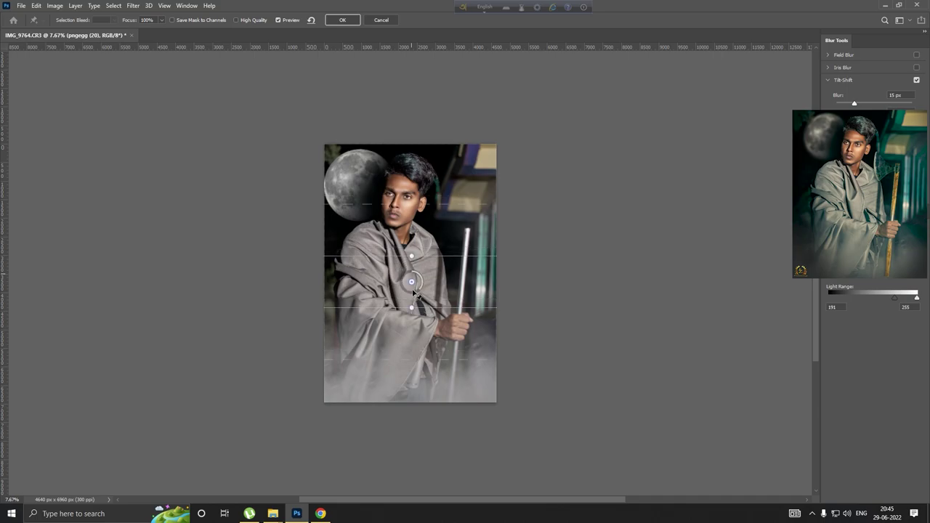
{"action": "left_click_drag", "start_coordinate": [409, 274], "coordinate": [412, 374]}
{"action": "scroll", "coordinate": [443, 181], "scroll_direction": "up", "scroll_amount": 2}
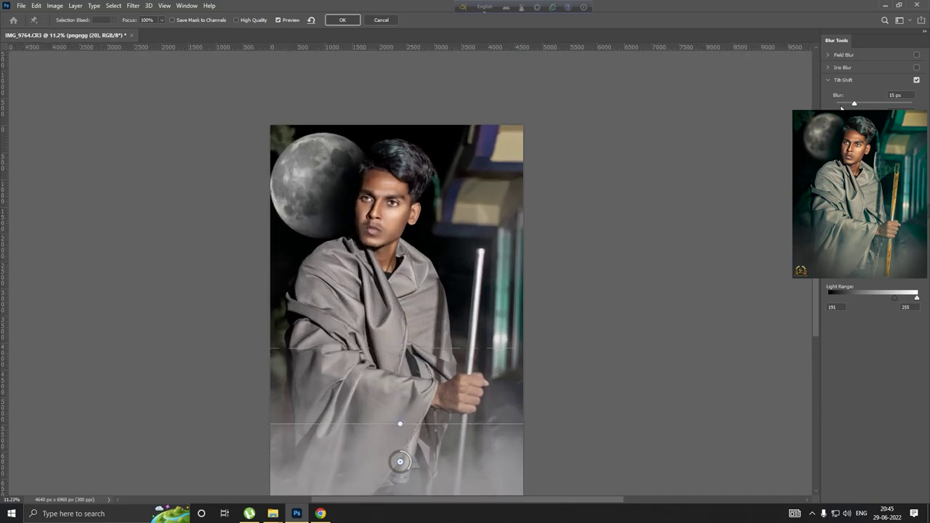
{"action": "mouse_move", "coordinate": [854, 104]}
{"action": "left_mouse_down"}
{"action": "mouse_move", "coordinate": [907, 104]}
{"action": "mouse_move", "coordinate": [872, 104]}
{"action": "left_mouse_up"}
{"action": "scroll", "coordinate": [478, 121], "scroll_direction": "down", "scroll_amount": 1}
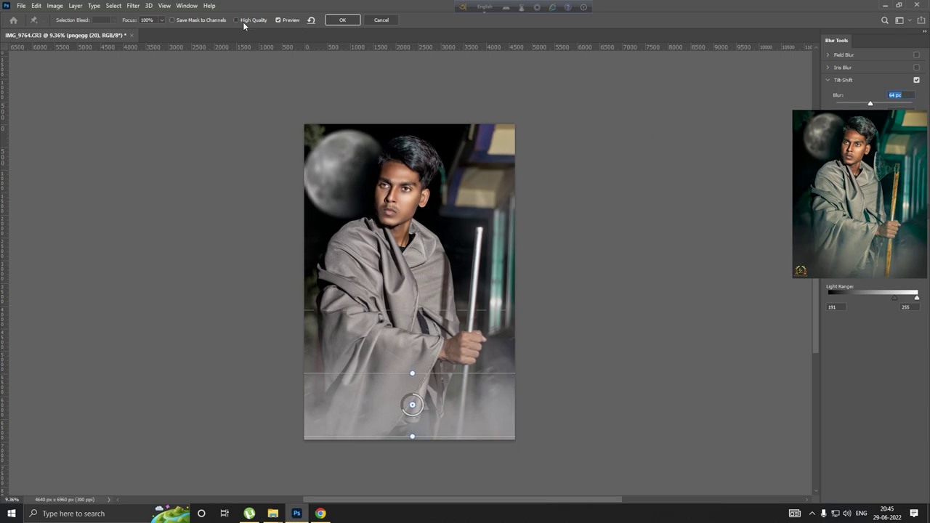
{"action": "left_click", "coordinate": [351, 22]}
In Camera Raw, adjust the moon's shadows and push Texture to +100, then apply.
{"action": "scroll", "coordinate": [407, 179], "scroll_direction": "up", "scroll_amount": 2}
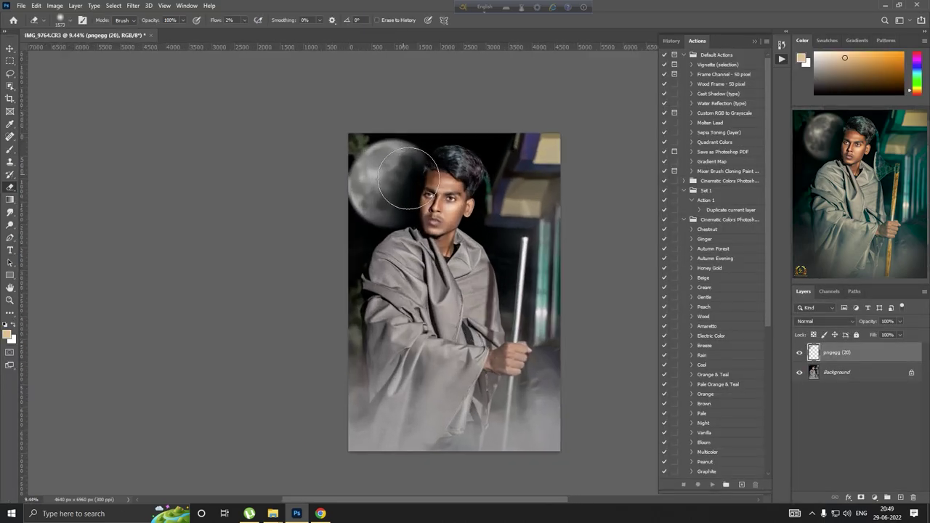
{"action": "scroll", "coordinate": [407, 178], "scroll_direction": "up", "scroll_amount": 2}
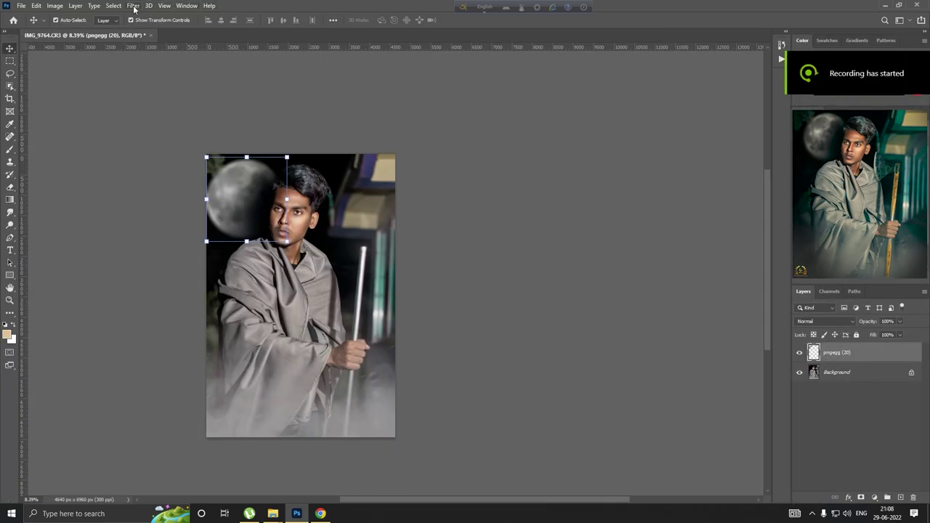
{"action": "left_click", "coordinate": [133, 6]}
{"action": "key", "text": "Escape"}
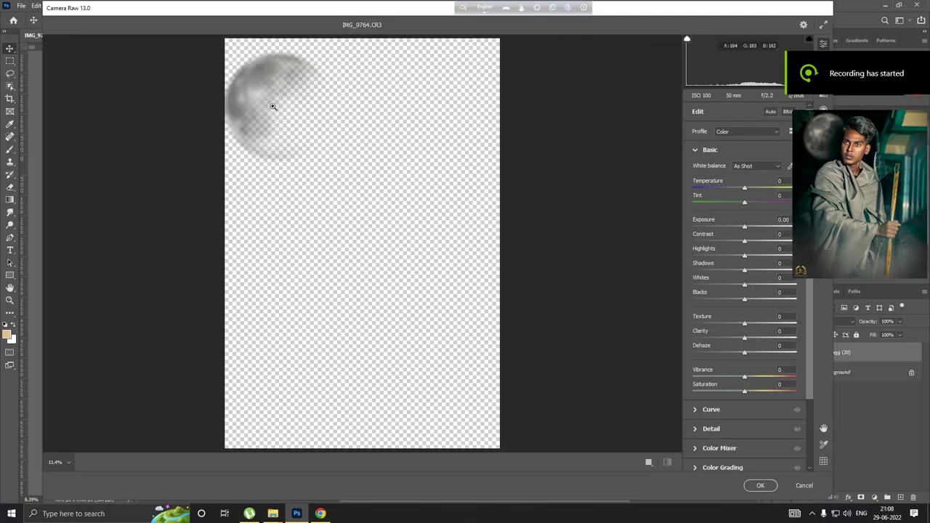
{"action": "left_click", "coordinate": [255, 103]}
{"action": "left_click", "coordinate": [324, 155], "text": "alt"}
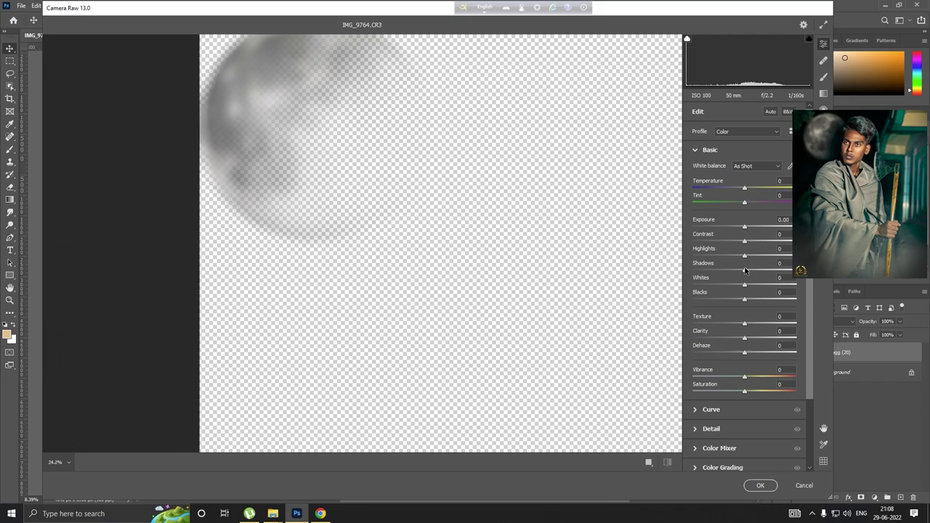
{"action": "left_click_drag", "start_coordinate": [693, 269], "coordinate": [706, 288]}
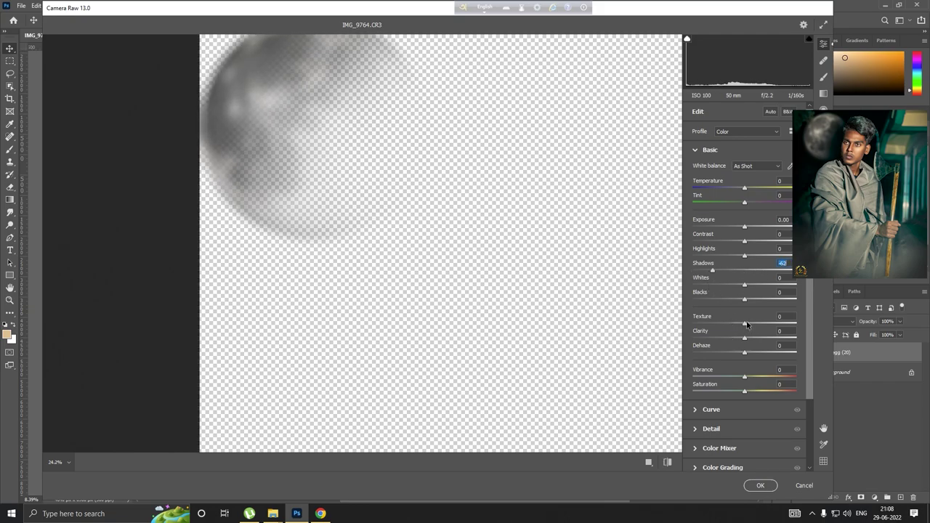
{"action": "left_click_drag", "start_coordinate": [745, 324], "coordinate": [817, 335]}
{"action": "left_click", "coordinate": [760, 486]}
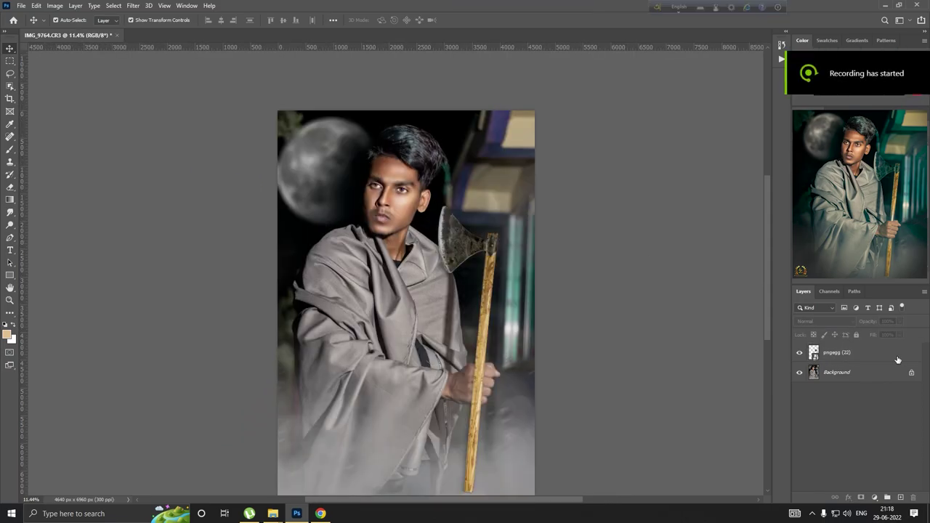
Select the pngegg axe layer and lower its opacity to 17%.
{"action": "left_click", "coordinate": [447, 218]}
{"action": "scroll", "coordinate": [392, 233], "scroll_direction": "down", "scroll_amount": 1}
{"action": "scroll", "coordinate": [399, 254], "scroll_direction": "up", "scroll_amount": 1}
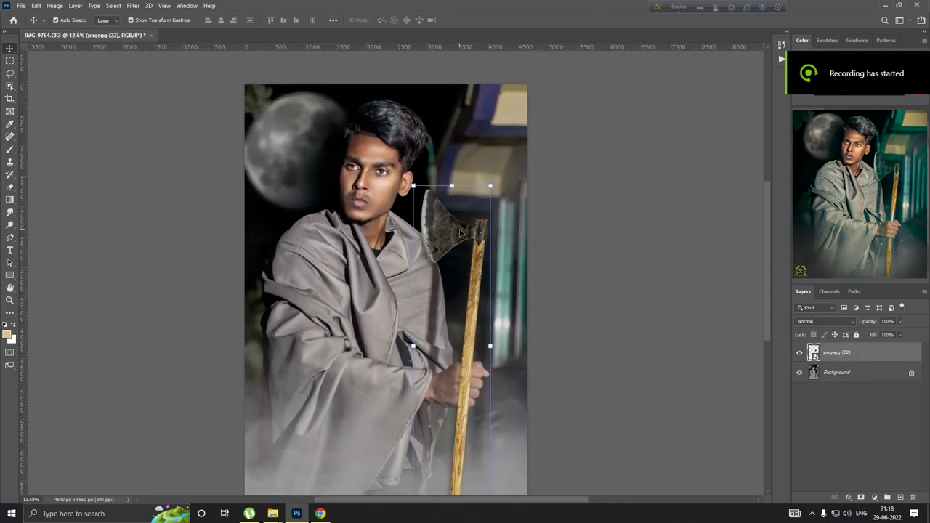
{"action": "scroll", "coordinate": [483, 324], "scroll_direction": "down", "scroll_amount": 1}
{"action": "scroll", "coordinate": [482, 324], "scroll_direction": "up", "scroll_amount": 4}
{"action": "scroll", "coordinate": [483, 324], "scroll_direction": "up", "scroll_amount": 4}
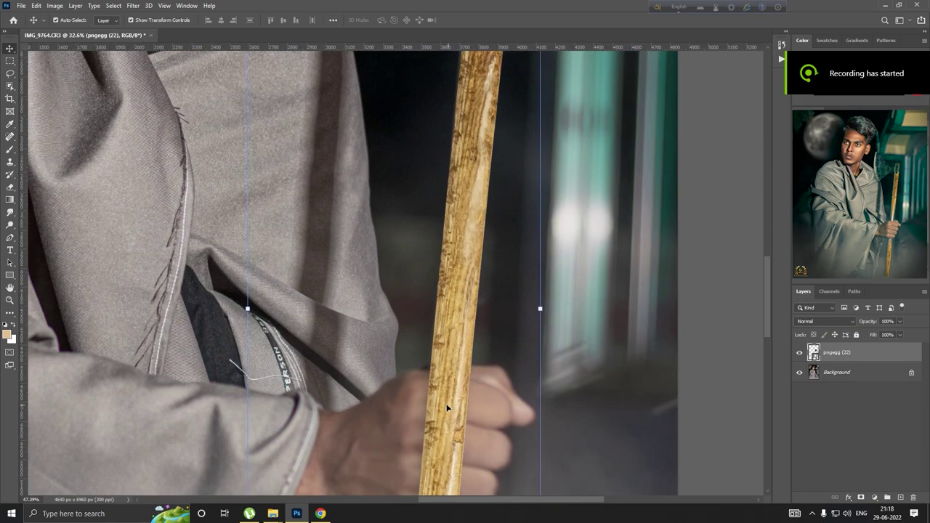
{"action": "scroll", "coordinate": [483, 324], "scroll_direction": "up", "scroll_amount": 2}
{"action": "left_click", "coordinate": [901, 322]}
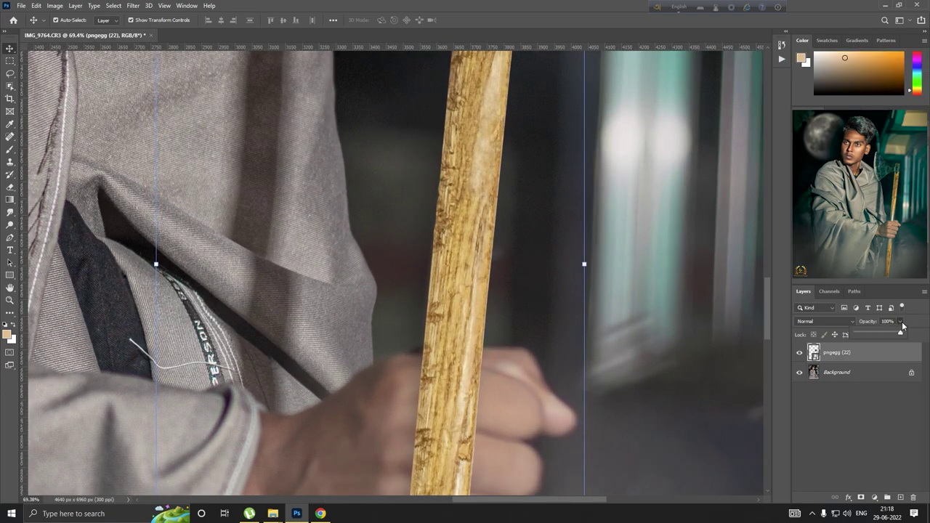
{"action": "left_click", "coordinate": [865, 334]}
{"action": "scroll", "coordinate": [490, 370], "scroll_direction": "up", "scroll_amount": 1}
{"action": "scroll", "coordinate": [438, 331], "scroll_direction": "up", "scroll_amount": 1}
{"action": "scroll", "coordinate": [465, 304], "scroll_direction": "up", "scroll_amount": 1}
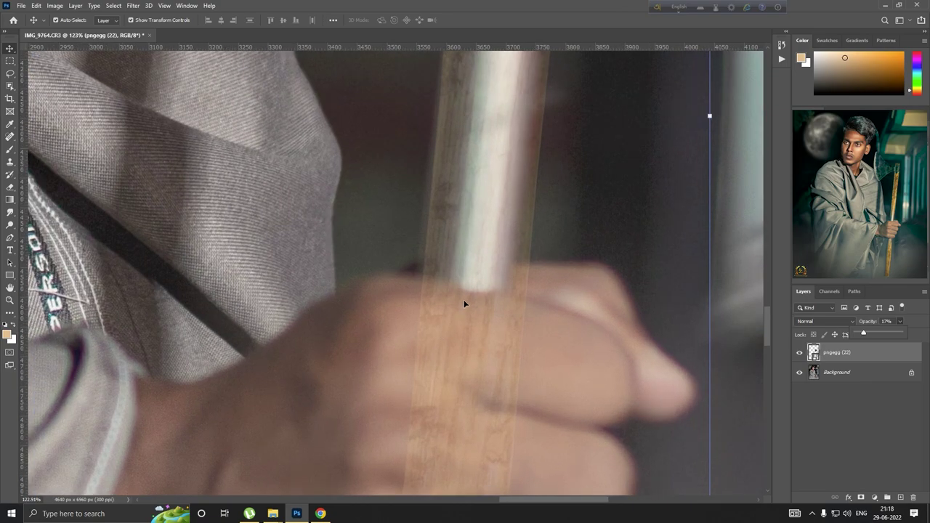
Trace a Pen path around the axe handle where it crosses the fist.
{"action": "left_click", "coordinate": [9, 238]}
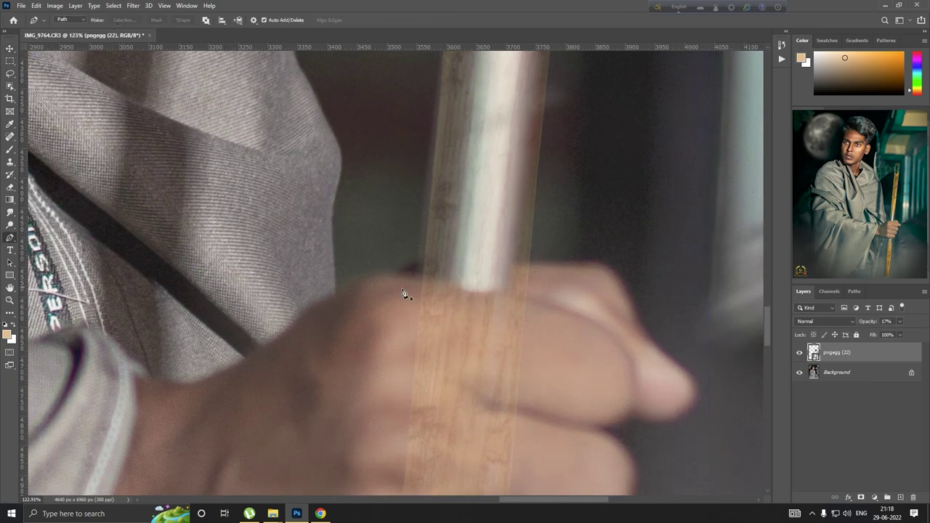
{"action": "left_click", "coordinate": [400, 276]}
{"action": "left_click", "coordinate": [455, 290]}
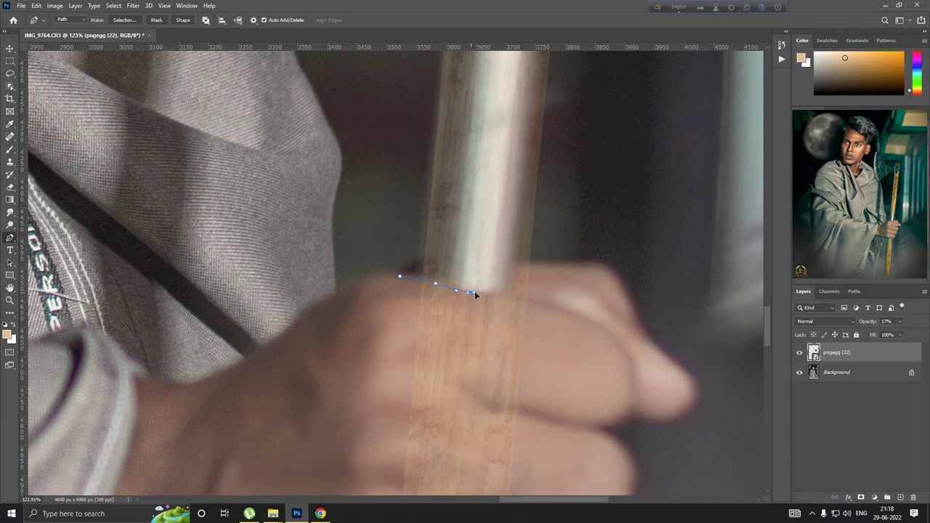
{"action": "scroll", "coordinate": [532, 302], "scroll_direction": "down", "scroll_amount": 3}
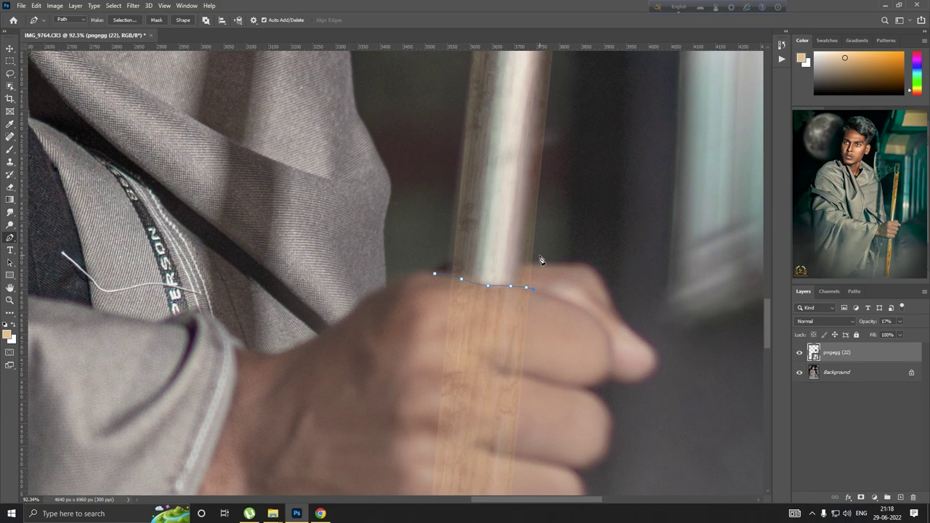
{"action": "scroll", "coordinate": [533, 301], "scroll_direction": "down", "scroll_amount": 2}
{"action": "scroll", "coordinate": [533, 302], "scroll_direction": "down", "scroll_amount": 2}
{"action": "scroll", "coordinate": [535, 420], "scroll_direction": "up", "scroll_amount": 3}
{"action": "scroll", "coordinate": [535, 420], "scroll_direction": "up", "scroll_amount": 2}
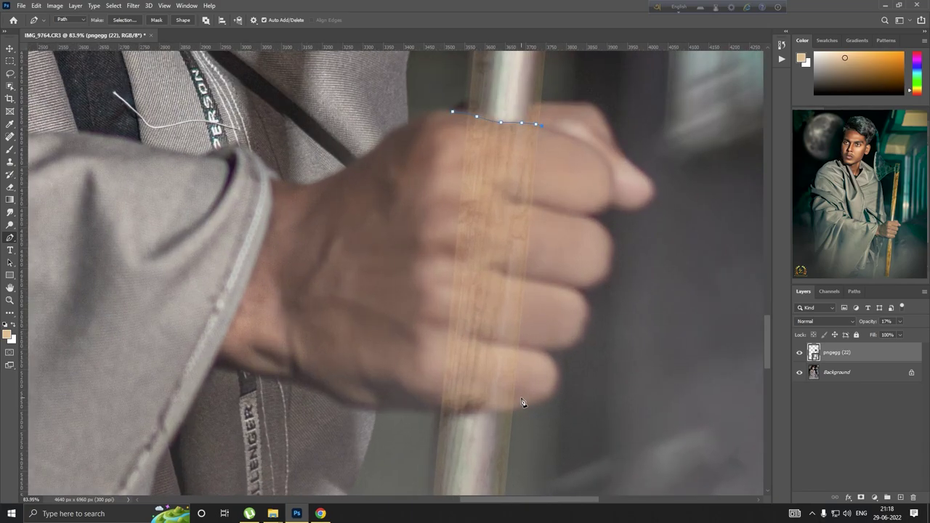
{"action": "left_click", "coordinate": [520, 401]}
{"action": "scroll", "coordinate": [520, 401], "scroll_direction": "up", "scroll_amount": 1}
{"action": "scroll", "coordinate": [513, 415], "scroll_direction": "up", "scroll_amount": 2}
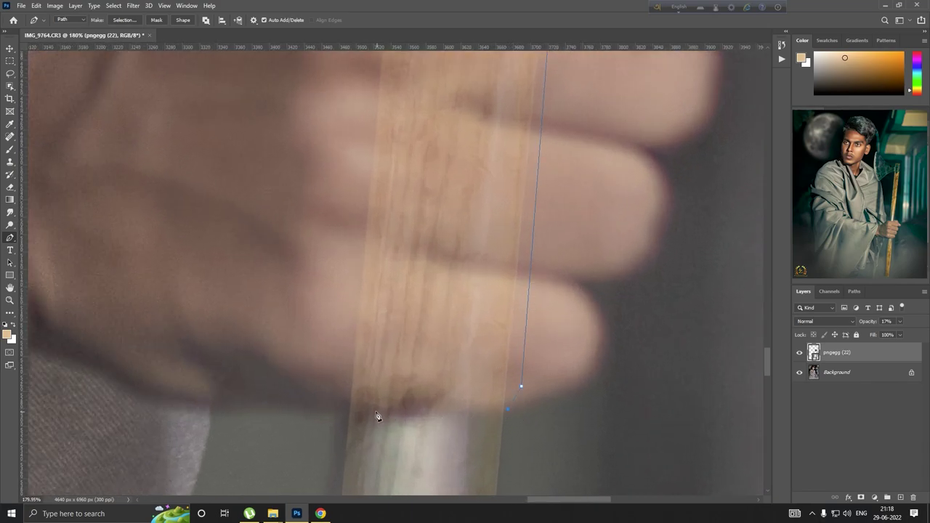
{"action": "scroll", "coordinate": [311, 412], "scroll_direction": "down", "scroll_amount": 1}
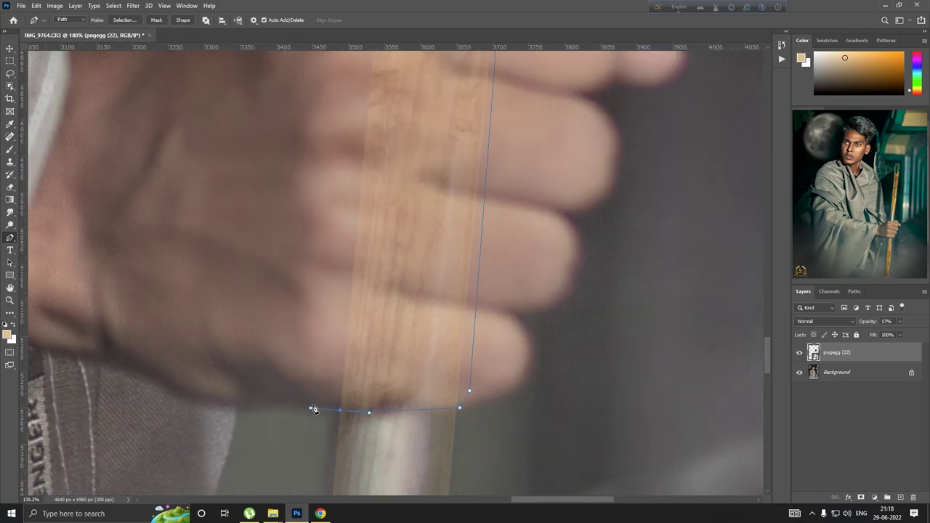
{"action": "scroll", "coordinate": [311, 409], "scroll_direction": "down", "scroll_amount": 2}
Close the handle path and turn it into a slightly feathered selection.
{"action": "left_click", "coordinate": [342, 160]}
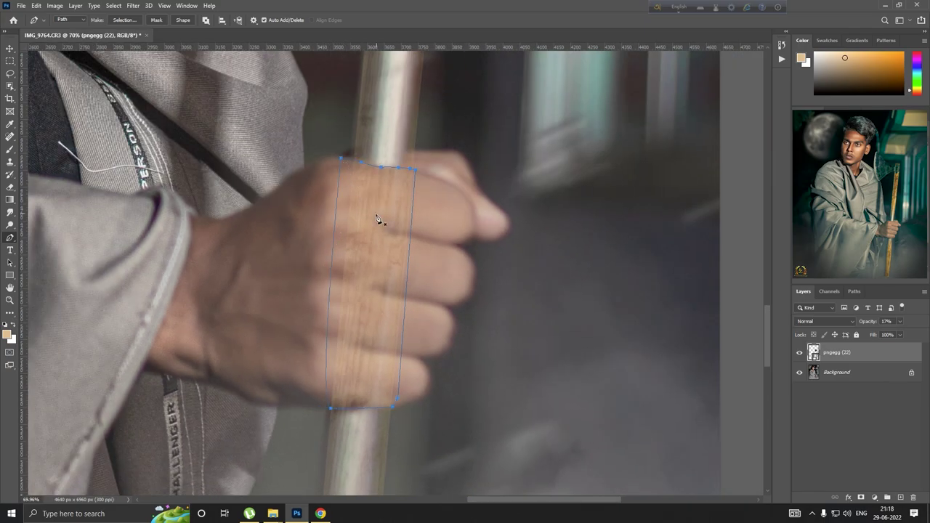
{"action": "right_click", "coordinate": [380, 220]}
{"action": "left_click", "coordinate": [407, 257]}
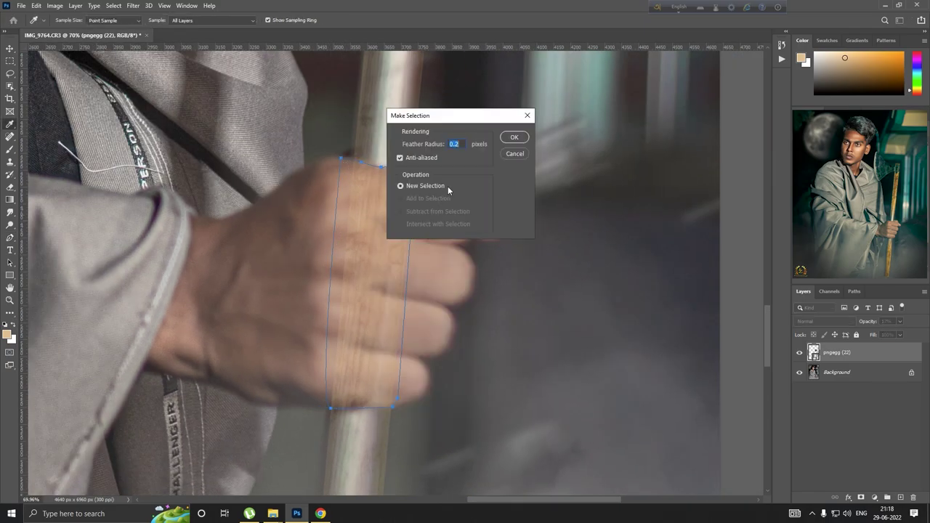
{"action": "left_click", "coordinate": [528, 137]}
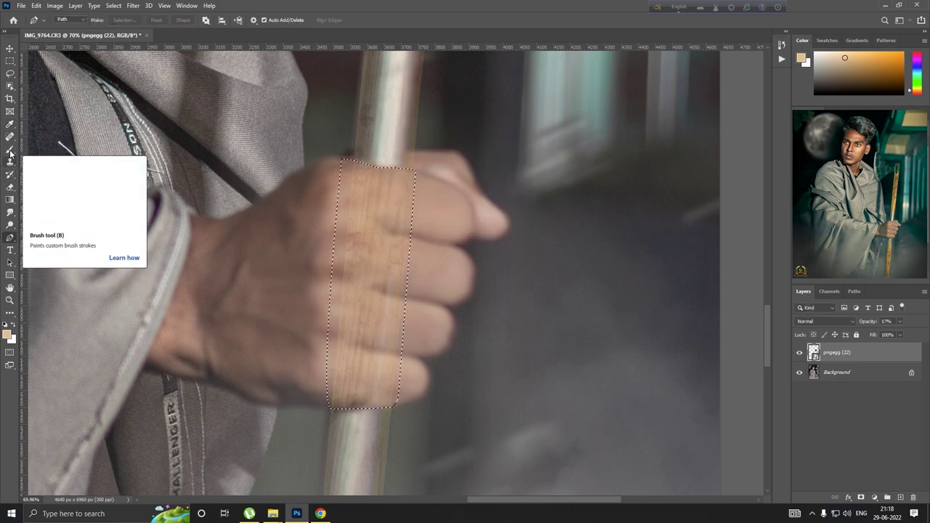
Rasterize the axe layer and erase the handle over the fingers at 100% flow, then deselect.
{"action": "left_click", "coordinate": [10, 187]}
{"action": "left_click", "coordinate": [369, 198]}
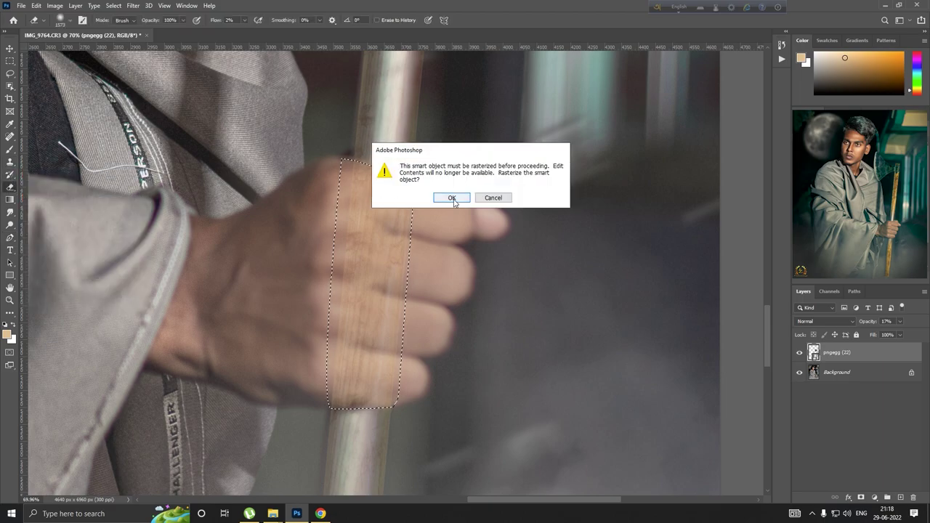
{"action": "left_click", "coordinate": [451, 197]}
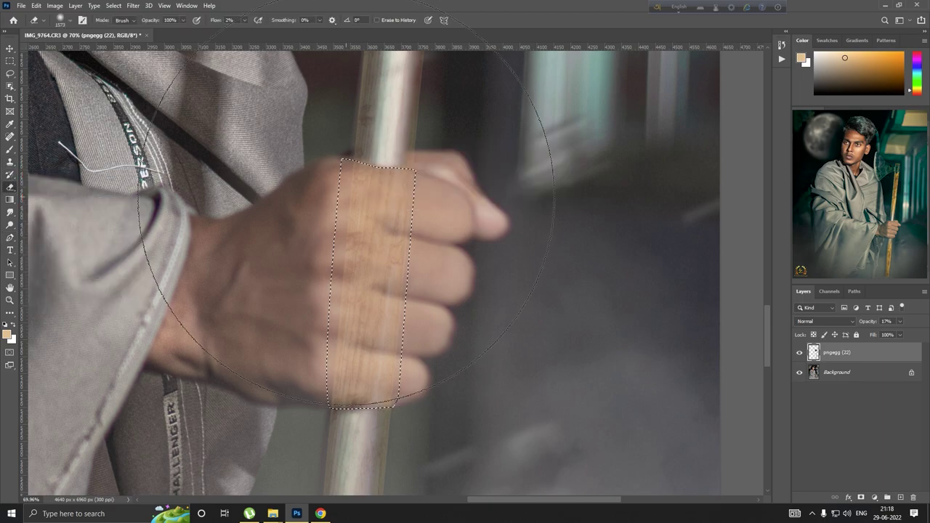
{"action": "left_click", "coordinate": [244, 20]}
{"action": "left_click_drag", "start_coordinate": [241, 32], "coordinate": [294, 33]}
{"action": "left_click", "coordinate": [365, 320]}
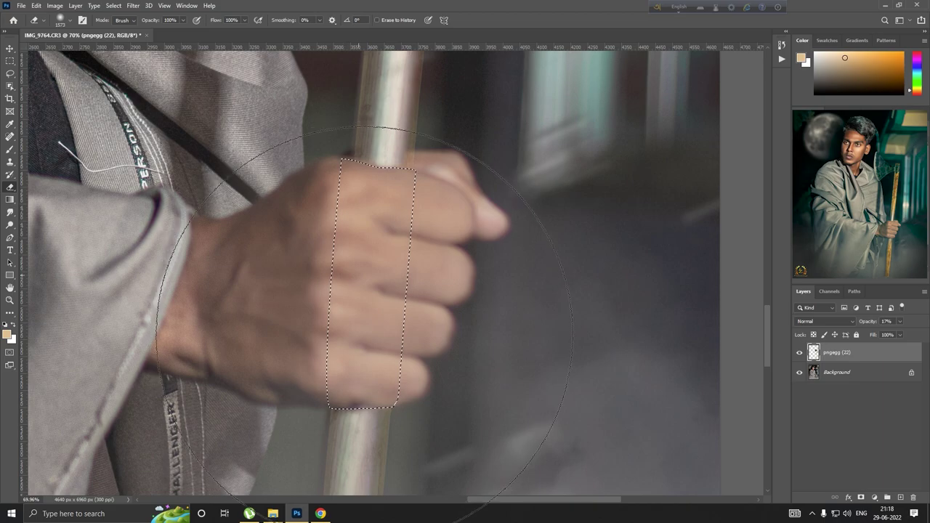
{"action": "key", "text": "ctrl+d"}
{"action": "scroll", "coordinate": [519, 307], "scroll_direction": "down", "scroll_amount": 3}
{"action": "scroll", "coordinate": [539, 305], "scroll_direction": "down", "scroll_amount": 3}
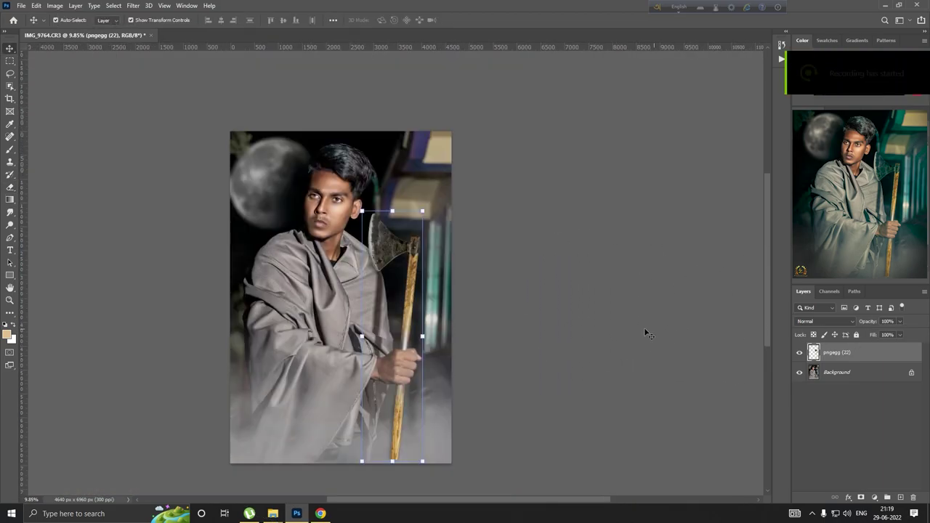
Render a Tilt-Shift blur on the axe layer, keeping Blur at 15 px.
{"action": "left_click", "coordinate": [131, 5]}
{"action": "mouse_move", "coordinate": [149, 139]}
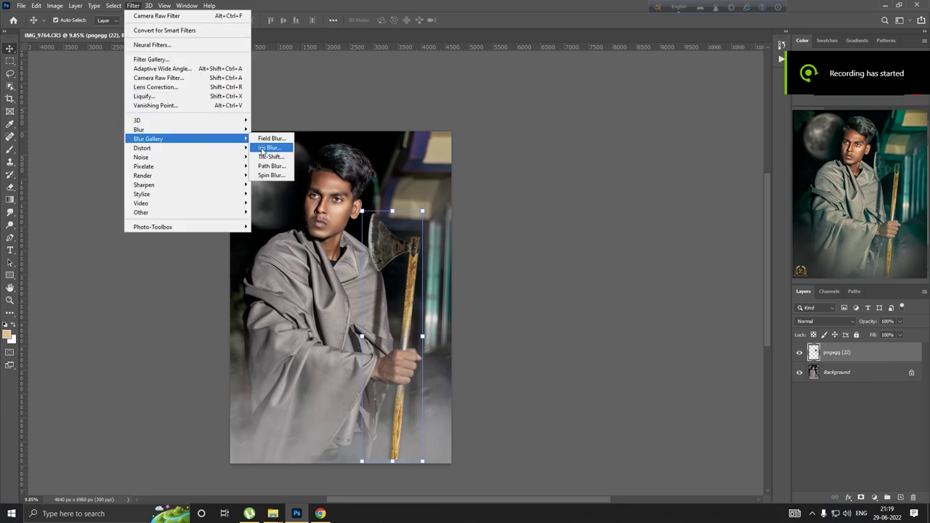
{"action": "left_click", "coordinate": [271, 156]}
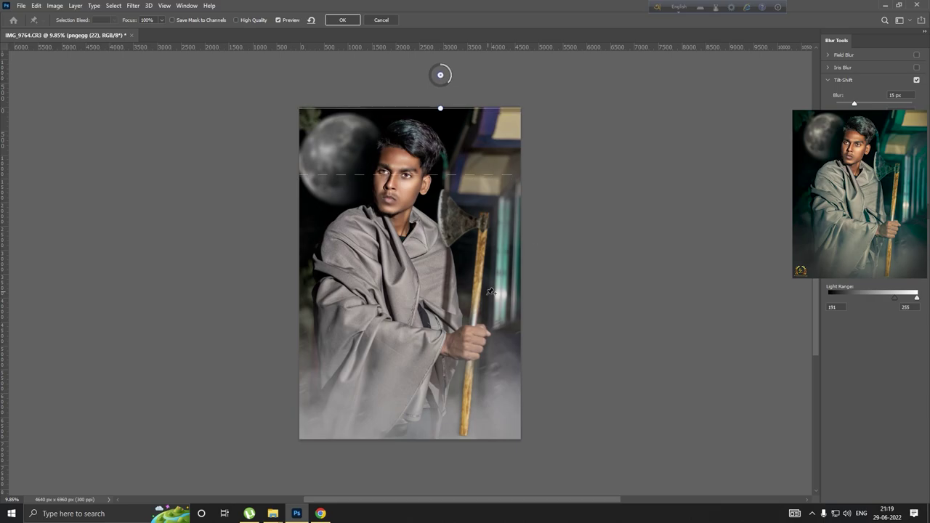
{"action": "scroll", "coordinate": [441, 334], "scroll_direction": "up", "scroll_amount": 5}
{"action": "scroll", "coordinate": [372, 361], "scroll_direction": "down", "scroll_amount": 4}
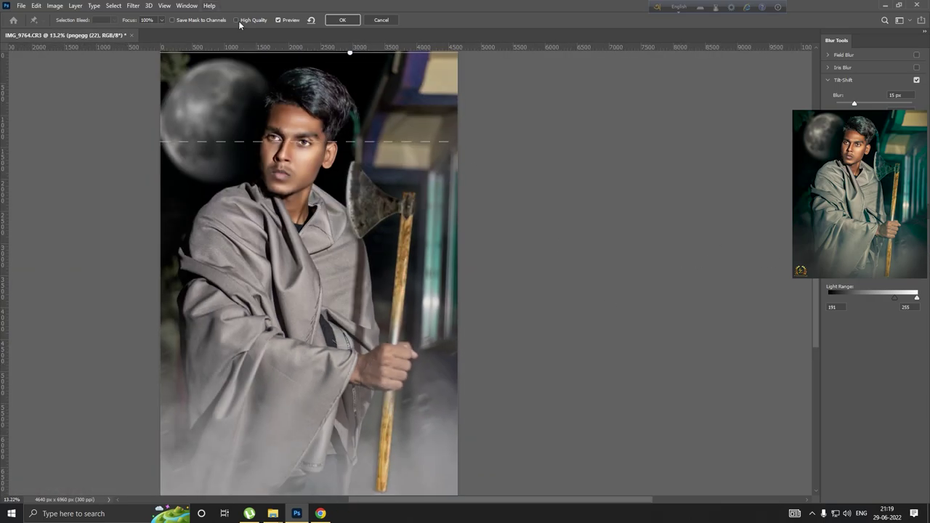
{"action": "left_click", "coordinate": [342, 20]}
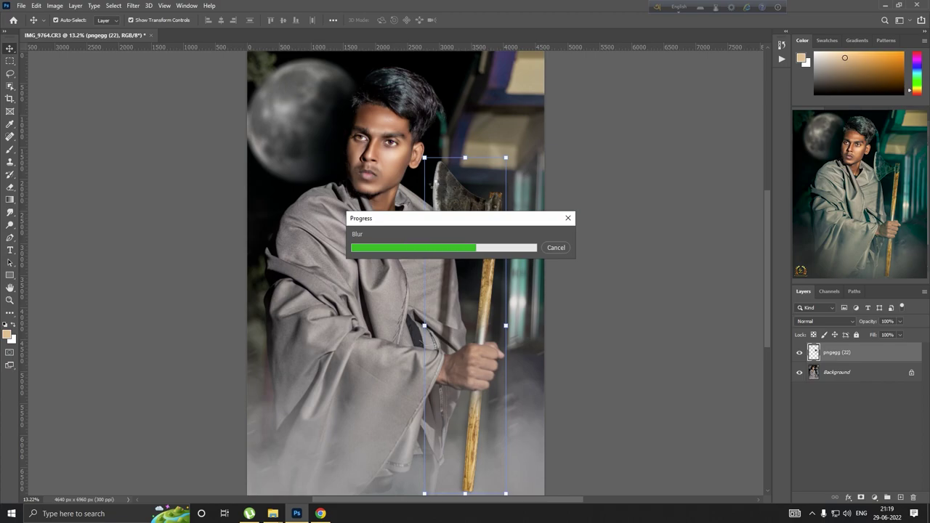
{"action": "scroll", "coordinate": [445, 250], "scroll_direction": "down", "scroll_amount": 3}
Flatten all layers into a single image.
{"action": "scroll", "coordinate": [443, 249], "scroll_direction": "up", "scroll_amount": 2}
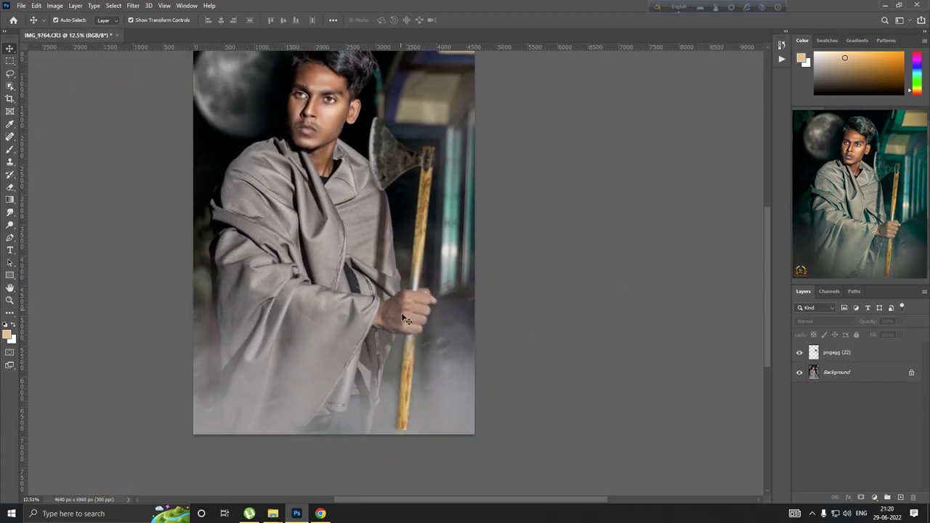
{"action": "scroll", "coordinate": [401, 312], "scroll_direction": "down", "scroll_amount": 2}
{"action": "left_click", "coordinate": [832, 374]}
{"action": "right_click", "coordinate": [843, 374]}
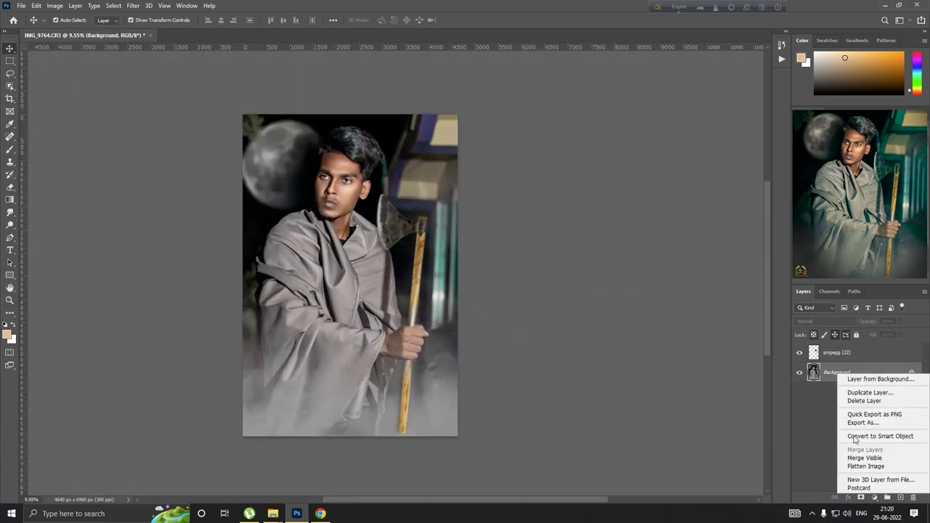
{"action": "left_click", "coordinate": [864, 470]}
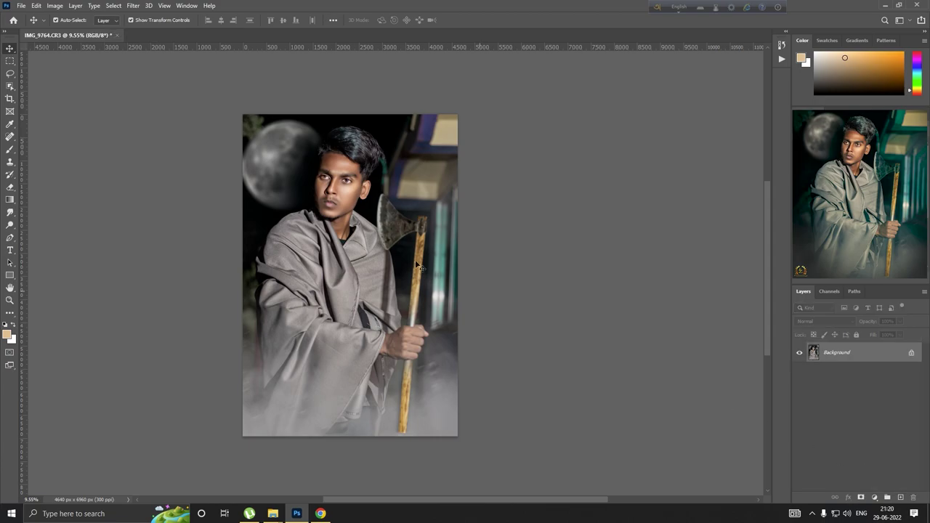
Crop to a widened 4:5 frame that leaves transparent strips at both sides.
{"action": "left_click", "coordinate": [9, 99]}
{"action": "right_click", "coordinate": [363, 264]}
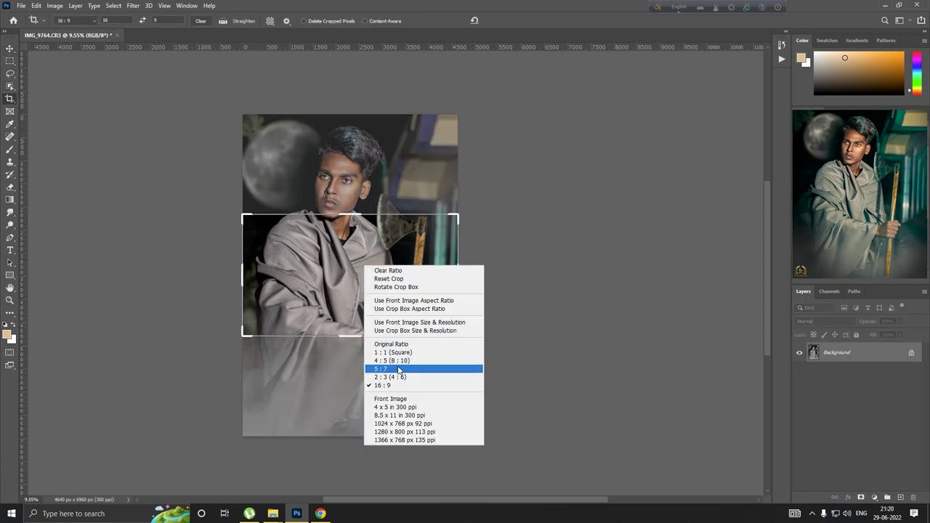
{"action": "left_click", "coordinate": [398, 360]}
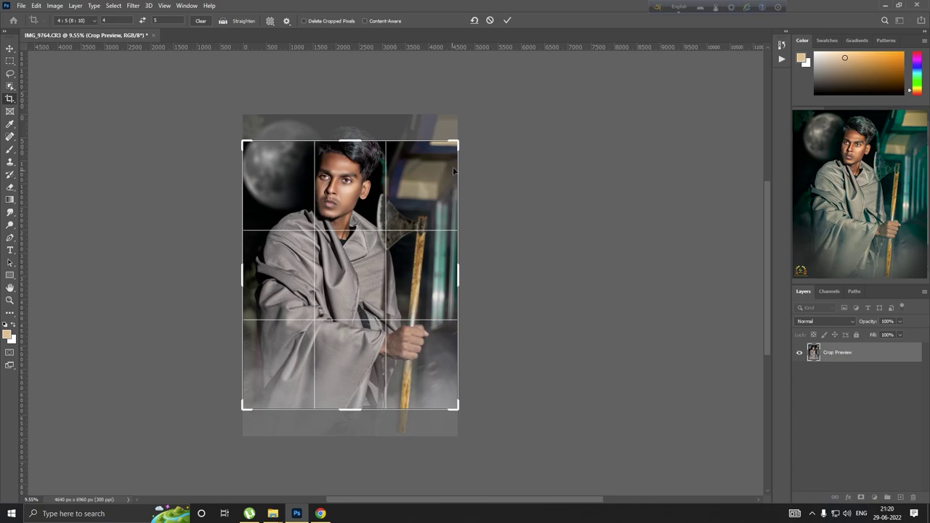
{"action": "left_click_drag", "start_coordinate": [457, 142], "coordinate": [469, 128]}
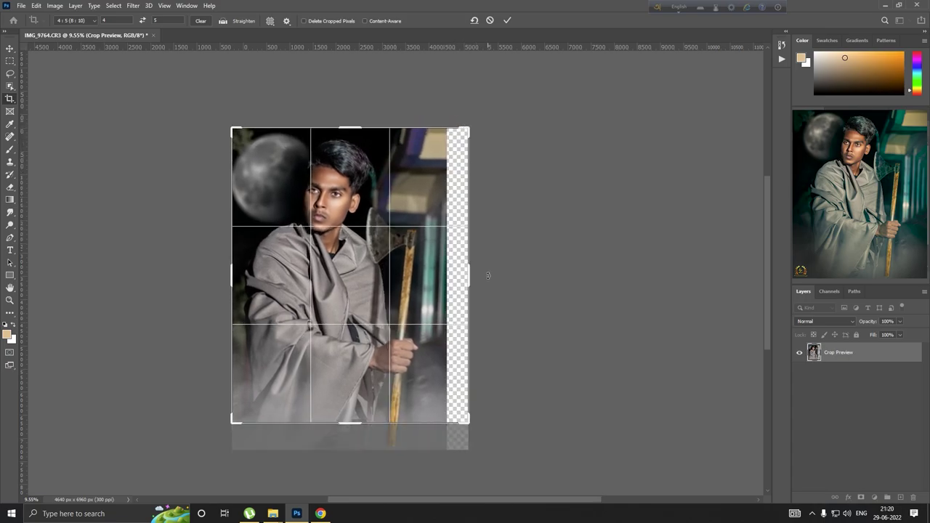
{"action": "left_click_drag", "start_coordinate": [469, 423], "coordinate": [479, 437]}
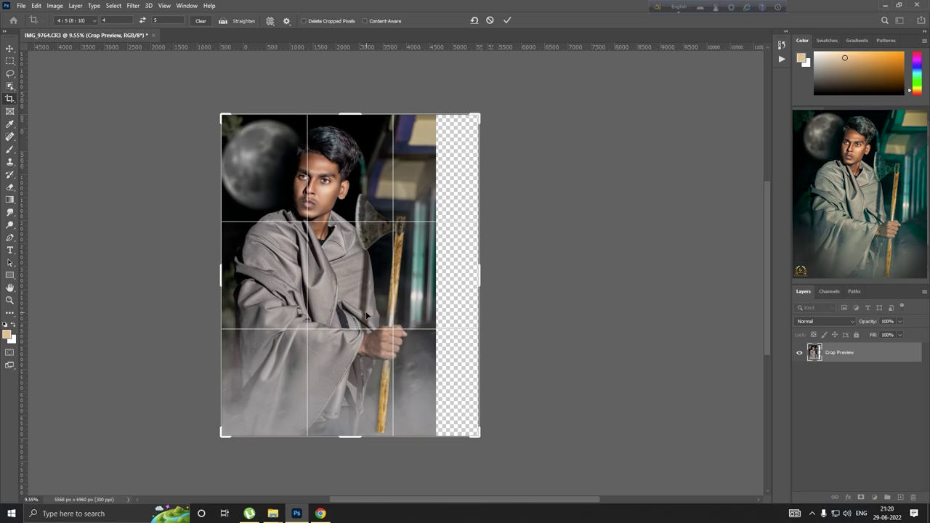
{"action": "left_click_drag", "start_coordinate": [367, 314], "coordinate": [400, 316]}
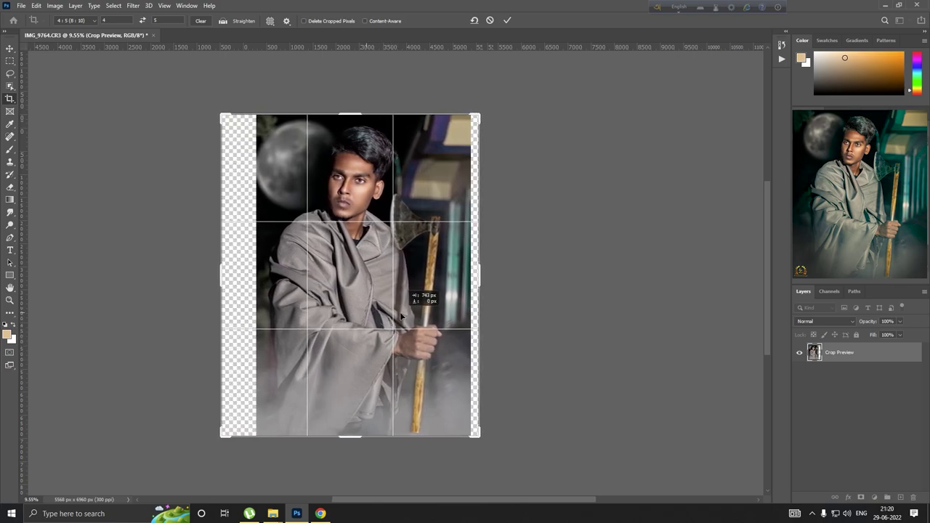
{"action": "left_click_drag", "start_coordinate": [401, 316], "coordinate": [390, 308]}
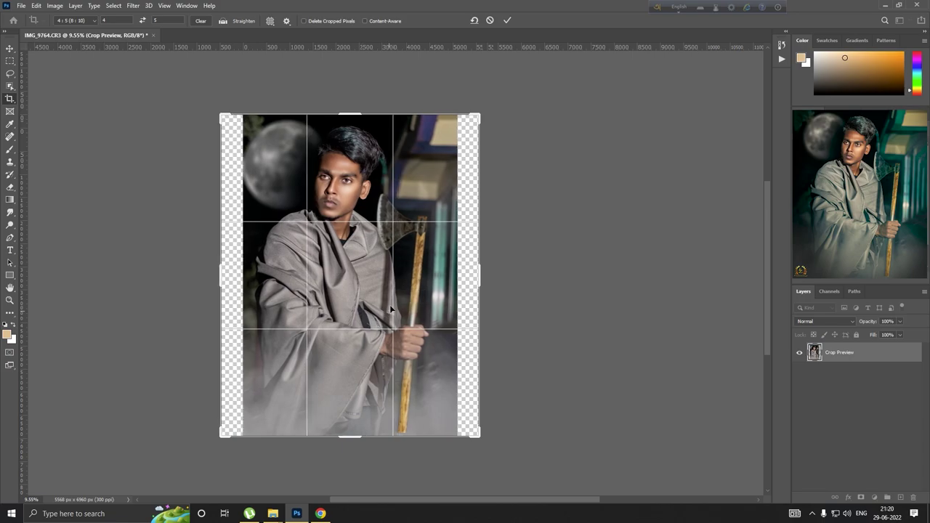
{"action": "left_click", "coordinate": [508, 22]}
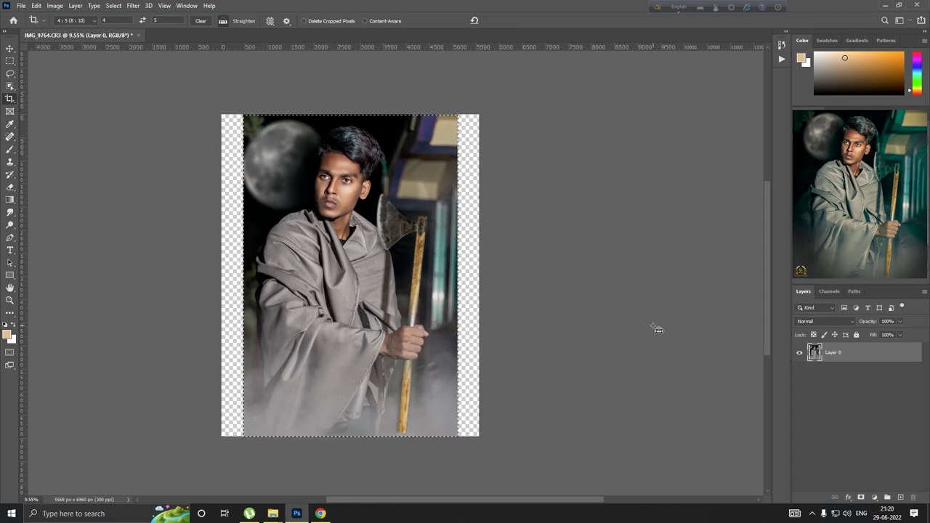
Fill the lassoed transparent side strips with Content-Aware fill.
{"action": "left_click", "coordinate": [10, 73]}
{"action": "right_click", "coordinate": [240, 163]}
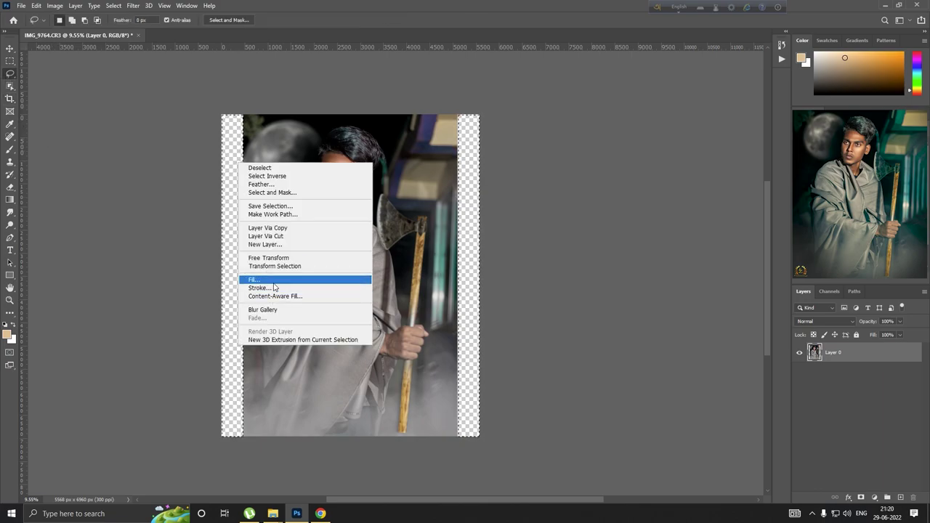
{"action": "left_click", "coordinate": [274, 282]}
{"action": "left_click", "coordinate": [498, 129]}
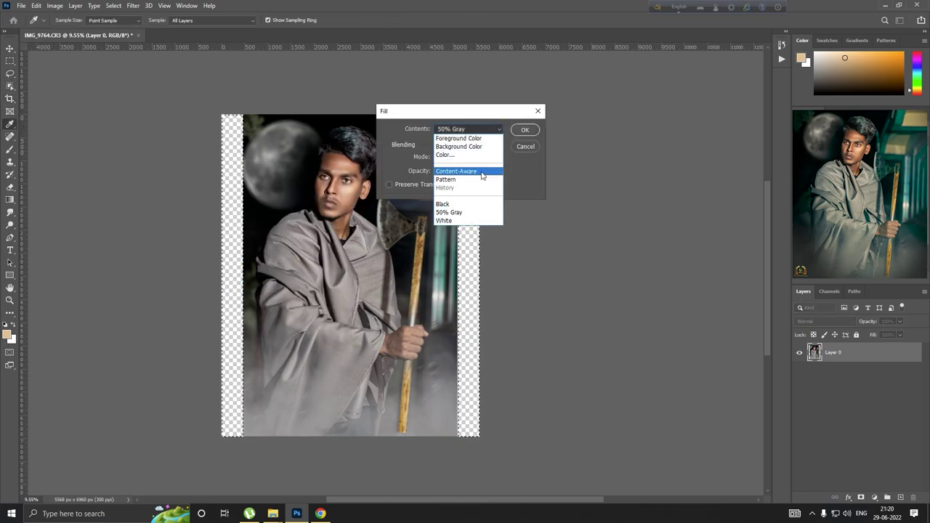
{"action": "left_click", "coordinate": [482, 172]}
{"action": "left_click", "coordinate": [524, 131]}
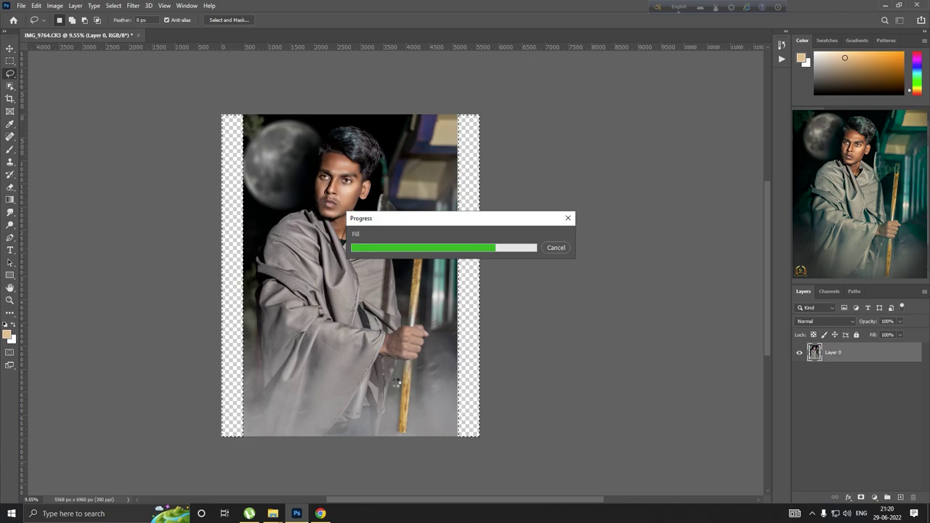
Deselect the filled side strips.
{"action": "key", "text": "ctrl+d"}
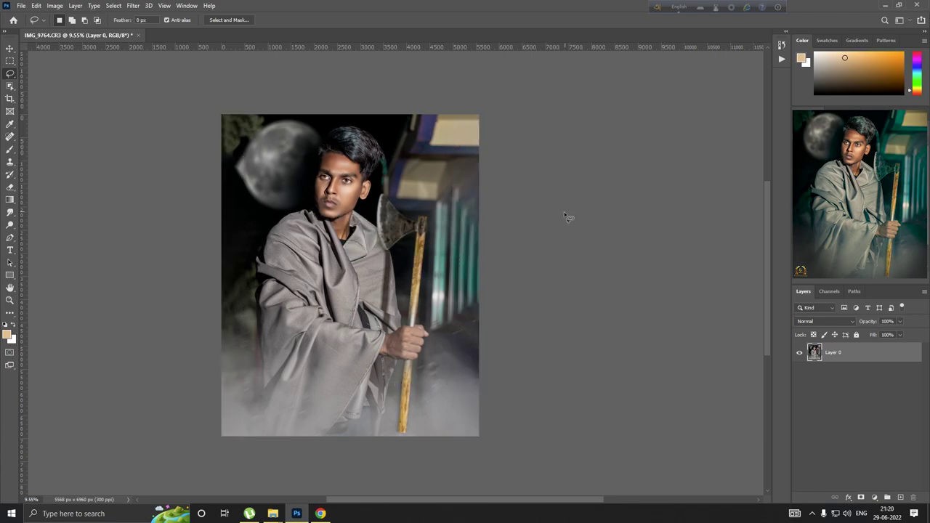
{"action": "scroll", "coordinate": [290, 354], "scroll_direction": "up", "scroll_amount": 2}
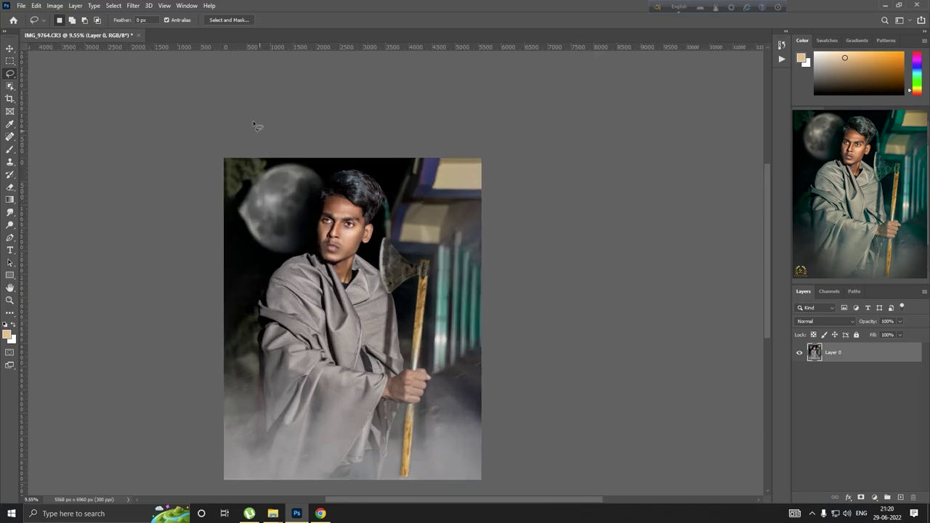
{"action": "scroll", "coordinate": [329, 271], "scroll_direction": "up", "scroll_amount": 2}
{"action": "scroll", "coordinate": [329, 272], "scroll_direction": "up", "scroll_amount": 4}
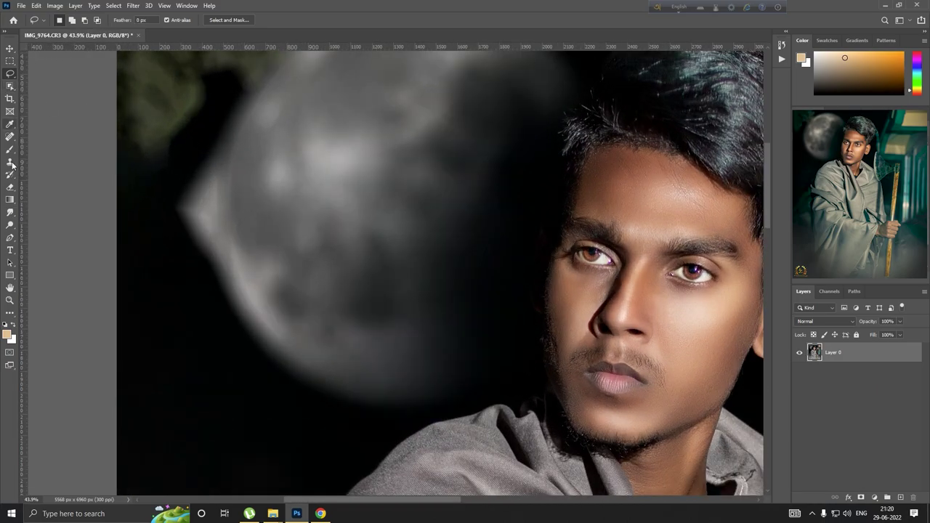
{"action": "scroll", "coordinate": [374, 246], "scroll_direction": "down", "scroll_amount": 7}
{"action": "scroll", "coordinate": [372, 246], "scroll_direction": "up", "scroll_amount": 1}
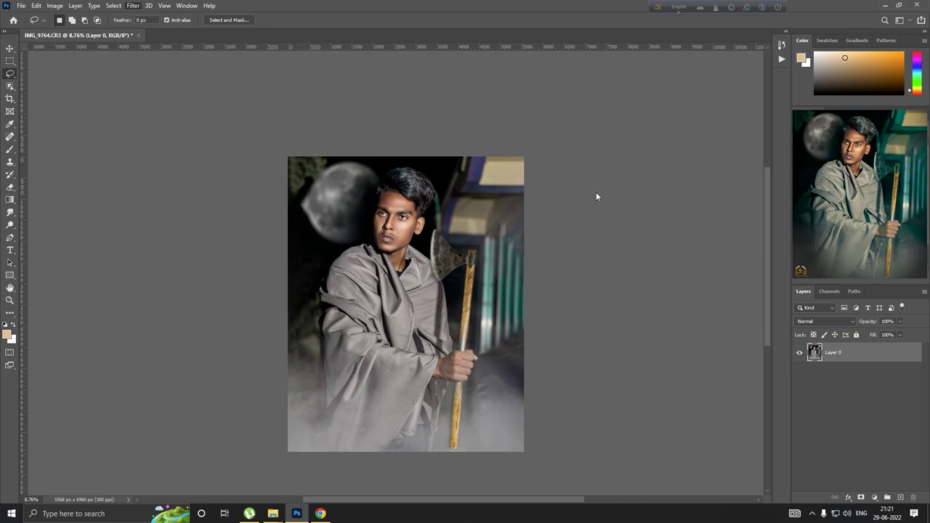
Open Liquify (Shift+Ctrl+X) and zoom out to see the whole image.
{"action": "key", "text": "shift+ctrl+x"}
{"action": "scroll", "coordinate": [193, 81], "scroll_direction": "up", "scroll_amount": 2}
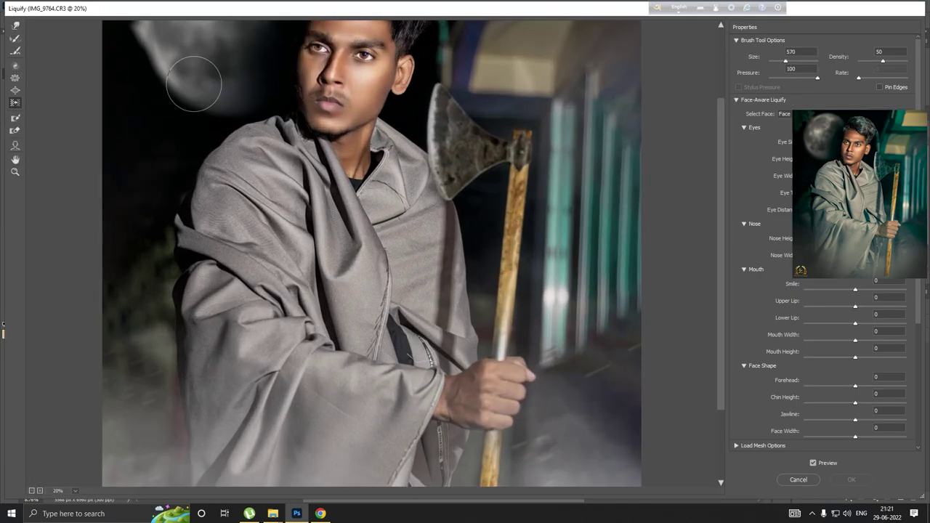
{"action": "scroll", "coordinate": [196, 94], "scroll_direction": "down", "scroll_amount": 1}
{"action": "scroll", "coordinate": [204, 119], "scroll_direction": "down", "scroll_amount": 1}
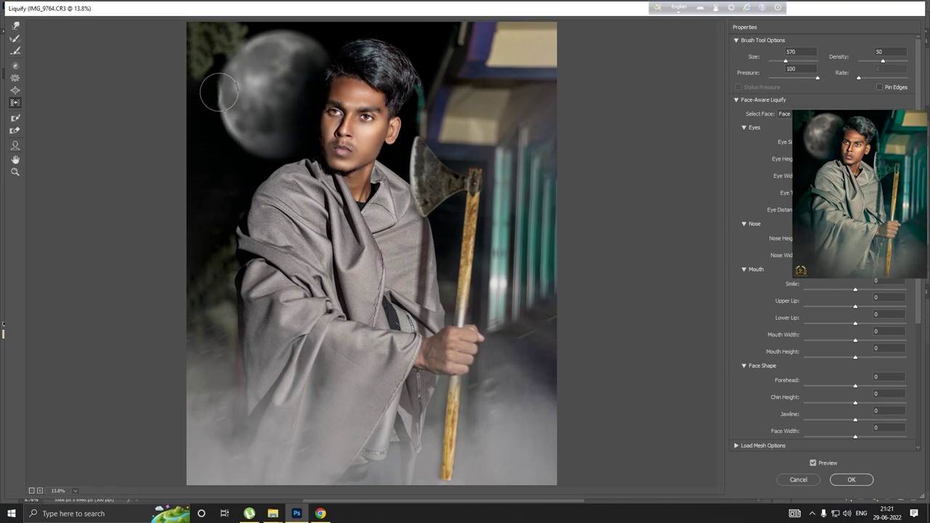
{"action": "key", "text": "ctrl+minus"}
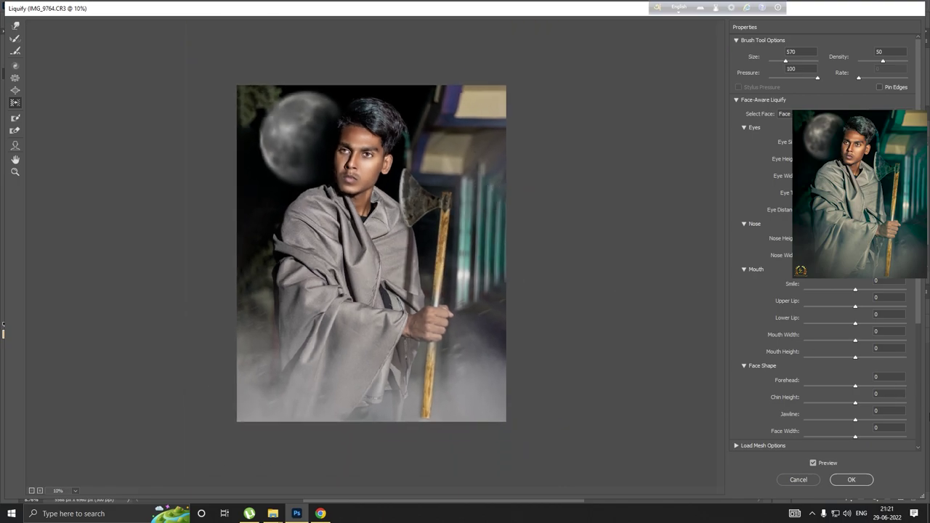
Warp the moon's pointed left edge into a round outline.
{"action": "left_click_drag", "start_coordinate": [340, 212], "coordinate": [349, 213]}
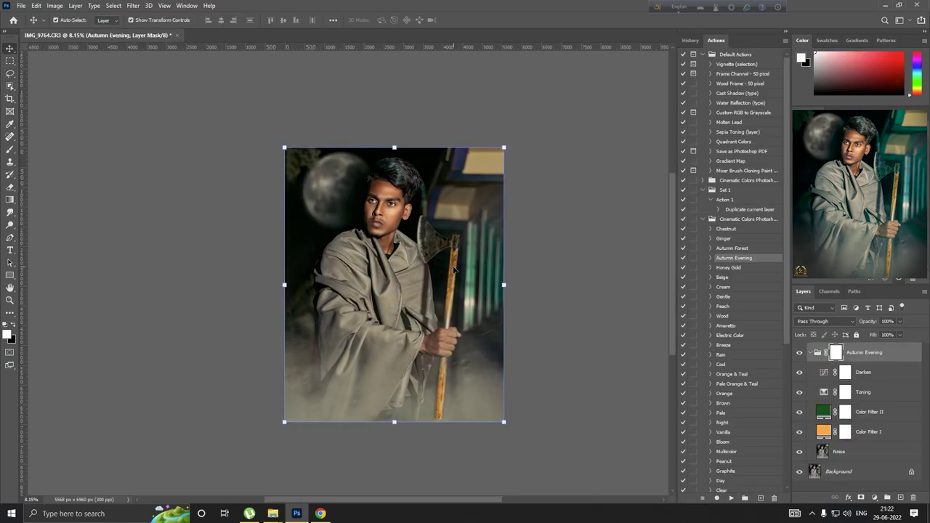
{"action": "scroll", "coordinate": [436, 298], "scroll_direction": "down", "scroll_amount": 2}
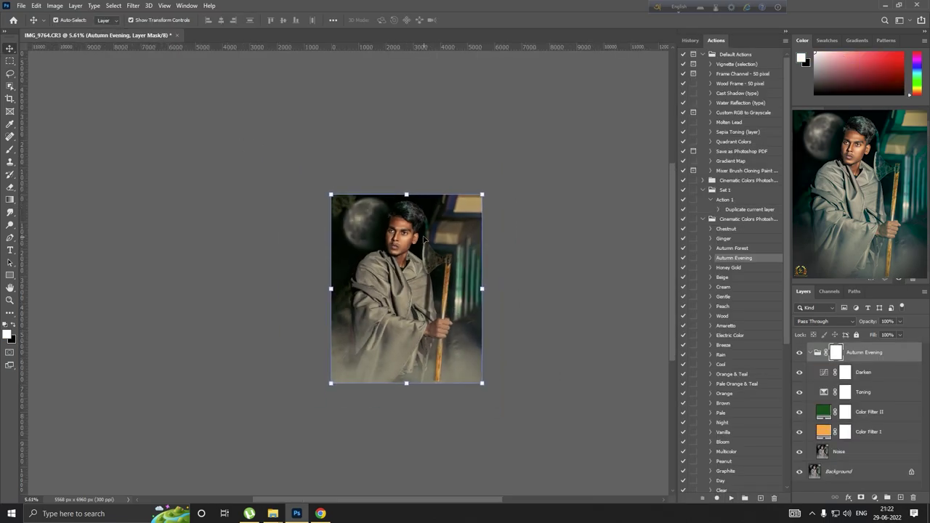
{"action": "scroll", "coordinate": [425, 239], "scroll_direction": "up", "scroll_amount": 2}
{"action": "scroll", "coordinate": [423, 242], "scroll_direction": "up", "scroll_amount": 1}
{"action": "scroll", "coordinate": [421, 244], "scroll_direction": "up", "scroll_amount": 4}
{"action": "scroll", "coordinate": [420, 250], "scroll_direction": "up", "scroll_amount": 3}
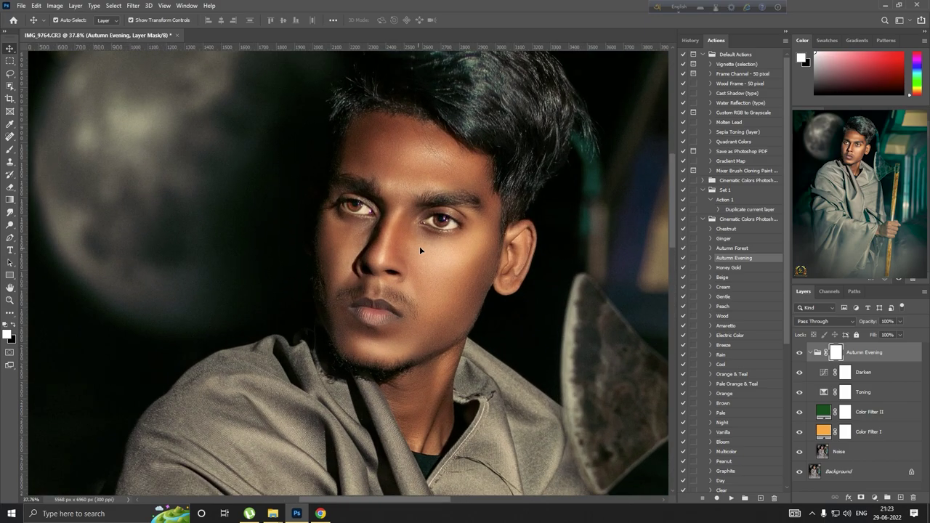
{"action": "scroll", "coordinate": [419, 250], "scroll_direction": "up", "scroll_amount": 1}
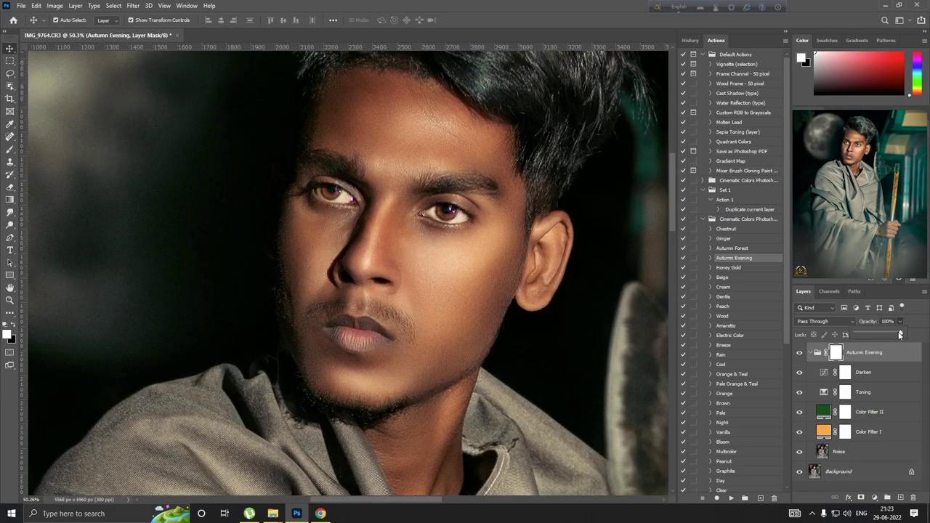
Reduce the Autumn Evening group's opacity to 54%.
{"action": "left_click_drag", "start_coordinate": [842, 335], "coordinate": [880, 333]}
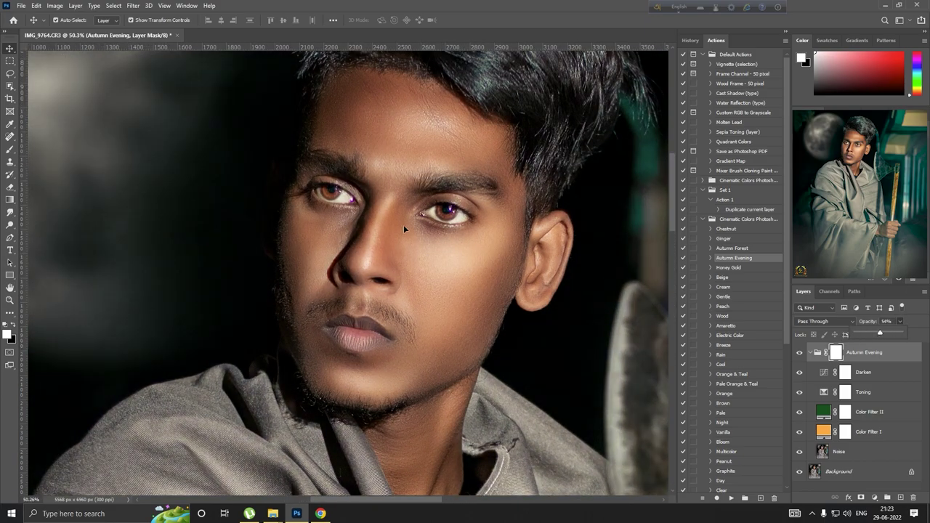
{"action": "scroll", "coordinate": [391, 249], "scroll_direction": "down", "scroll_amount": 2}
{"action": "scroll", "coordinate": [407, 262], "scroll_direction": "down", "scroll_amount": 4}
{"action": "scroll", "coordinate": [450, 284], "scroll_direction": "down", "scroll_amount": 2}
{"action": "scroll", "coordinate": [476, 294], "scroll_direction": "up", "scroll_amount": 1}
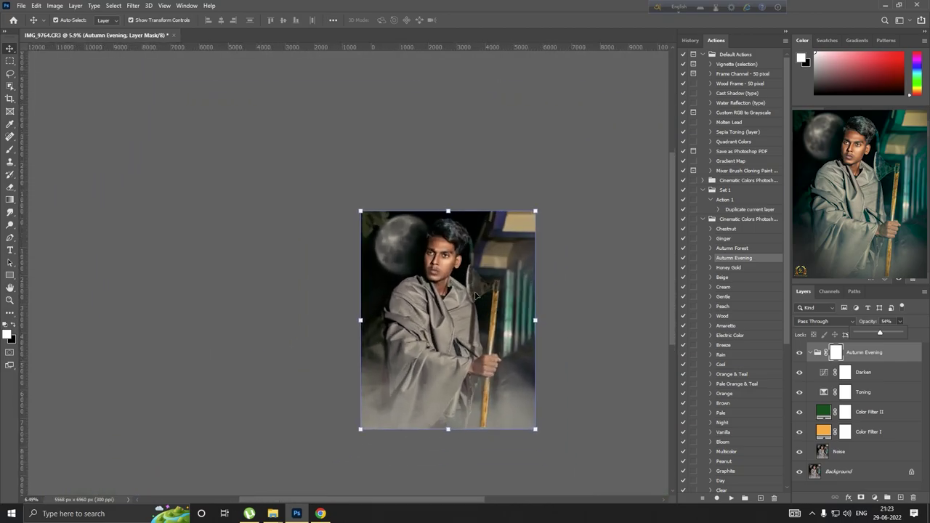
{"action": "scroll", "coordinate": [476, 294], "scroll_direction": "up", "scroll_amount": 1}
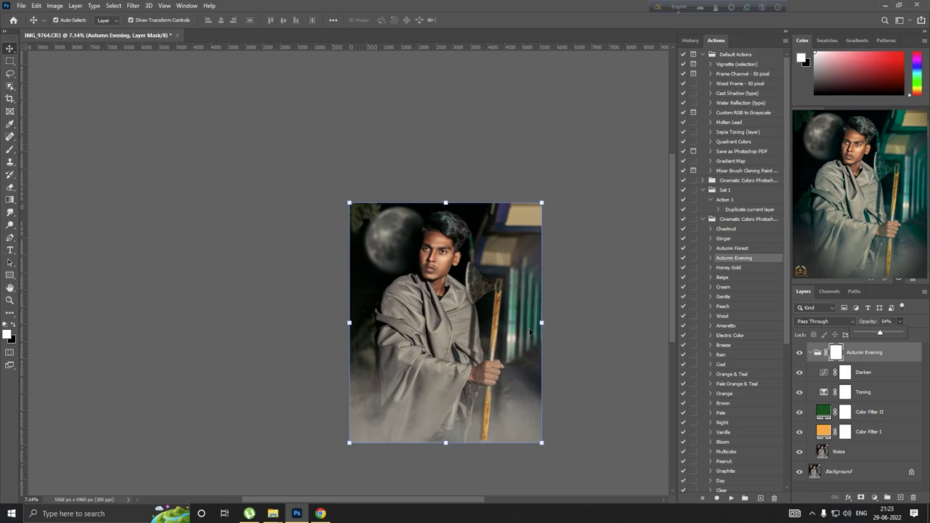
Flatten everything into a single Background layer.
{"action": "right_click", "coordinate": [859, 473]}
{"action": "left_click", "coordinate": [861, 449]}
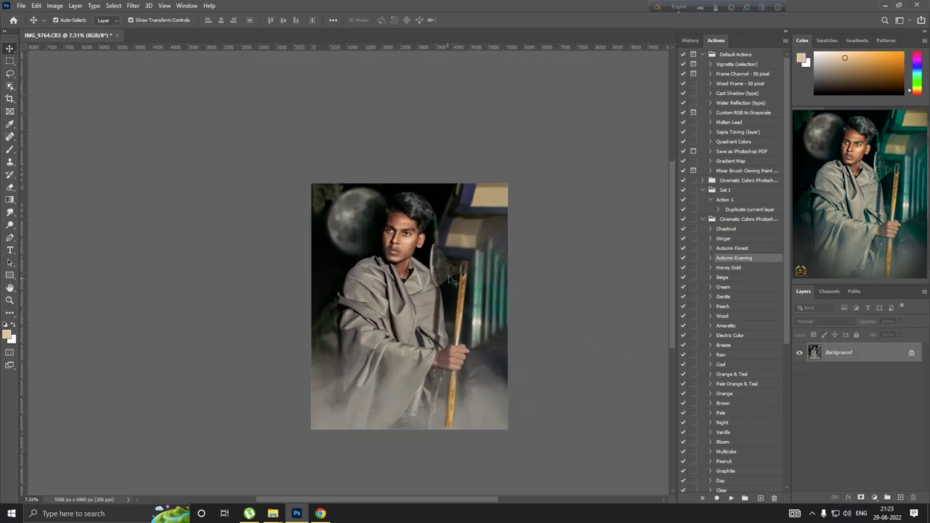
{"action": "scroll", "coordinate": [449, 277], "scroll_direction": "up", "scroll_amount": 2}
Duplicate the Background layer and open Camera Raw's Color Grading wheels.
{"action": "key", "text": "ctrl+j"}
{"action": "key", "text": "shift+ctrl+a"}
{"action": "scroll", "coordinate": [407, 226], "scroll_direction": "up", "scroll_amount": 2}
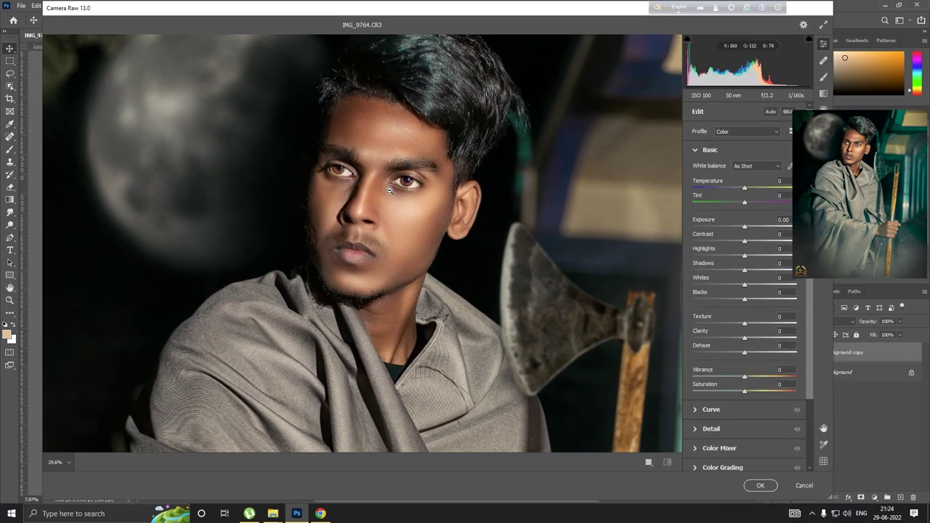
{"action": "scroll", "coordinate": [407, 225], "scroll_direction": "up", "scroll_amount": 2}
{"action": "scroll", "coordinate": [407, 225], "scroll_direction": "up", "scroll_amount": 1}
{"action": "scroll", "coordinate": [474, 247], "scroll_direction": "up", "scroll_amount": 1}
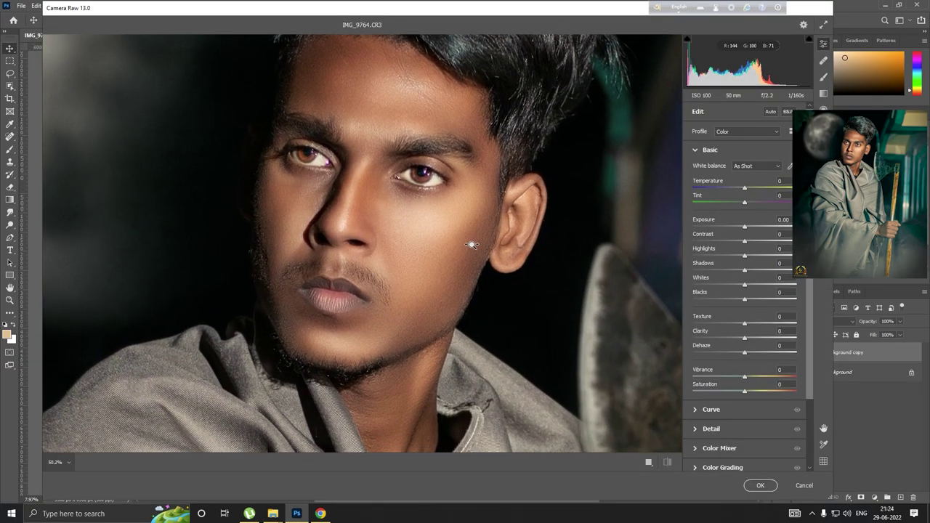
{"action": "left_click", "coordinate": [751, 446]}
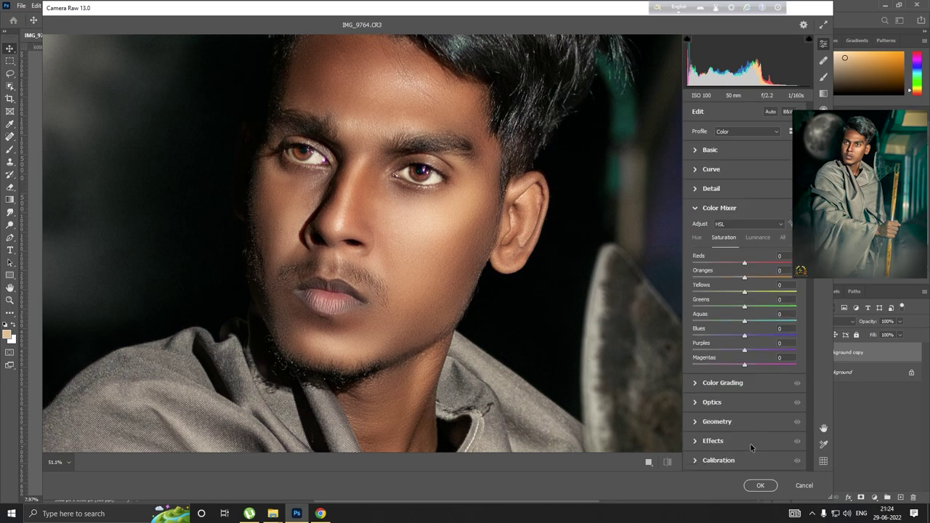
{"action": "left_click", "coordinate": [753, 384]}
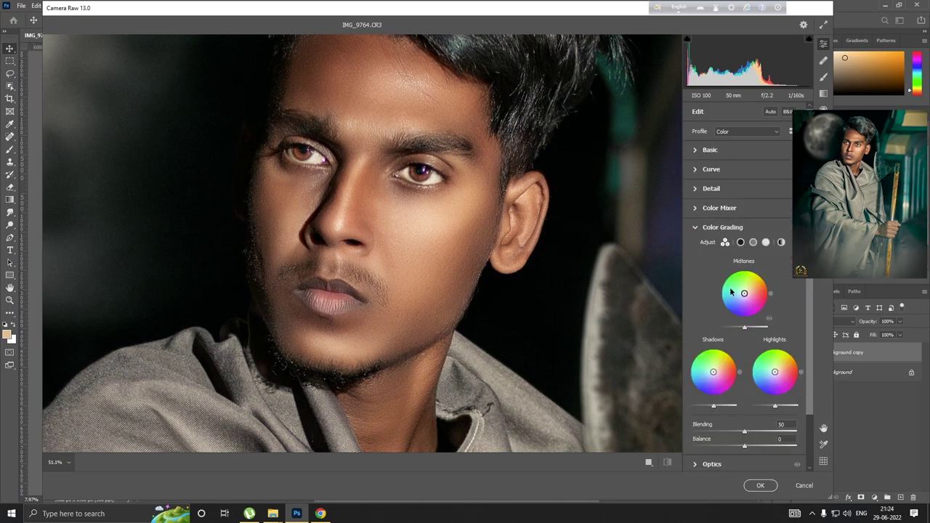
Tint the shadows teal with the Shadows wheel and apply the filter.
{"action": "key", "text": "ctrl+0"}
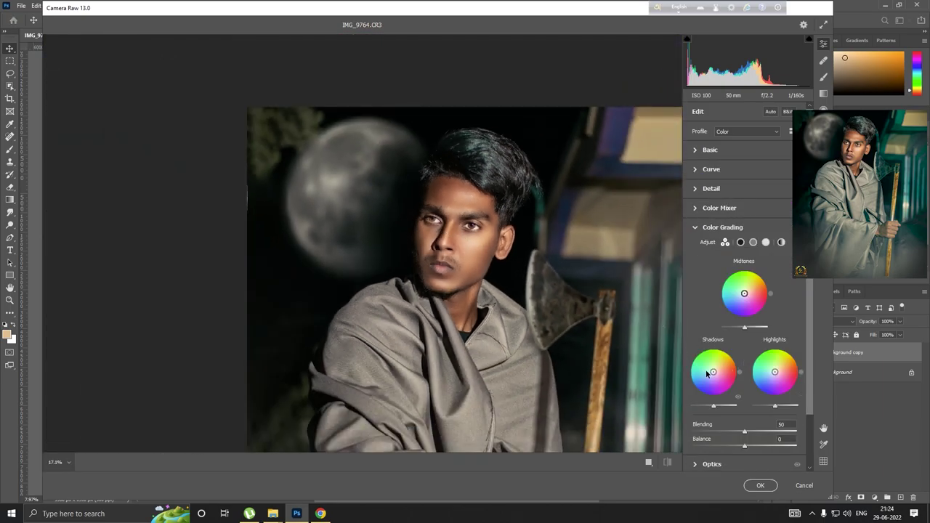
{"action": "left_click_drag", "start_coordinate": [709, 374], "coordinate": [707, 372]}
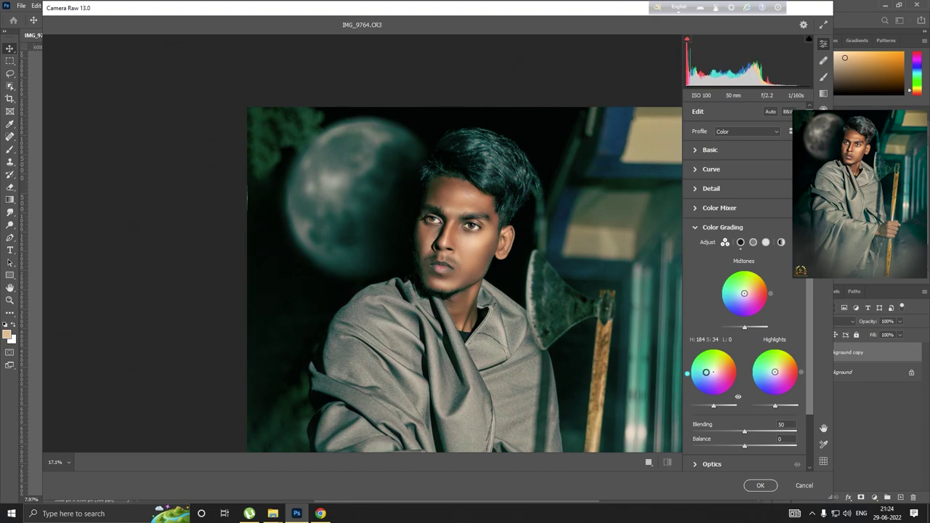
{"action": "key", "text": "ctrl+minus"}
{"action": "key", "text": "ctrl+minus"}
{"action": "left_click_drag", "start_coordinate": [424, 266], "coordinate": [503, 325]}
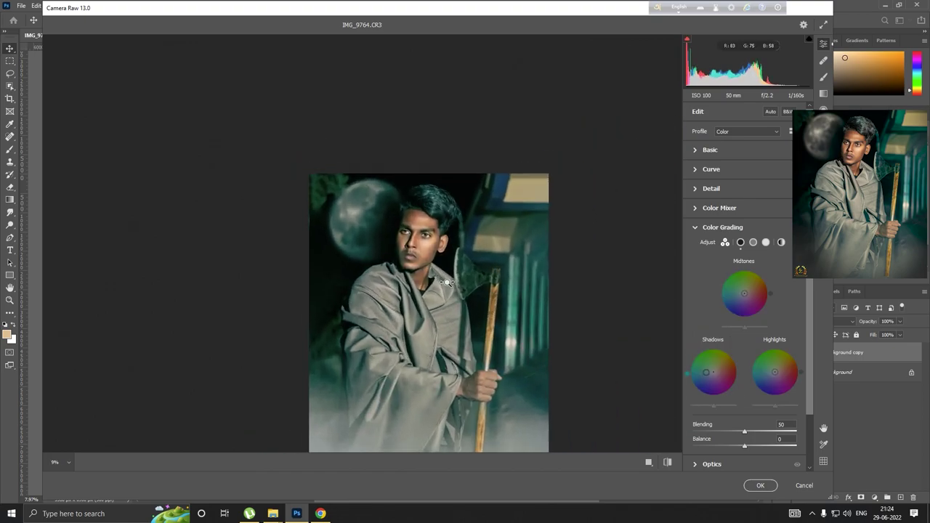
{"action": "left_click", "coordinate": [760, 486]}
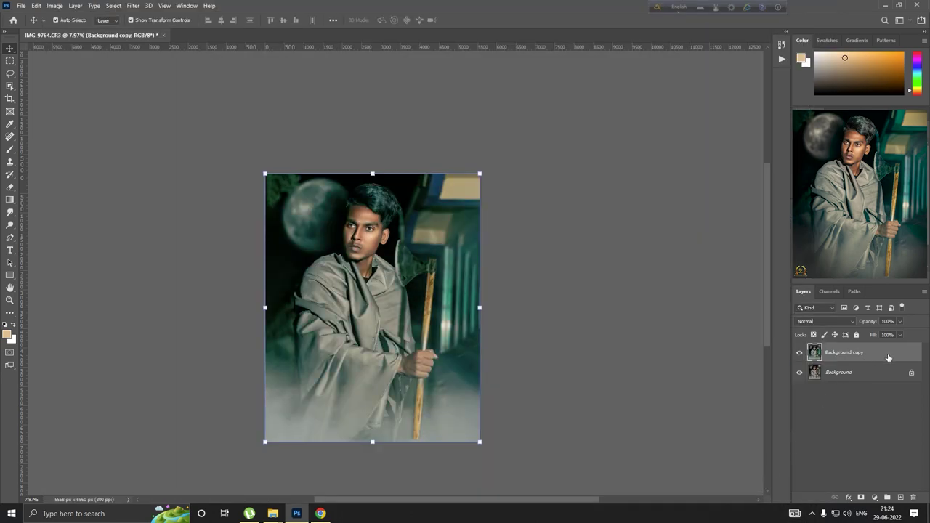
Add a black mask to the graded copy and set a roughly 985-pixel brush.
{"action": "left_click_drag", "start_coordinate": [888, 357], "coordinate": [855, 495]}
{"action": "key", "text": "ctrl+0"}
{"action": "left_click", "coordinate": [860, 496], "text": "alt"}
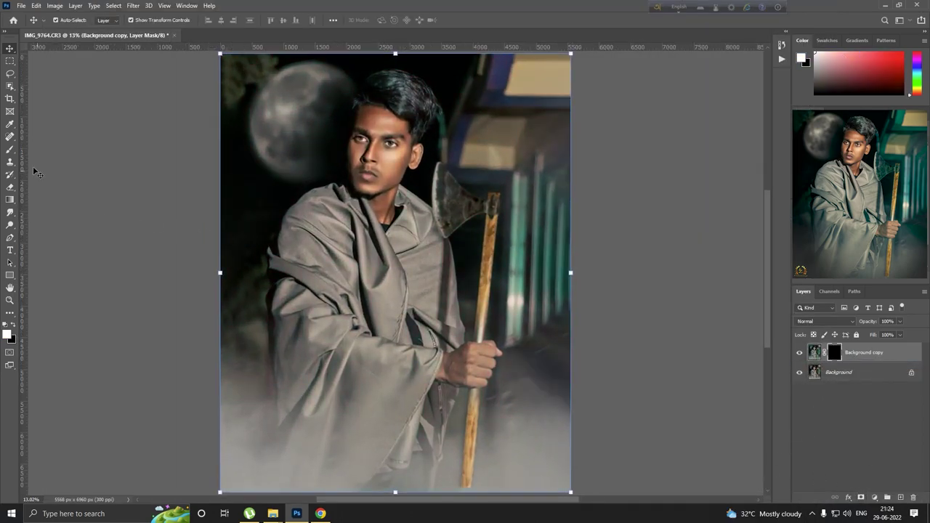
{"action": "key", "text": "b"}
{"action": "scroll", "coordinate": [364, 342], "scroll_direction": "up", "scroll_amount": 2}
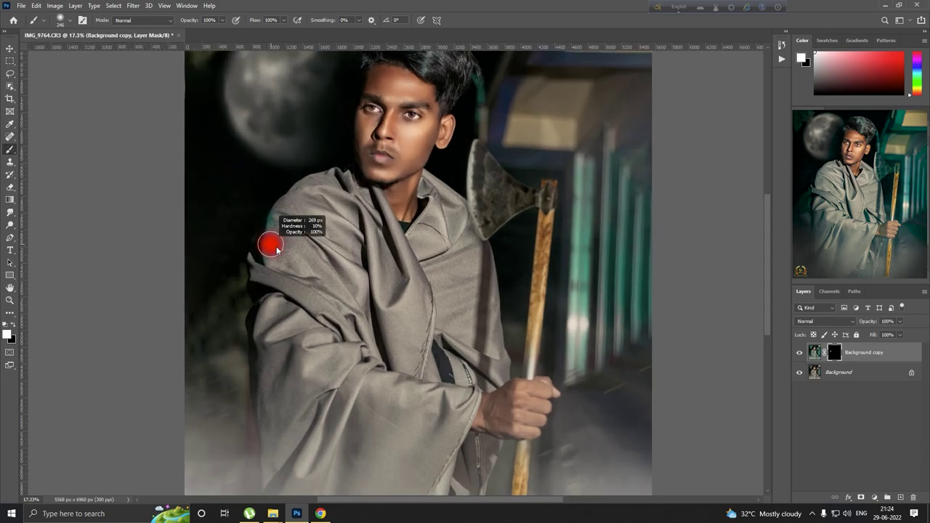
{"action": "left_click_drag", "start_coordinate": [270, 241], "coordinate": [276, 228]}
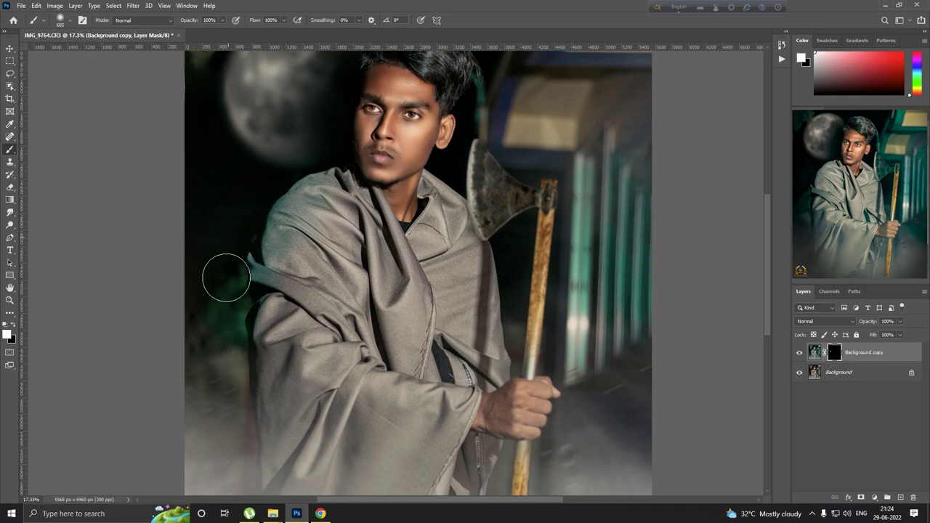
Paint the mask over the lower robe and the teal structure beside the head.
{"action": "scroll", "coordinate": [235, 321], "scroll_direction": "down", "scroll_amount": 2}
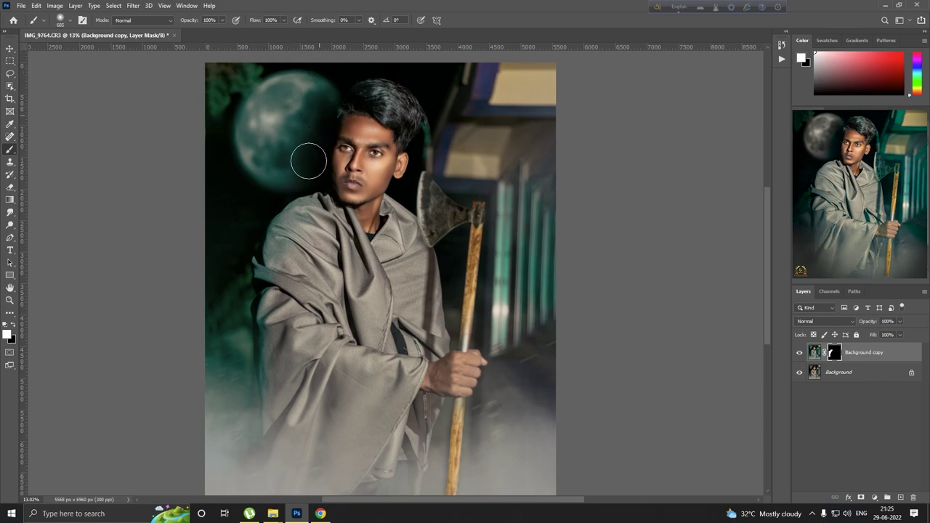
{"action": "scroll", "coordinate": [217, 315], "scroll_direction": "up", "scroll_amount": 3}
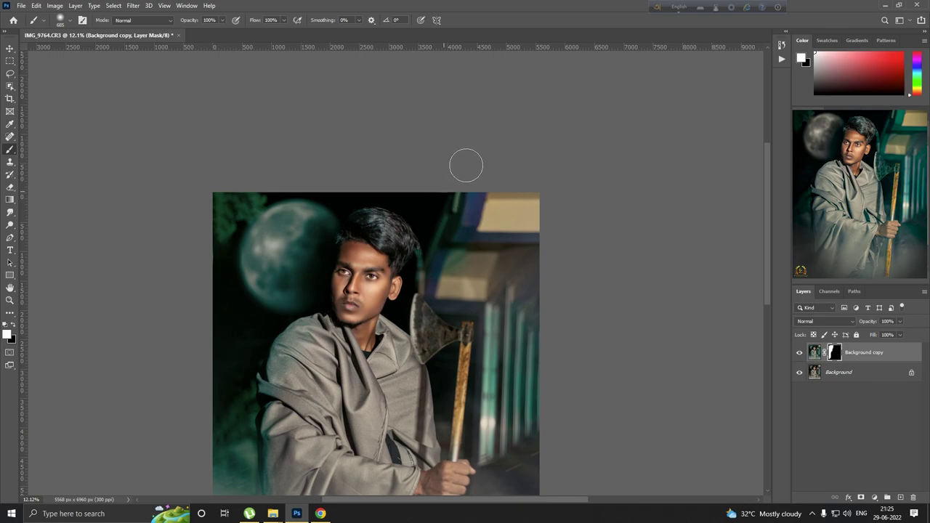
{"action": "scroll", "coordinate": [444, 208], "scroll_direction": "up", "scroll_amount": 3}
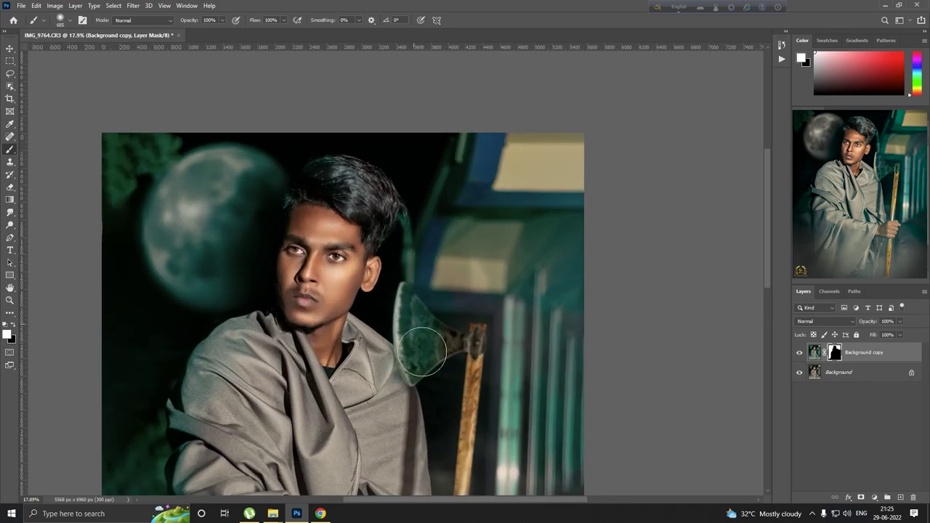
{"action": "scroll", "coordinate": [453, 155], "scroll_direction": "down", "scroll_amount": 2}
{"action": "scroll", "coordinate": [453, 155], "scroll_direction": "down", "scroll_amount": 2}
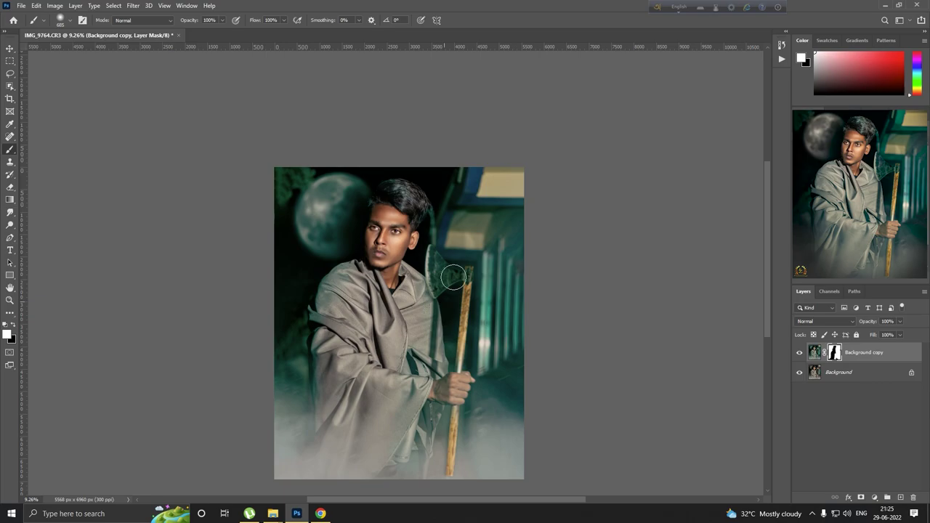
{"action": "scroll", "coordinate": [407, 331], "scroll_direction": "up", "scroll_amount": 1}
{"action": "right_click", "coordinate": [392, 329], "text": "alt"}
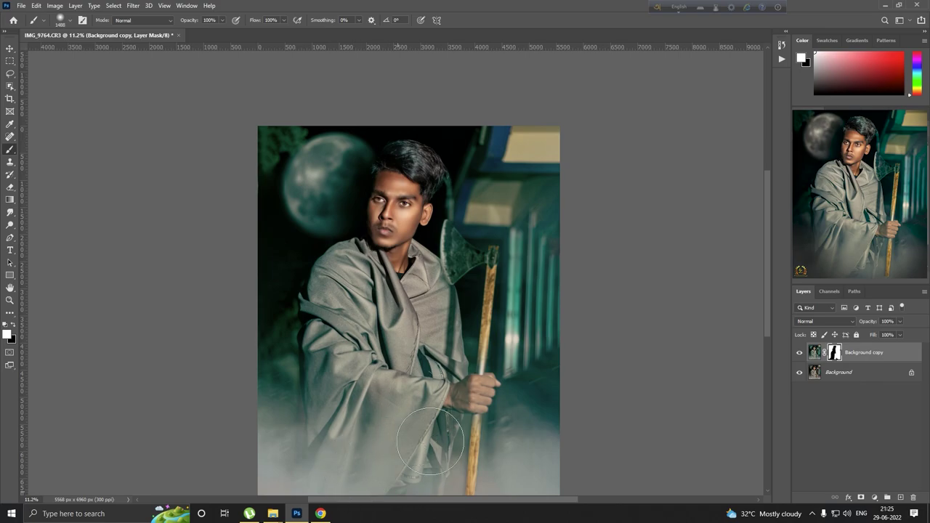
{"action": "left_click_drag", "start_coordinate": [431, 442], "coordinate": [444, 334]}
{"action": "scroll", "coordinate": [496, 386], "scroll_direction": "down", "scroll_amount": 2, "text": "alt"}
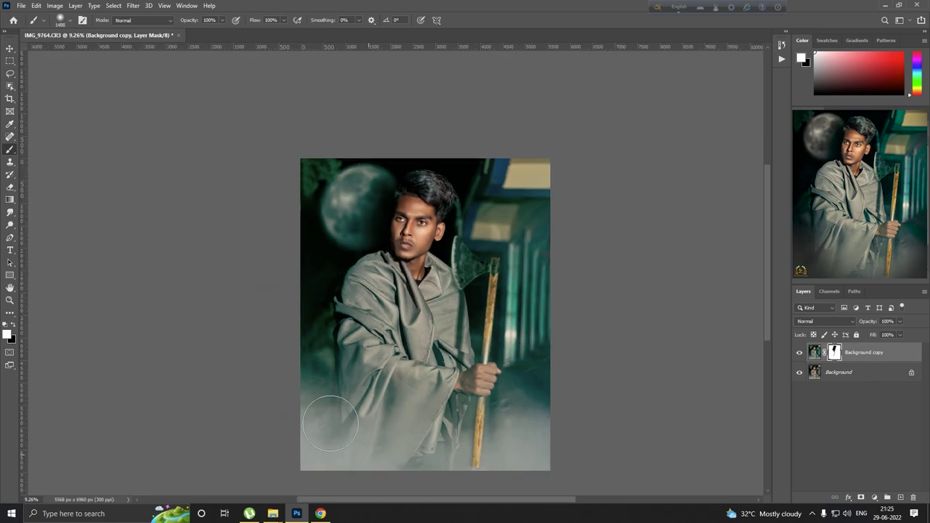
{"action": "mouse_move", "coordinate": [467, 145]}
{"action": "left_mouse_down"}
{"action": "mouse_move", "coordinate": [478, 187]}
{"action": "mouse_move", "coordinate": [465, 188]}
{"action": "mouse_move", "coordinate": [540, 197]}
{"action": "left_mouse_up"}
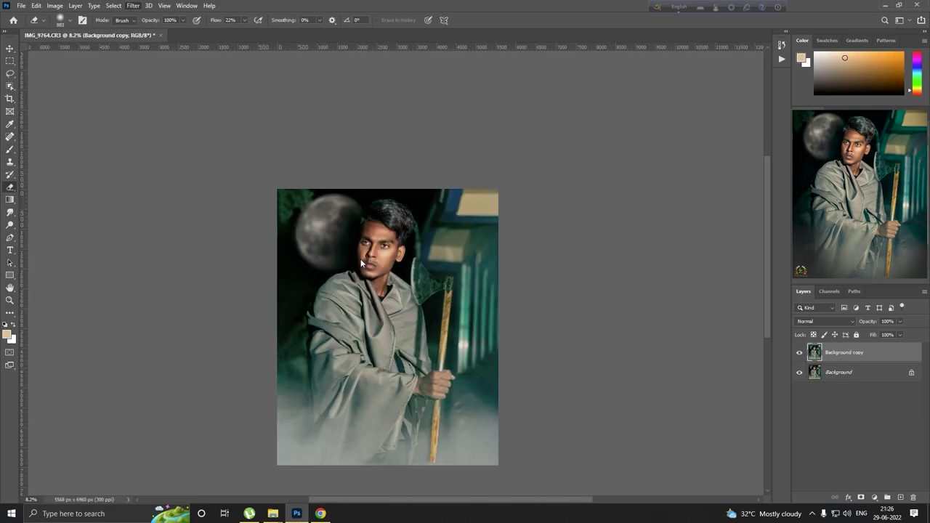
Open Camera Raw on the layer and adjust the Basic Highlights and Shadows.
{"action": "key", "text": "ctrl+shift+a"}
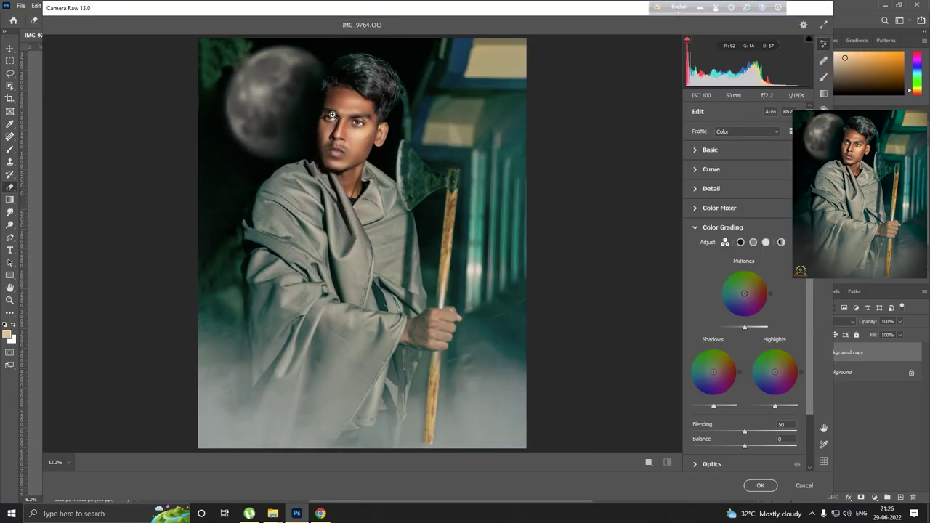
{"action": "left_click_drag", "start_coordinate": [332, 115], "coordinate": [428, 180]}
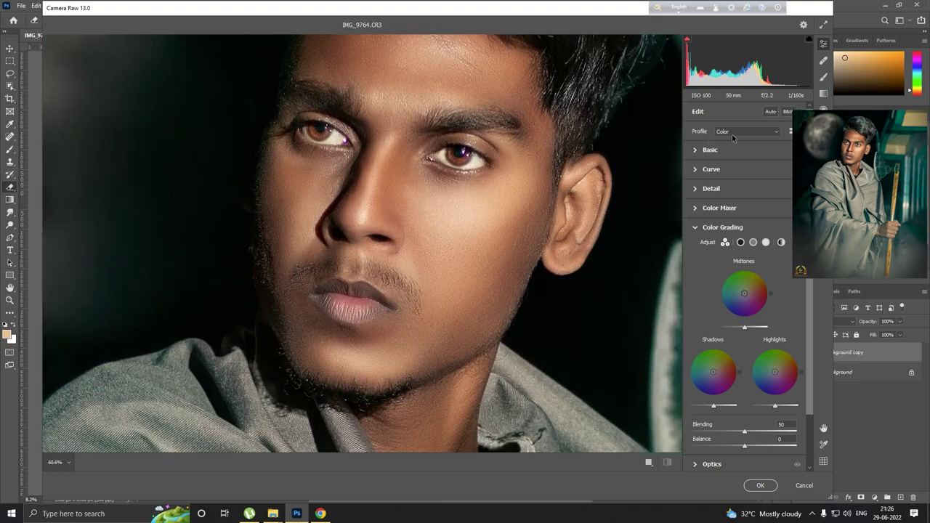
{"action": "left_click", "coordinate": [739, 154]}
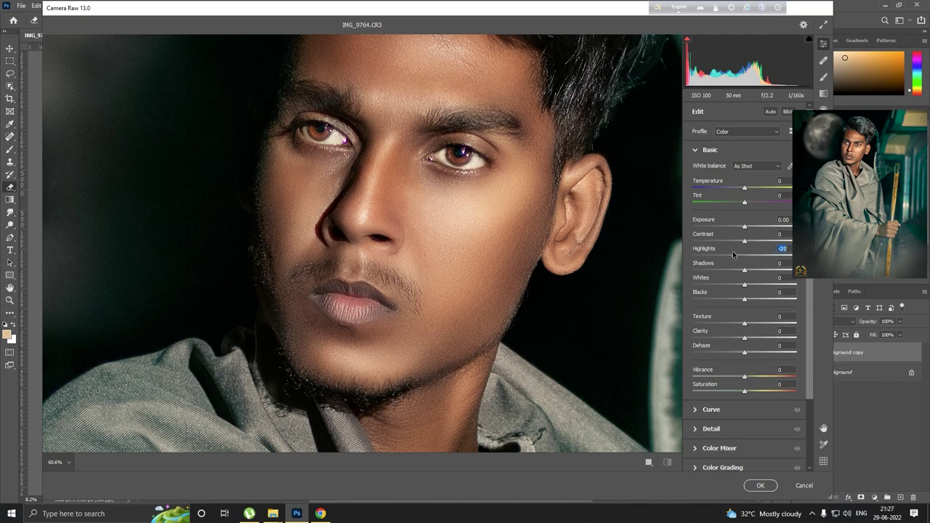
{"action": "key", "text": "Up"}
{"action": "key", "text": "Up"}
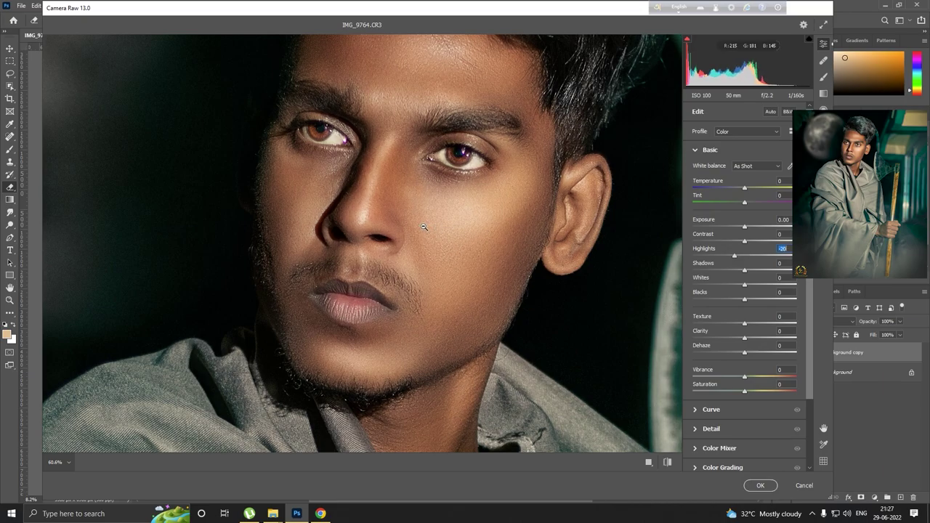
{"action": "scroll", "coordinate": [425, 233], "scroll_direction": "down", "scroll_amount": 3}
{"action": "scroll", "coordinate": [429, 240], "scroll_direction": "down", "scroll_amount": 1}
{"action": "scroll", "coordinate": [436, 247], "scroll_direction": "up", "scroll_amount": 2}
{"action": "scroll", "coordinate": [448, 258], "scroll_direction": "up", "scroll_amount": 2}
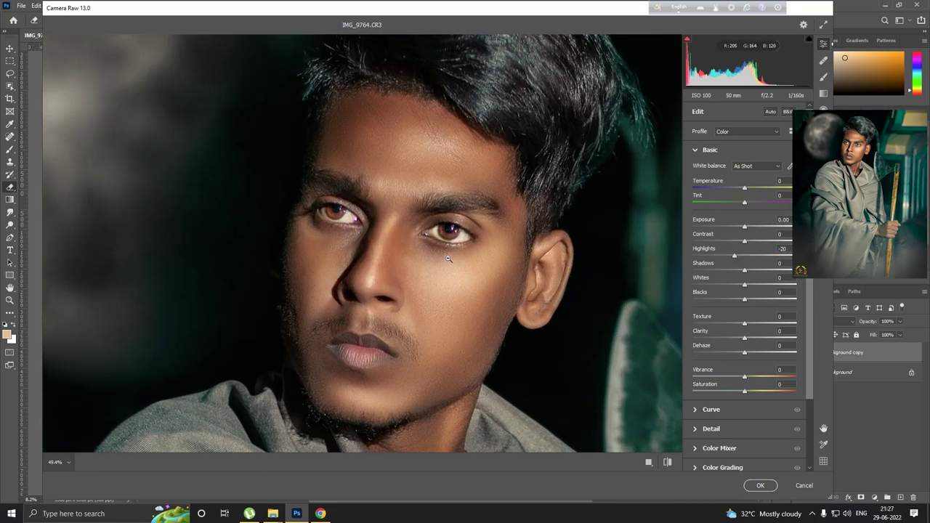
{"action": "scroll", "coordinate": [448, 258], "scroll_direction": "up", "scroll_amount": 2}
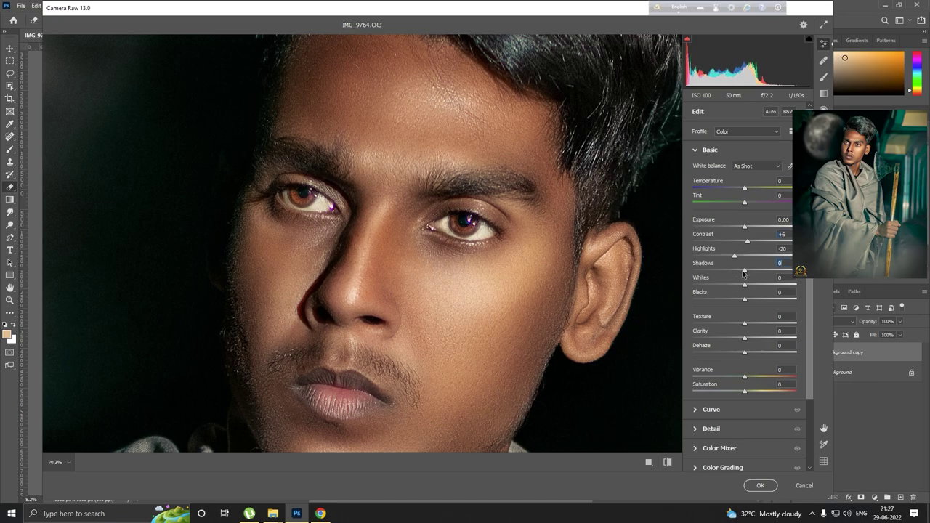
{"action": "key", "text": "Up"}
{"action": "key", "text": "Up"}
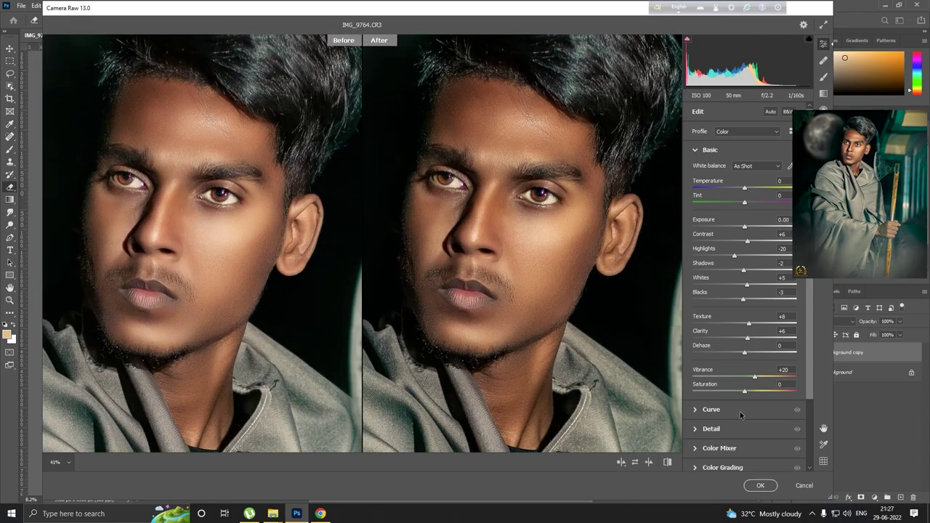
Reset Oranges saturation and shift Aquas hue to +77 and Blues to -100.
{"action": "left_click", "coordinate": [740, 411]}
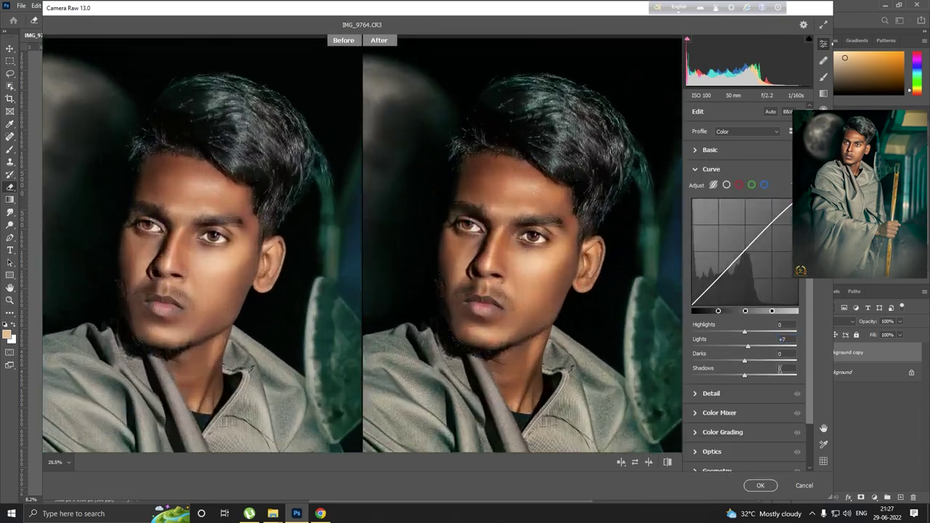
{"action": "left_click", "coordinate": [719, 411]}
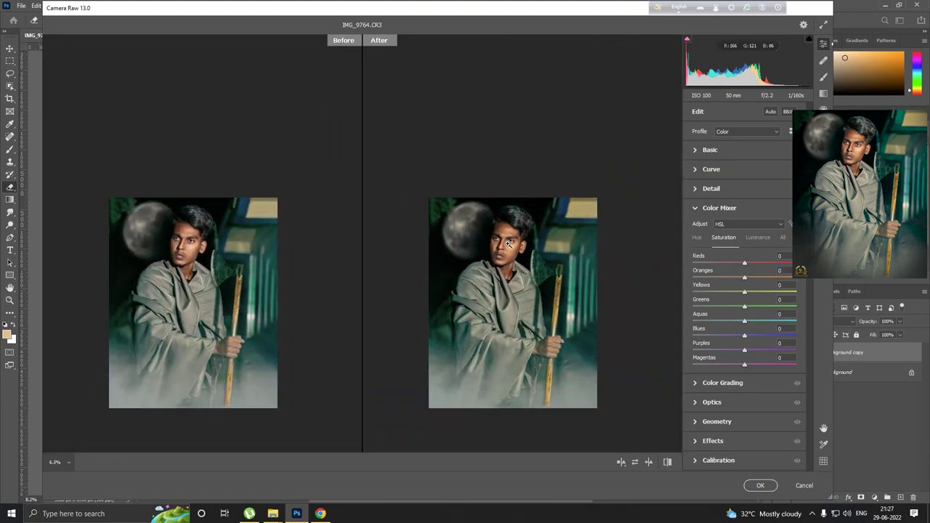
{"action": "left_click_drag", "start_coordinate": [738, 278], "coordinate": [744, 280]}
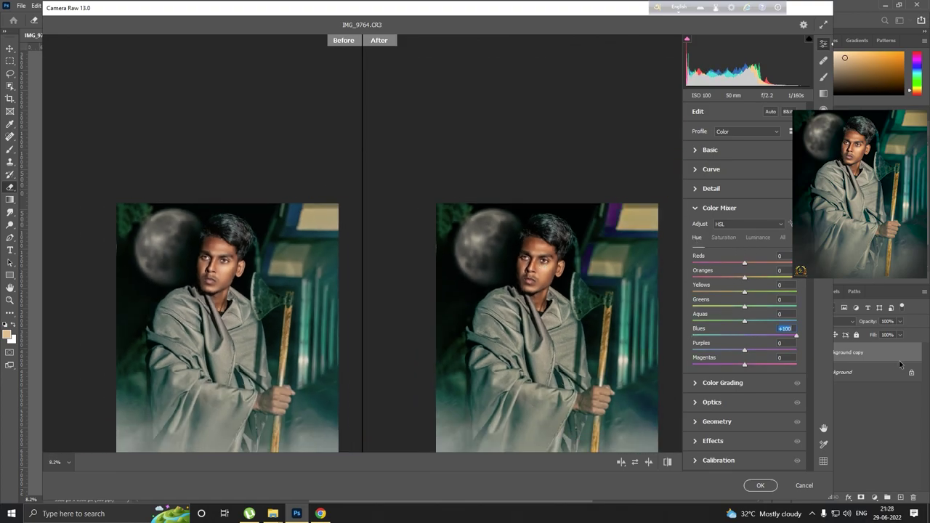
{"action": "left_click_drag", "start_coordinate": [743, 320], "coordinate": [776, 321]}
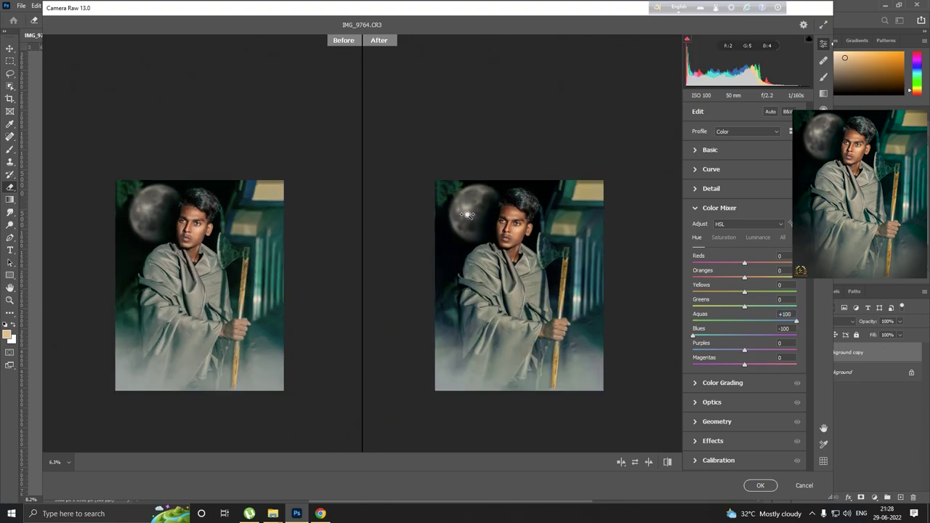
{"action": "scroll", "coordinate": [549, 247], "scroll_direction": "up", "scroll_amount": 3}
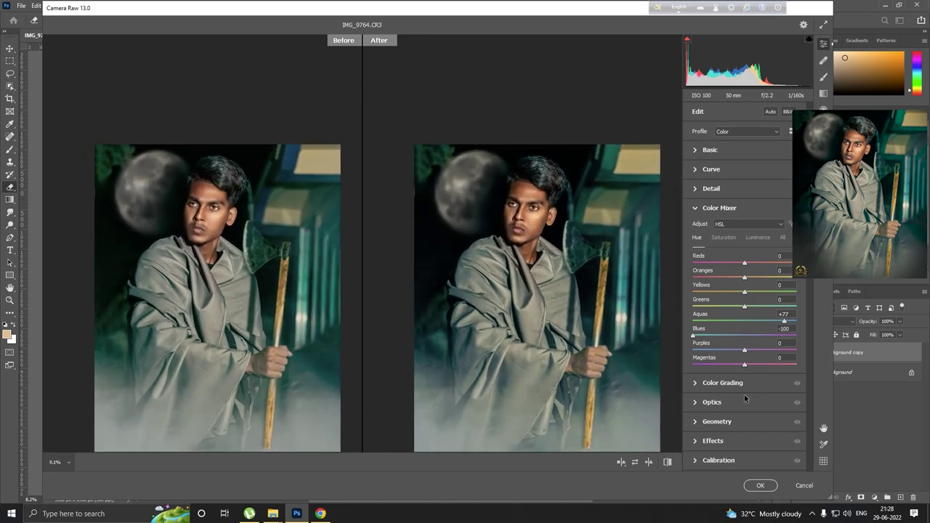
{"action": "left_click", "coordinate": [723, 382]}
{"action": "scroll", "coordinate": [608, 270], "scroll_direction": "up", "scroll_amount": 5}
{"action": "scroll", "coordinate": [608, 270], "scroll_direction": "down", "scroll_amount": 10}
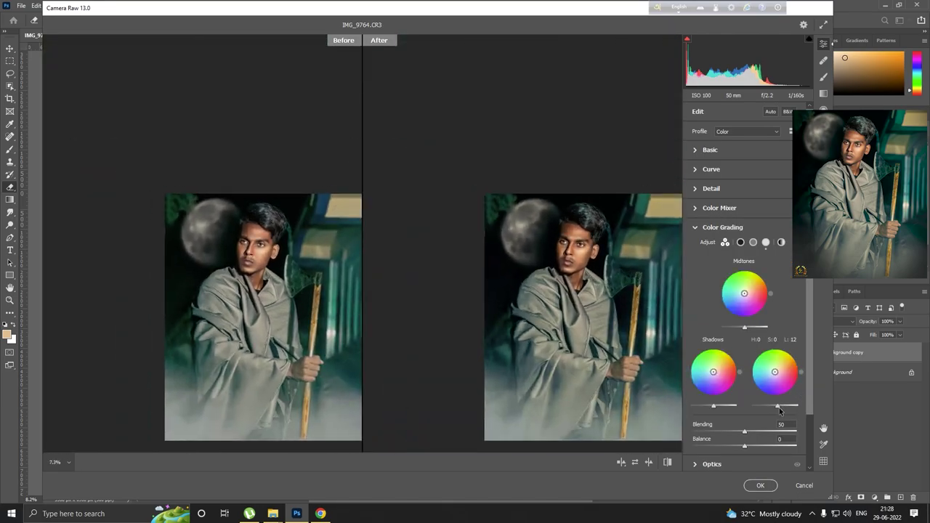
{"action": "left_click", "coordinate": [824, 77]}
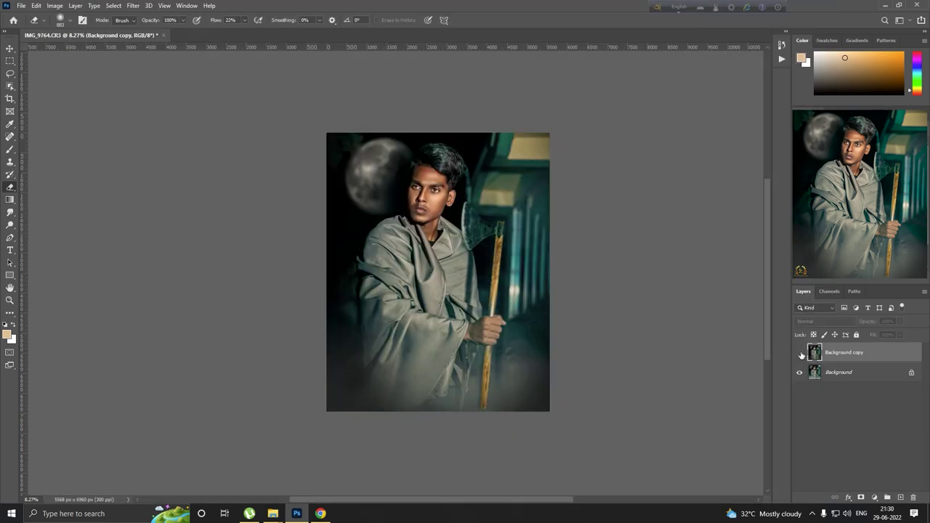
Compare the Background copy on and off, then flatten the image.
{"action": "left_click", "coordinate": [800, 352]}
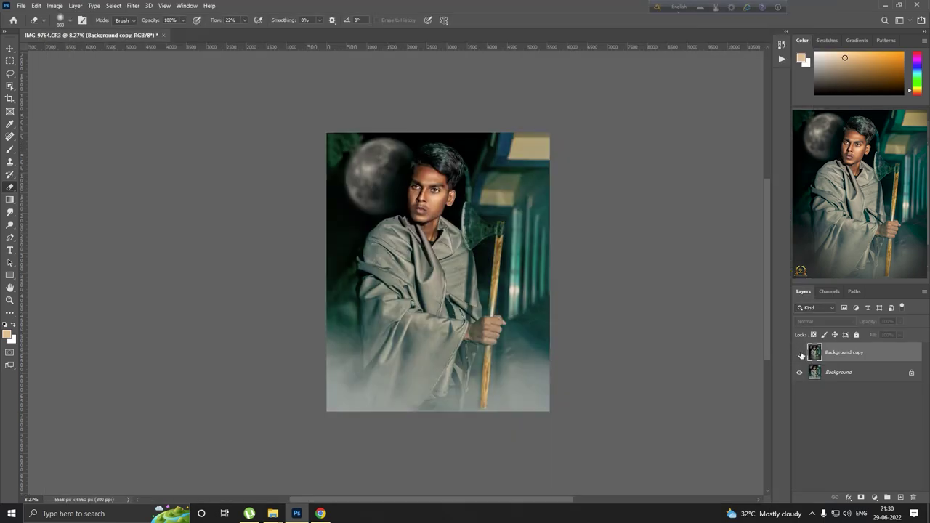
{"action": "left_click", "coordinate": [800, 353]}
{"action": "scroll", "coordinate": [460, 258], "scroll_direction": "up", "scroll_amount": 2}
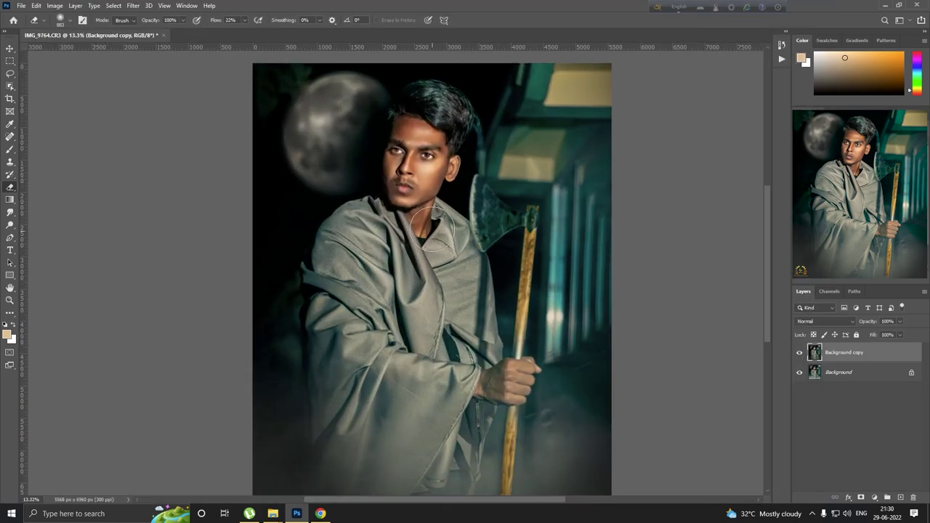
{"action": "scroll", "coordinate": [455, 247], "scroll_direction": "down", "scroll_amount": 1}
{"action": "scroll", "coordinate": [447, 232], "scroll_direction": "up", "scroll_amount": 2}
{"action": "scroll", "coordinate": [440, 222], "scroll_direction": "up", "scroll_amount": 1}
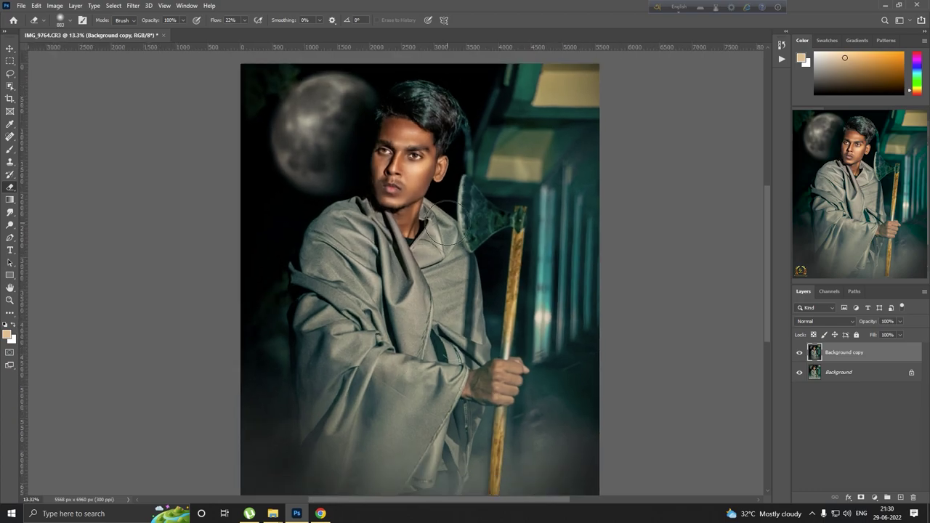
{"action": "scroll", "coordinate": [445, 221], "scroll_direction": "down", "scroll_amount": 1}
{"action": "right_click", "coordinate": [865, 376]}
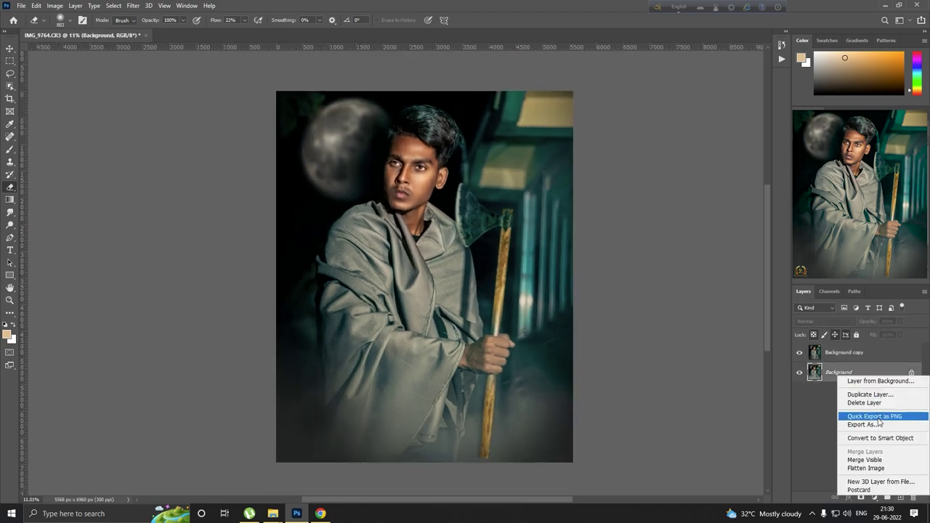
{"action": "left_click", "coordinate": [872, 465]}
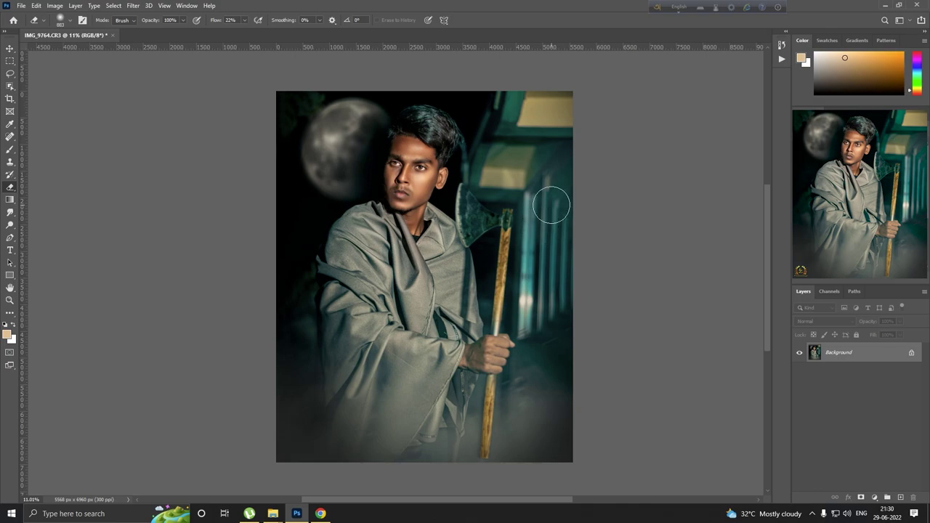
Move the gold logo into the photo's bottom-left corner.
{"action": "scroll", "coordinate": [457, 214], "scroll_direction": "up", "scroll_amount": 1}
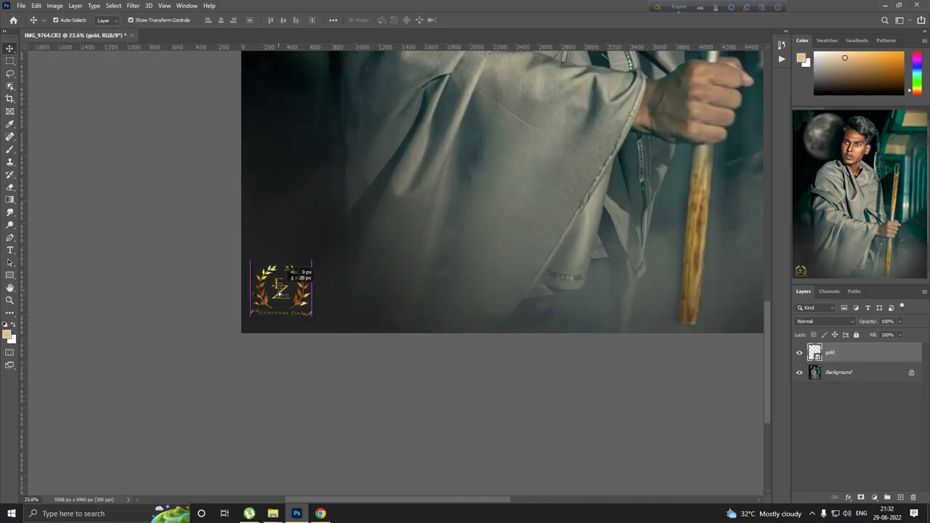
{"action": "left_click_drag", "start_coordinate": [279, 293], "coordinate": [279, 301]}
{"action": "scroll", "coordinate": [240, 304], "scroll_direction": "down", "scroll_amount": 5}
{"action": "scroll", "coordinate": [306, 317], "scroll_direction": "down", "scroll_amount": 6}
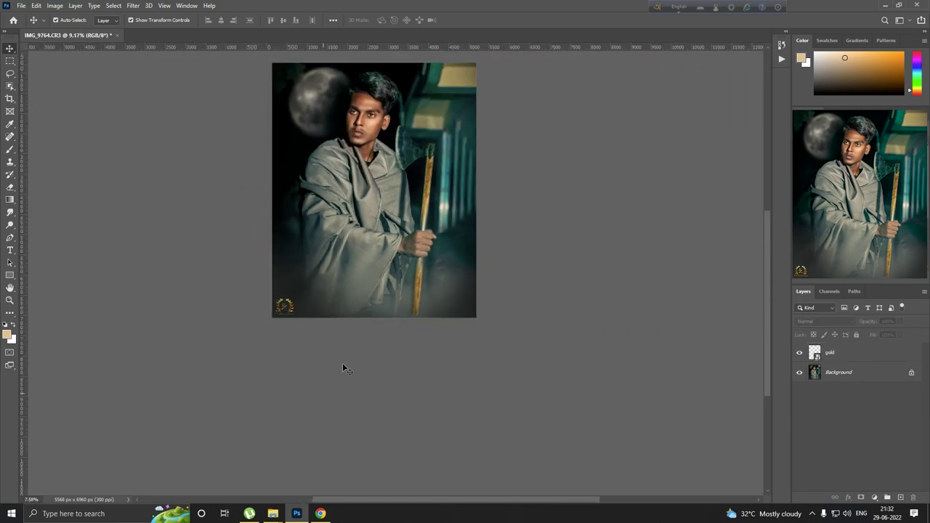
{"action": "scroll", "coordinate": [349, 365], "scroll_direction": "down", "scroll_amount": 3}
{"action": "left_click", "coordinate": [401, 340]}
Flatten the logo into the single Background layer.
{"action": "right_click", "coordinate": [894, 381]}
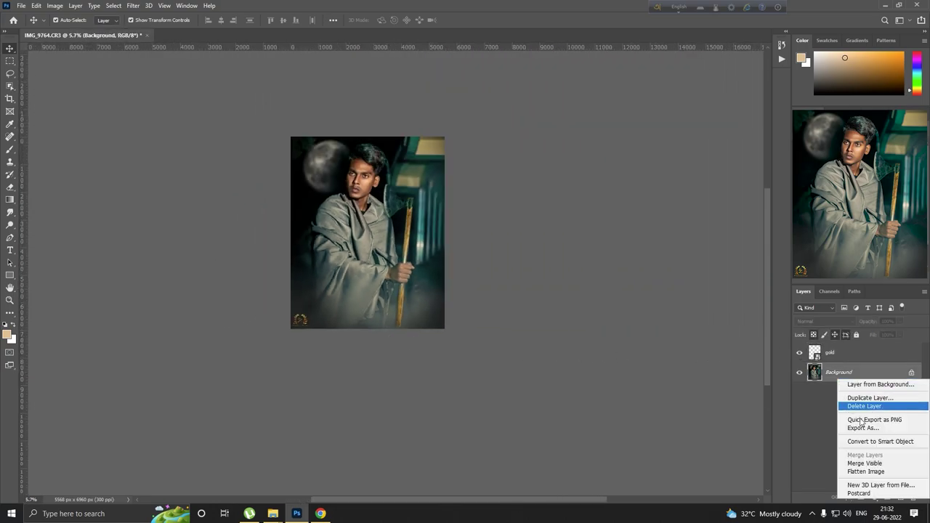
{"action": "left_click", "coordinate": [855, 464]}
{"action": "scroll", "coordinate": [447, 230], "scroll_direction": "up", "scroll_amount": 1}
{"action": "scroll", "coordinate": [446, 230], "scroll_direction": "up", "scroll_amount": 2}
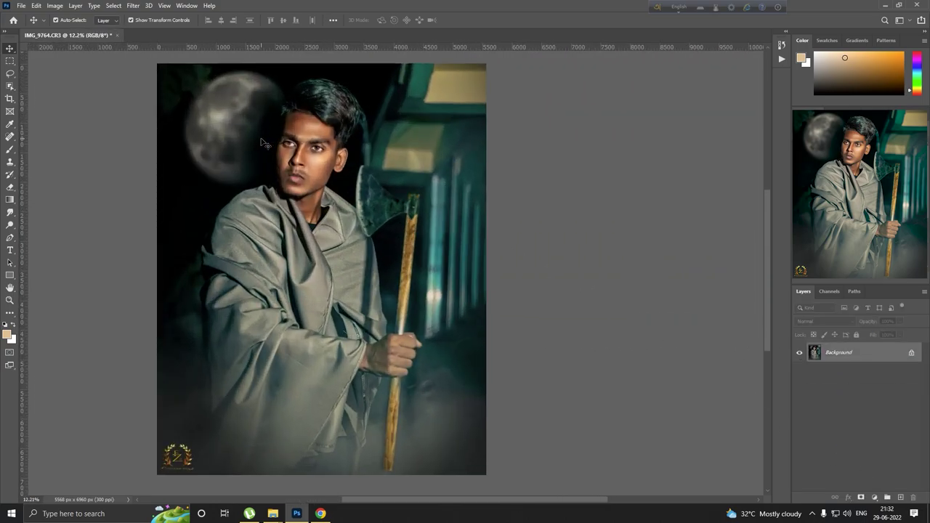